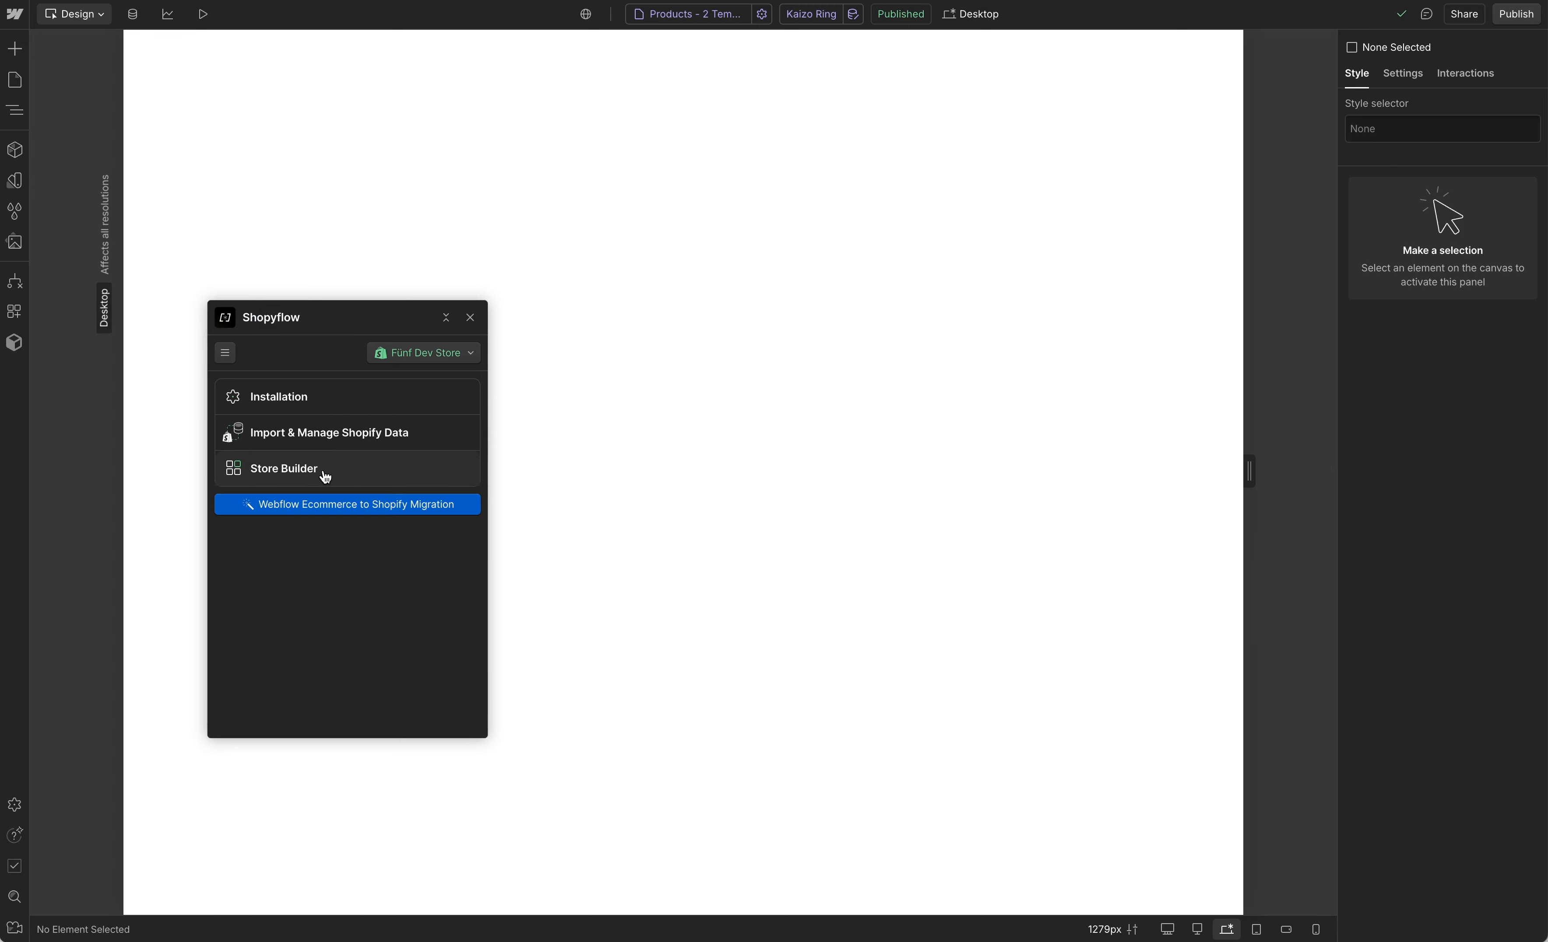
Copy a Buy Module with Dynamic (CMS) as its product from Shopyflow's Store Builder and paste it into the page body
left_click(270, 145)
left_click(279, 390)
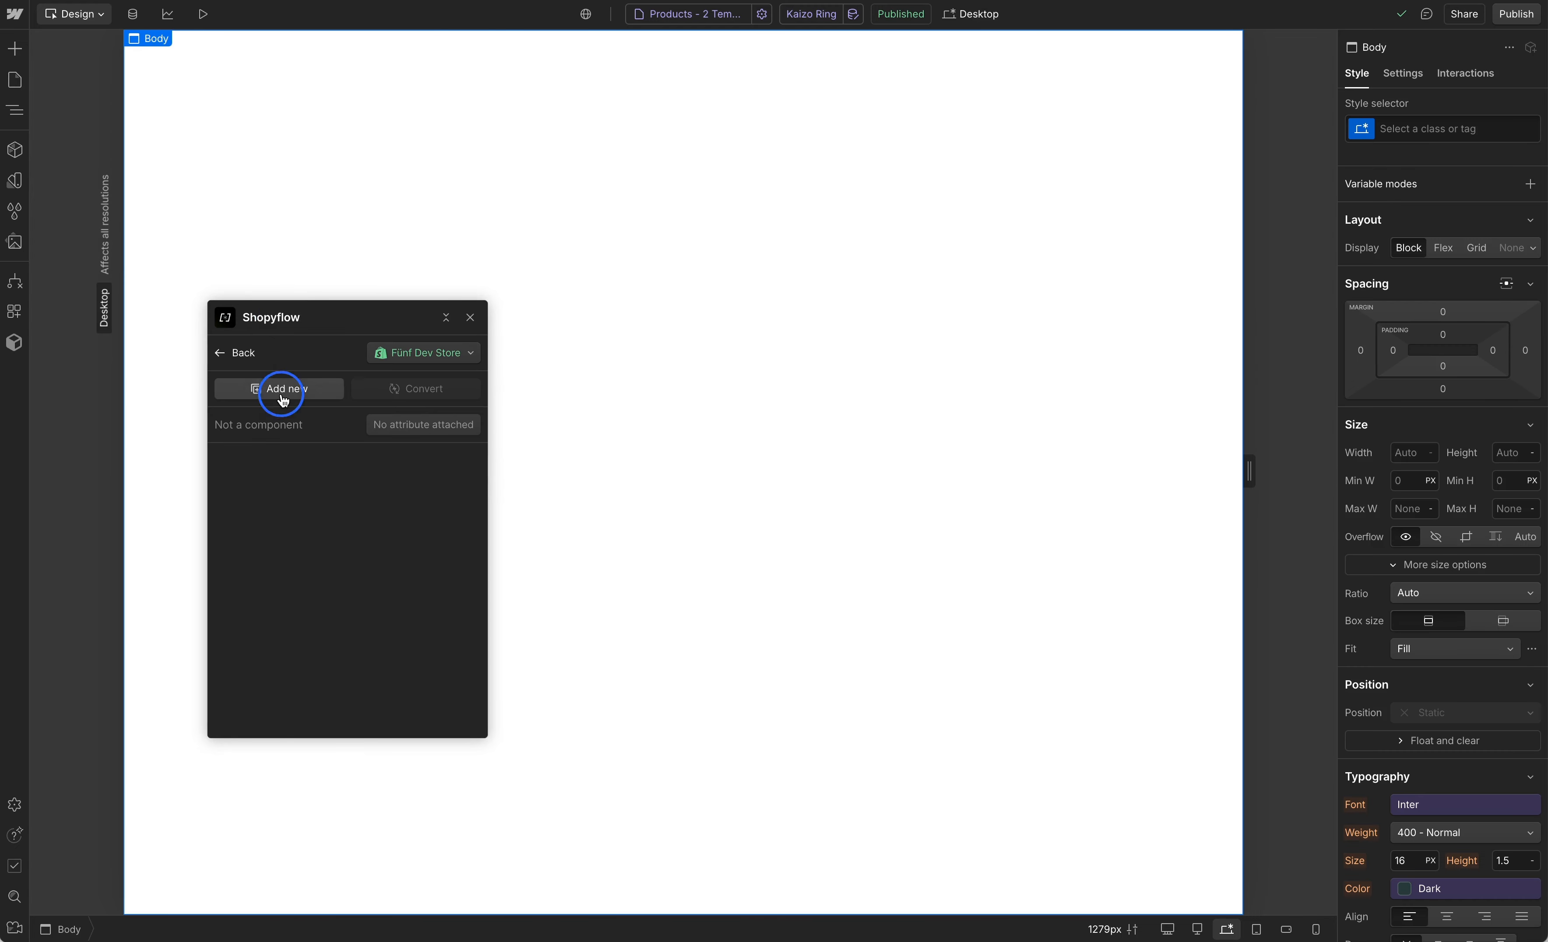
left_click(260, 508)
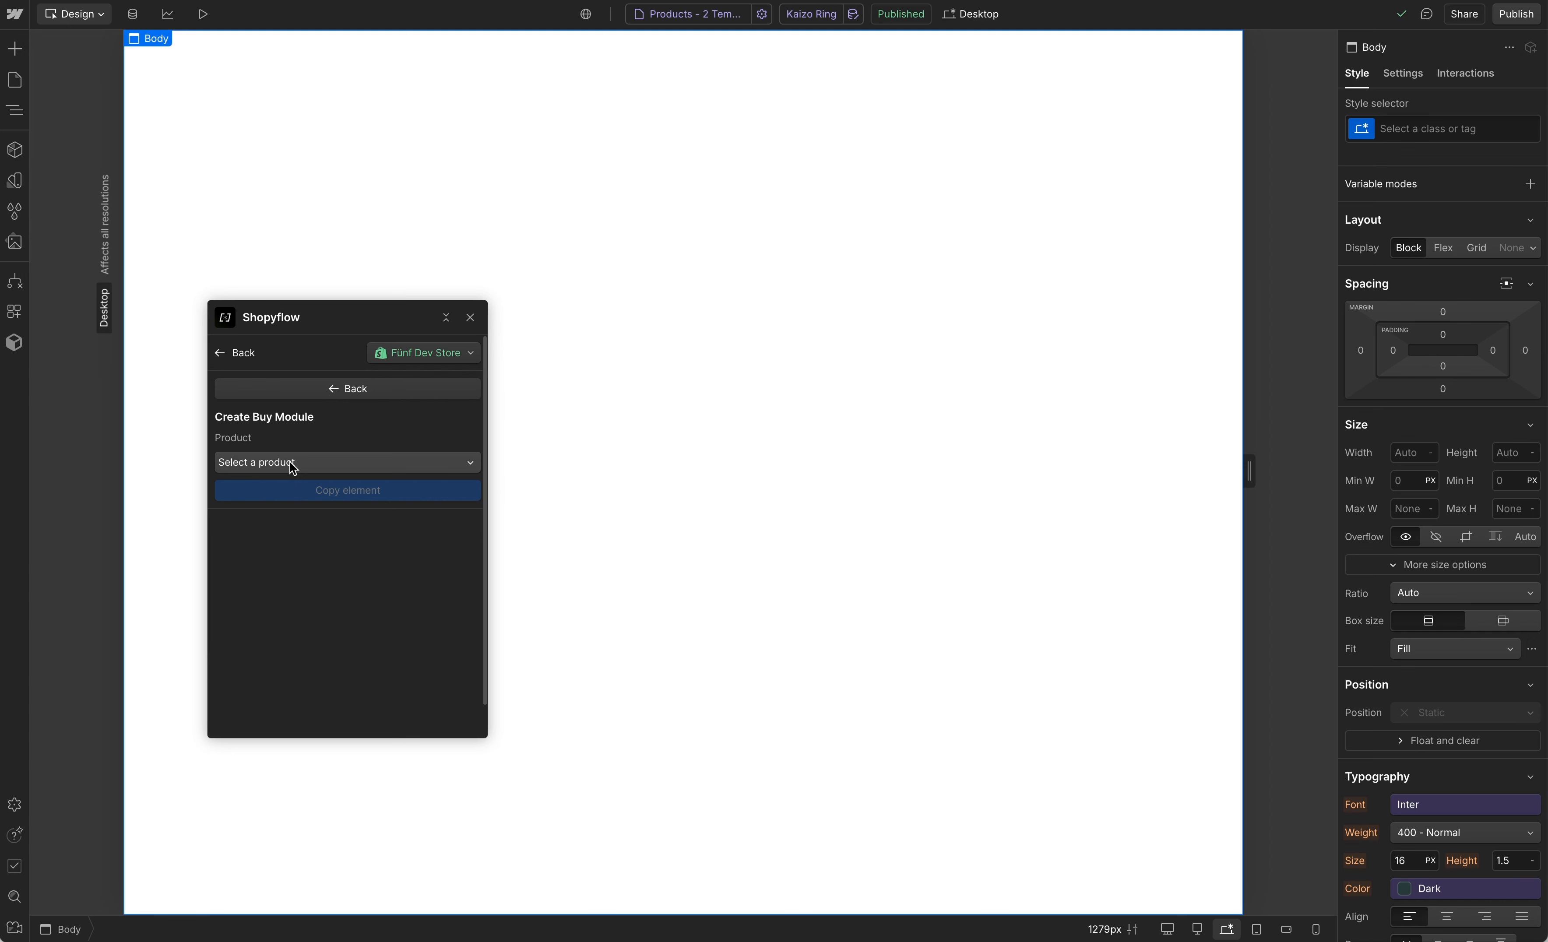
left_click(291, 463)
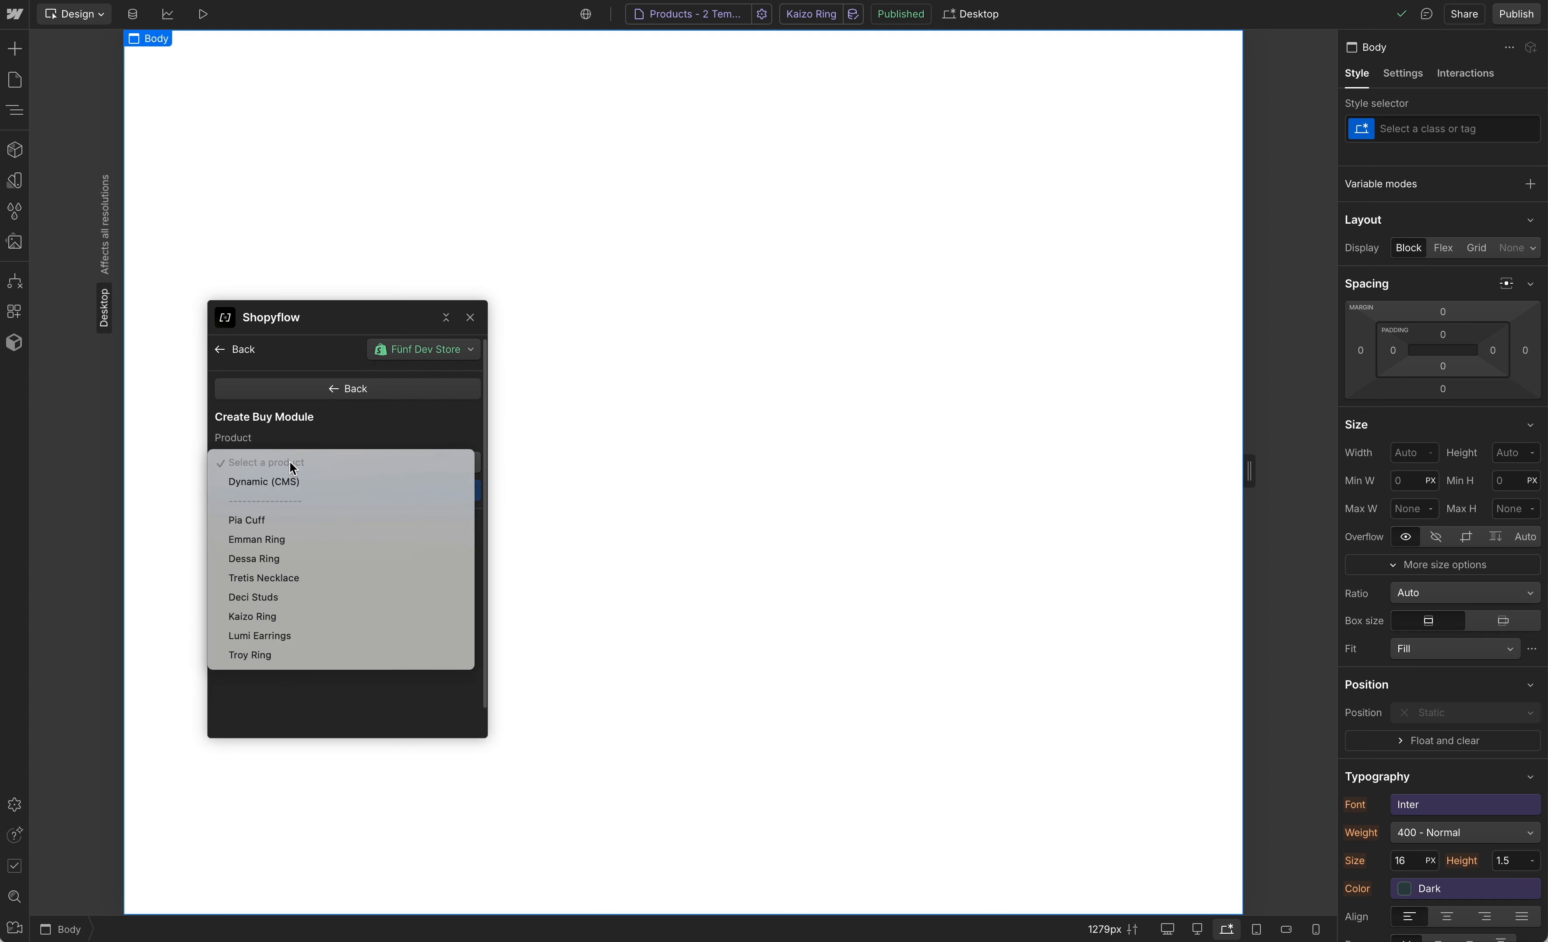
left_click(288, 481)
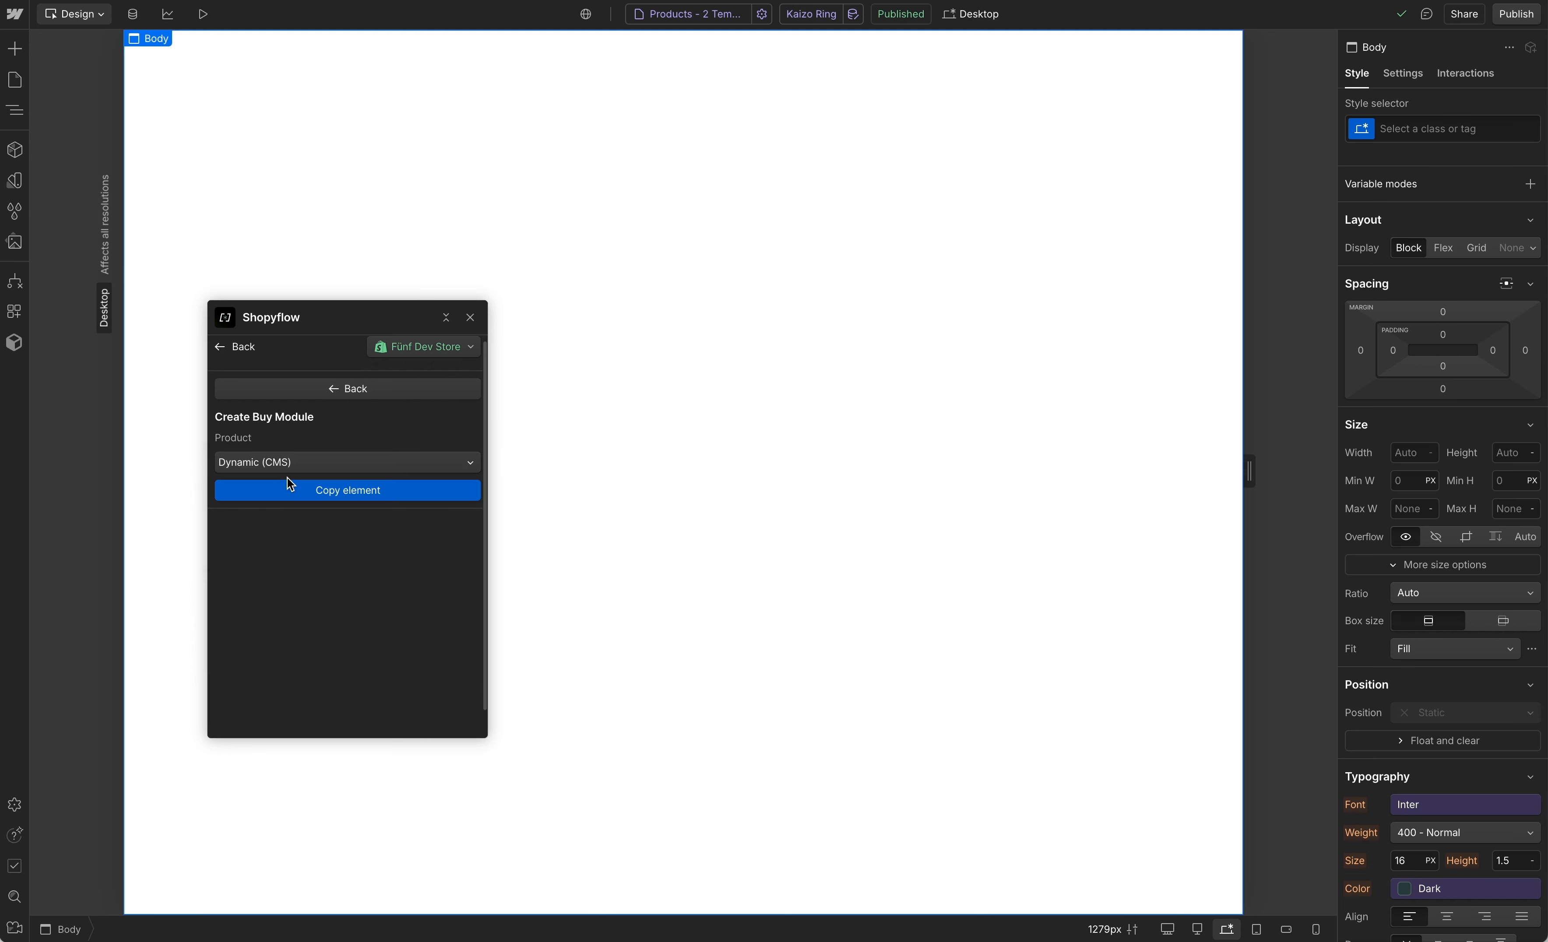
left_click(339, 501)
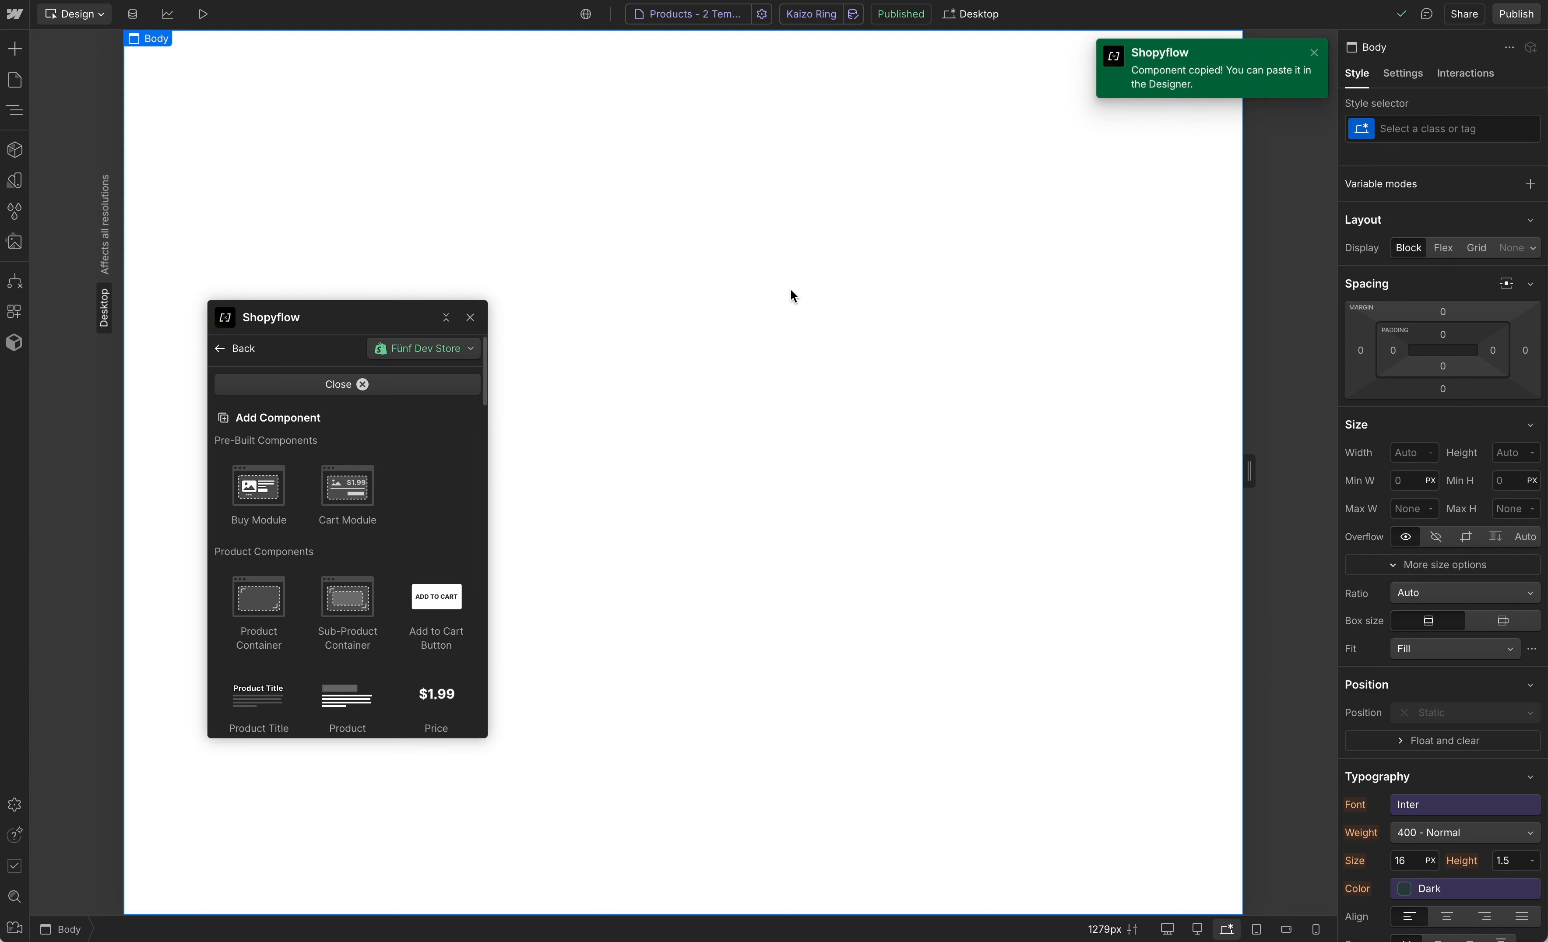
left_click(718, 439)
key("super+v")
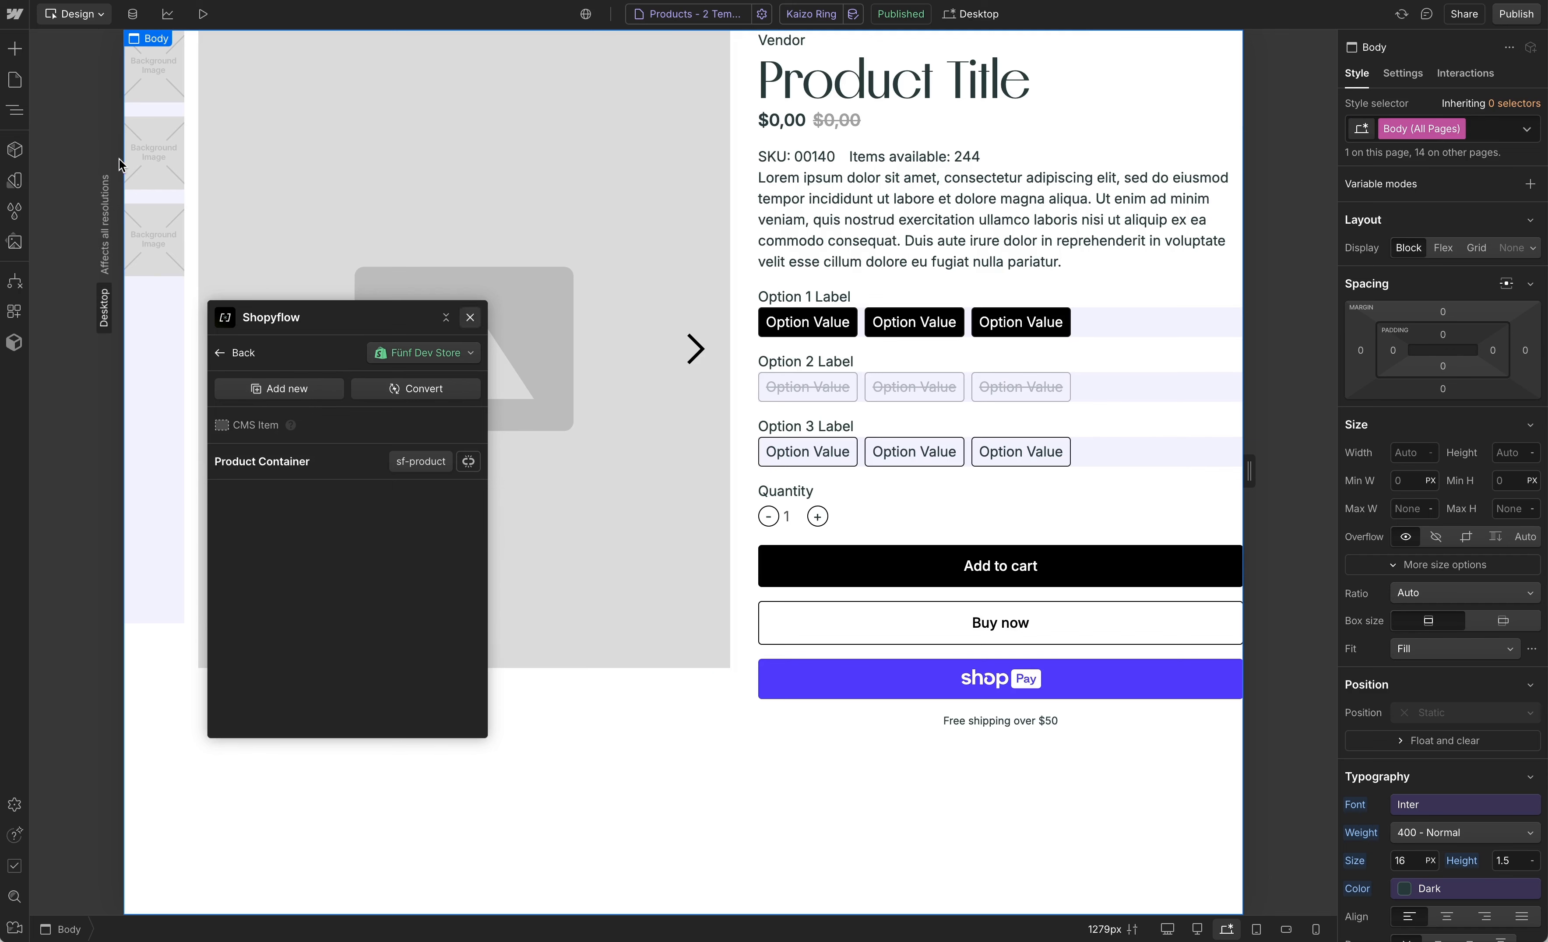
Wrap the Product Container in a div block and give the div the existing class Container Main
left_click(17, 111)
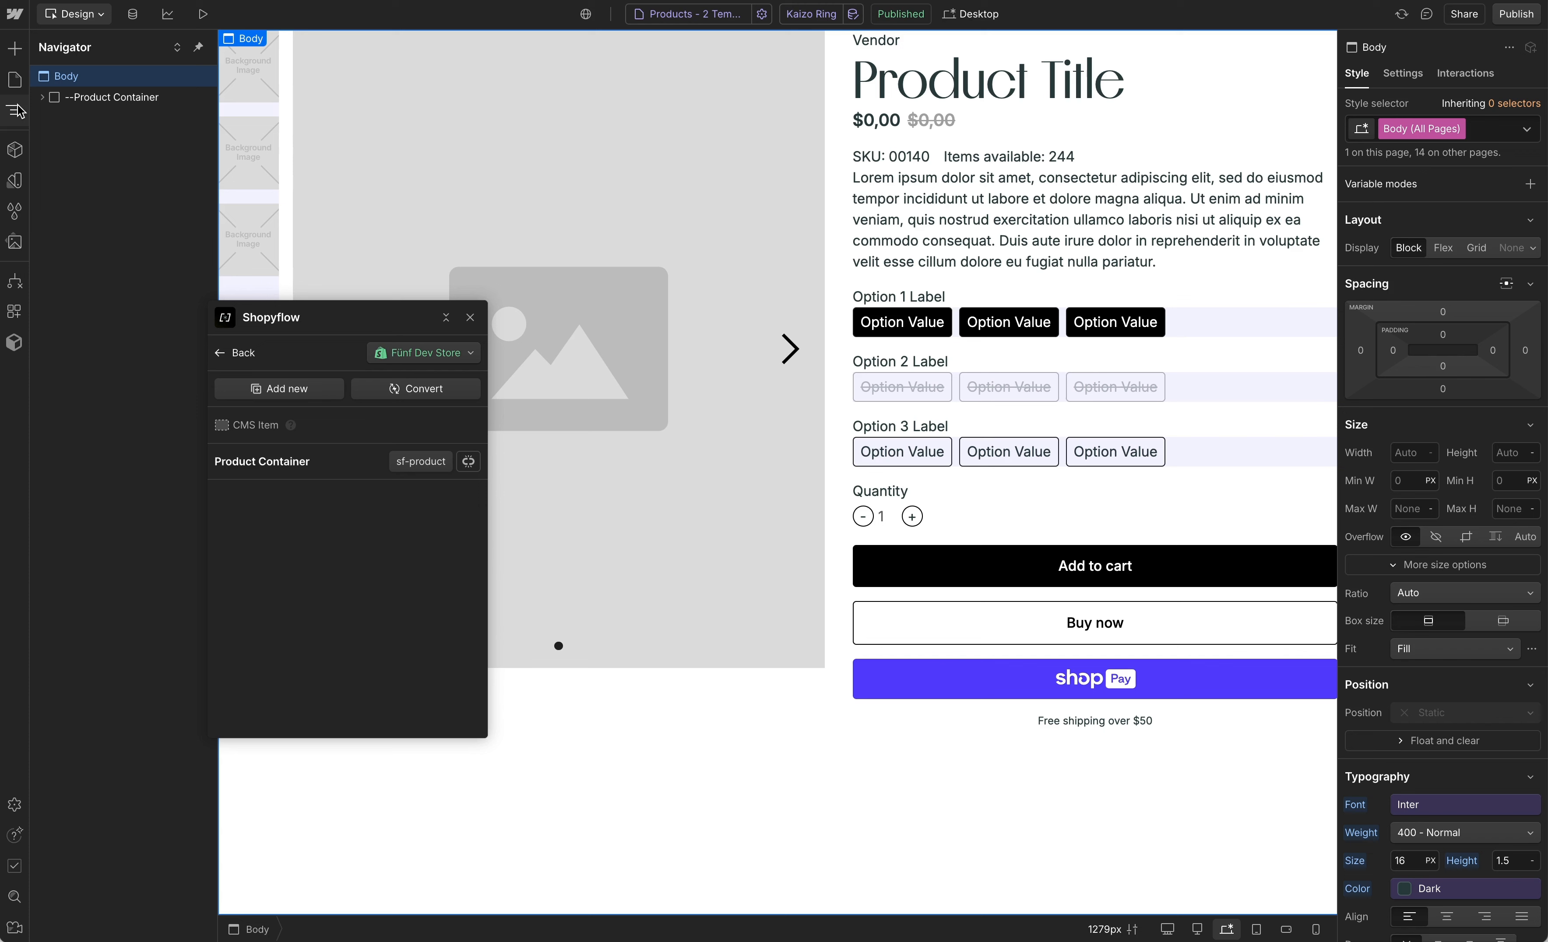
right_click(99, 101)
mouse_move(159, 137)
left_click(277, 139)
key("super+Return")
type("container main")
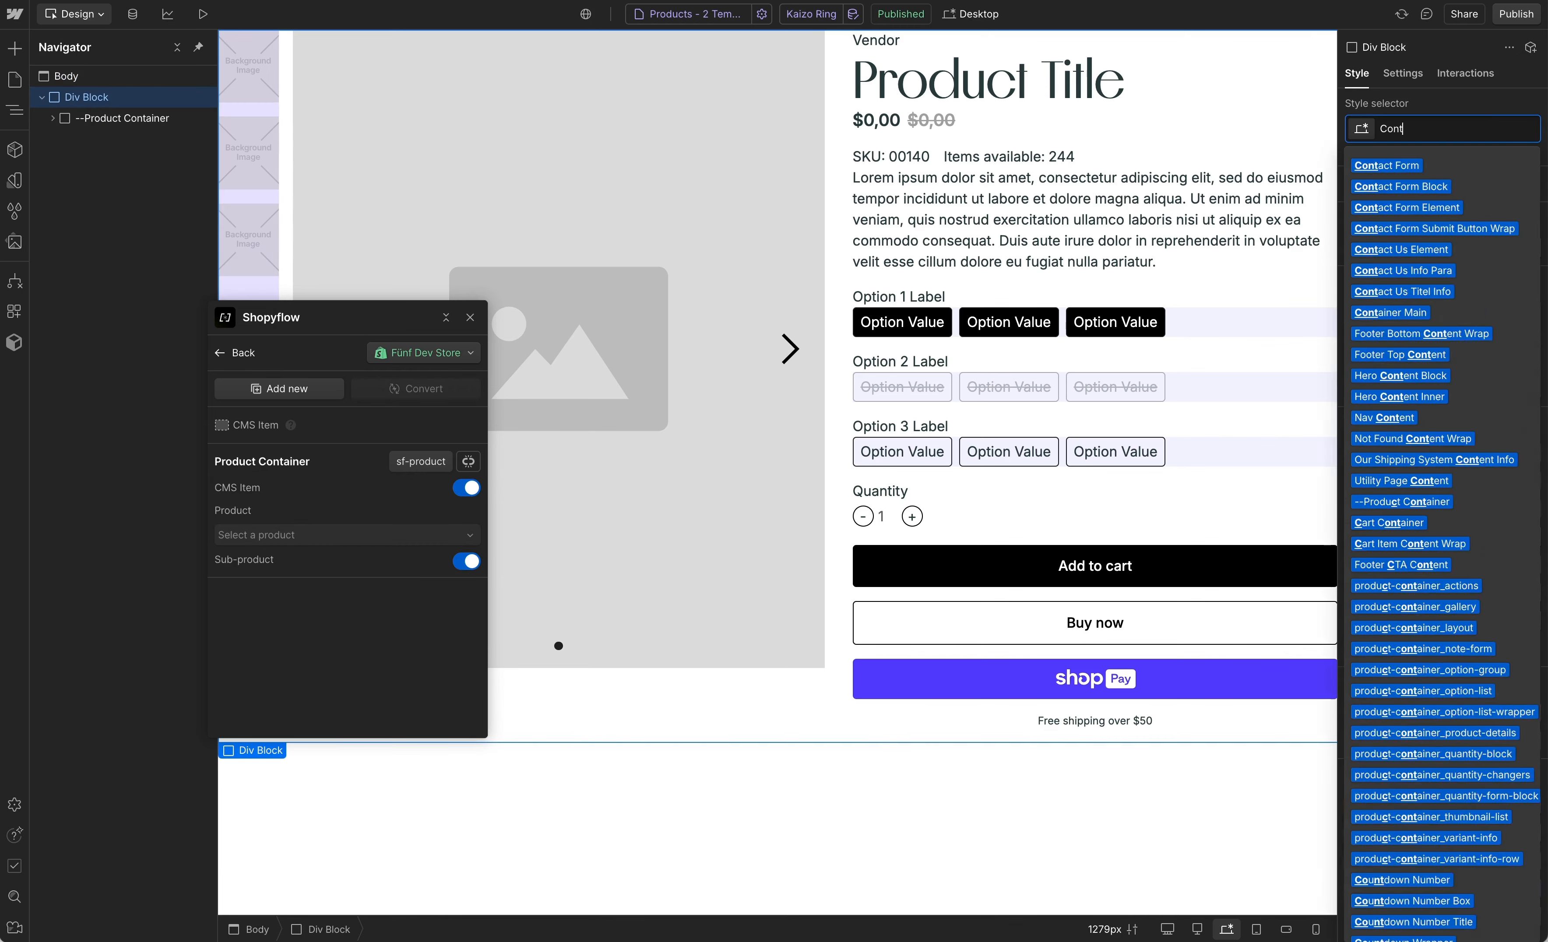
key("Return")
Wrap Container Main in a div block with the existing class Section Product, and return the Shopyflow app to its main menu
right_click(81, 97)
left_click(284, 144)
key("super+Return")
type("section product")
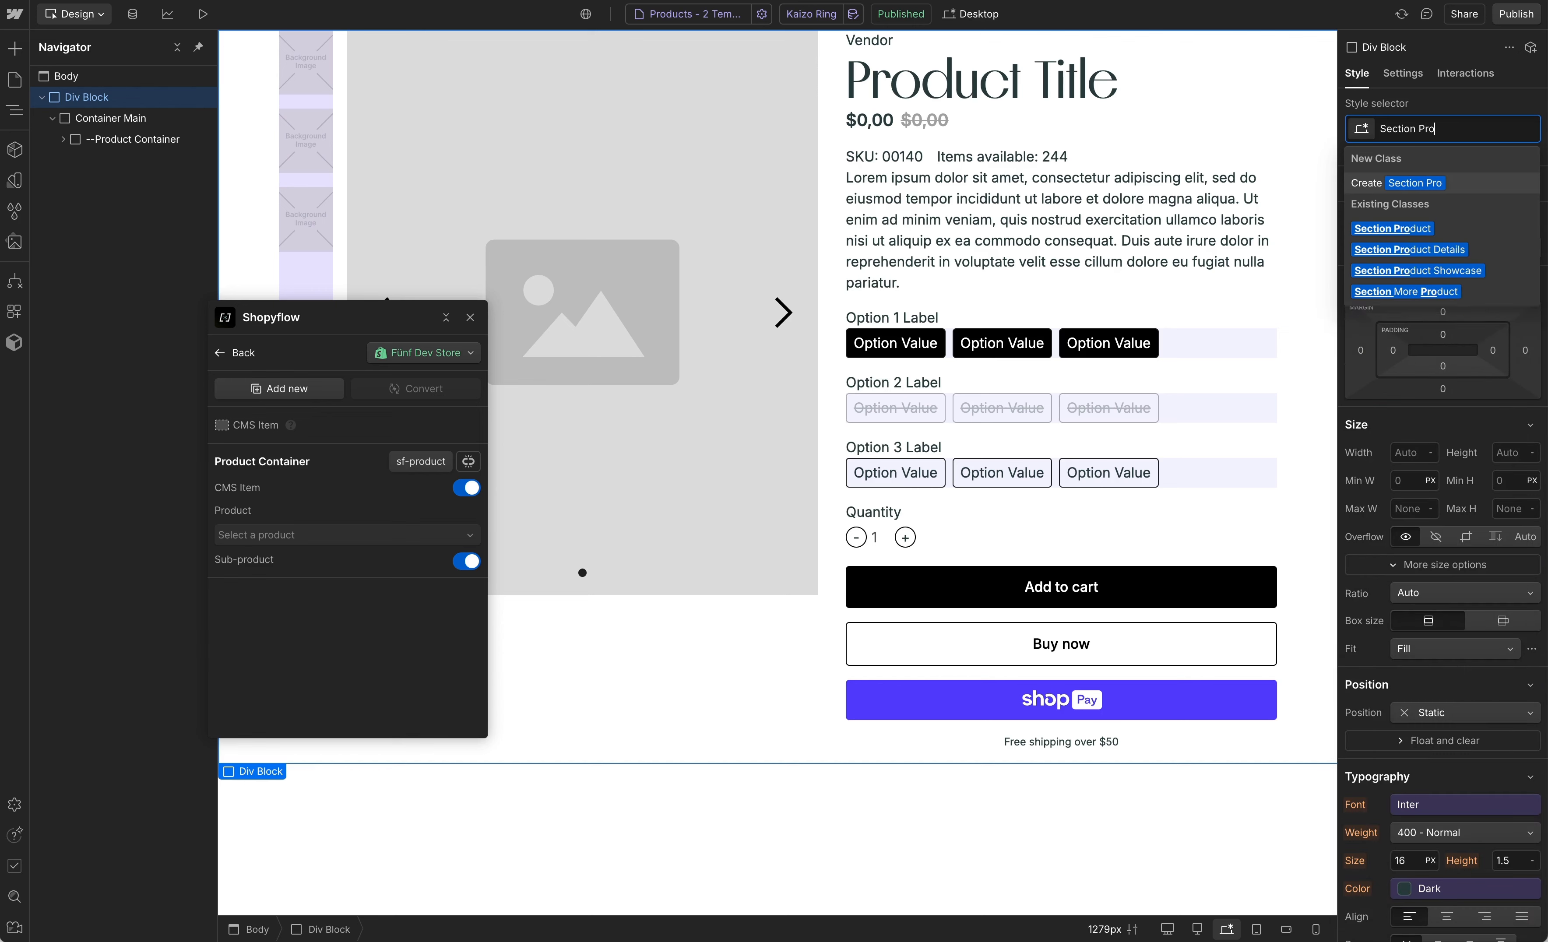
key("Return")
left_click_drag(324, 317, 639, 350)
left_click(549, 392)
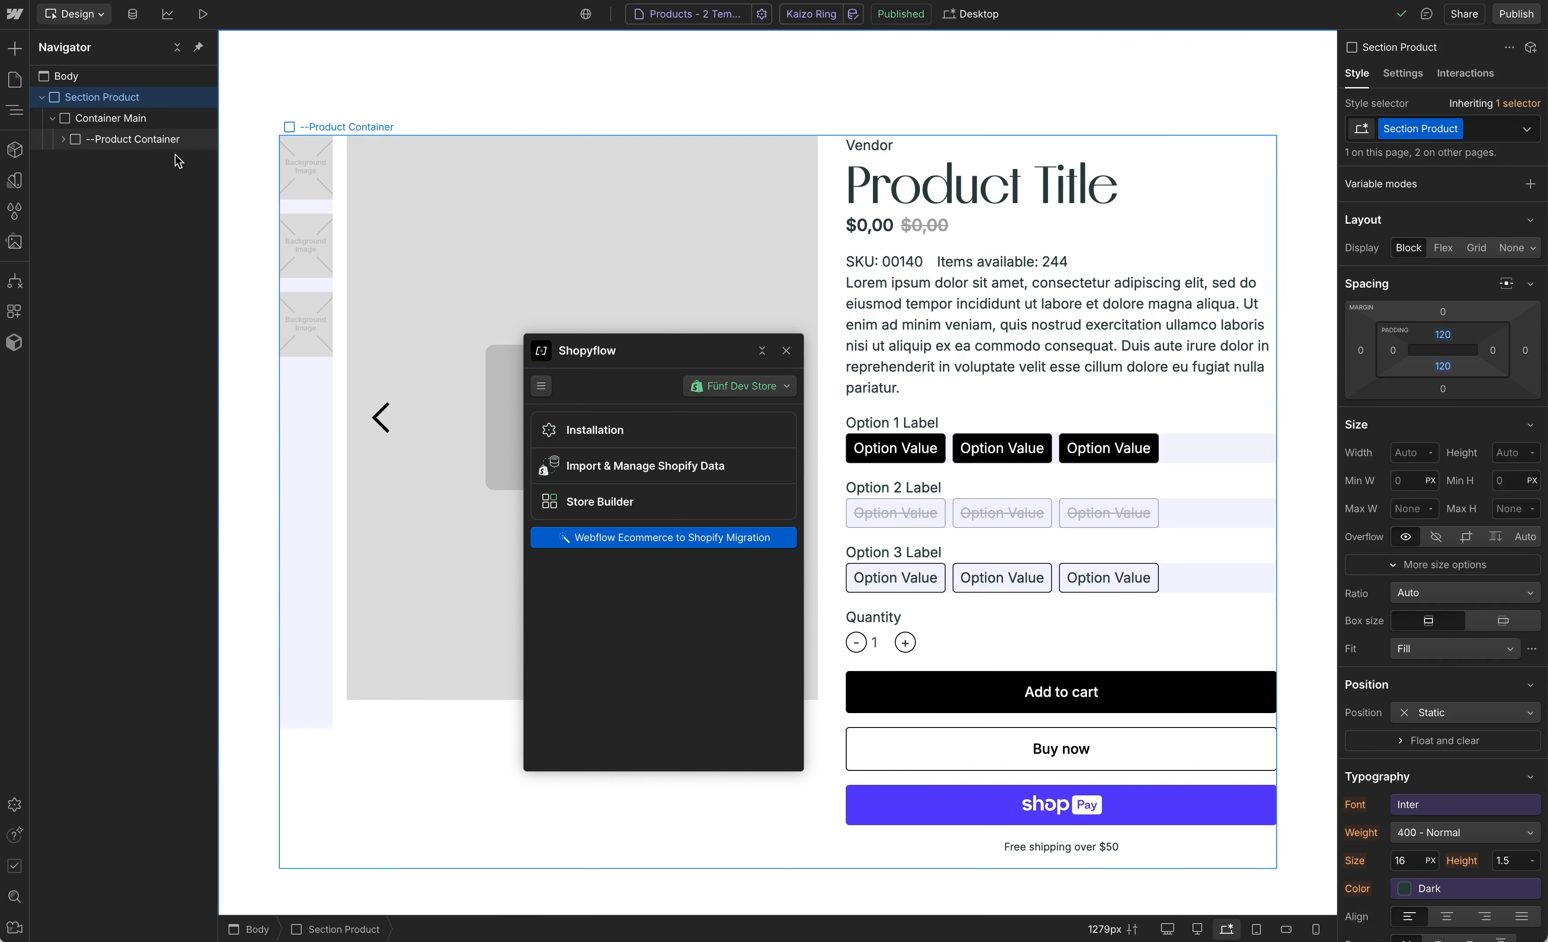
Expand the full Product Container structure and examine its nested elements and the settings of the product title, vendor and add-to-cart button
left_click(63, 139)
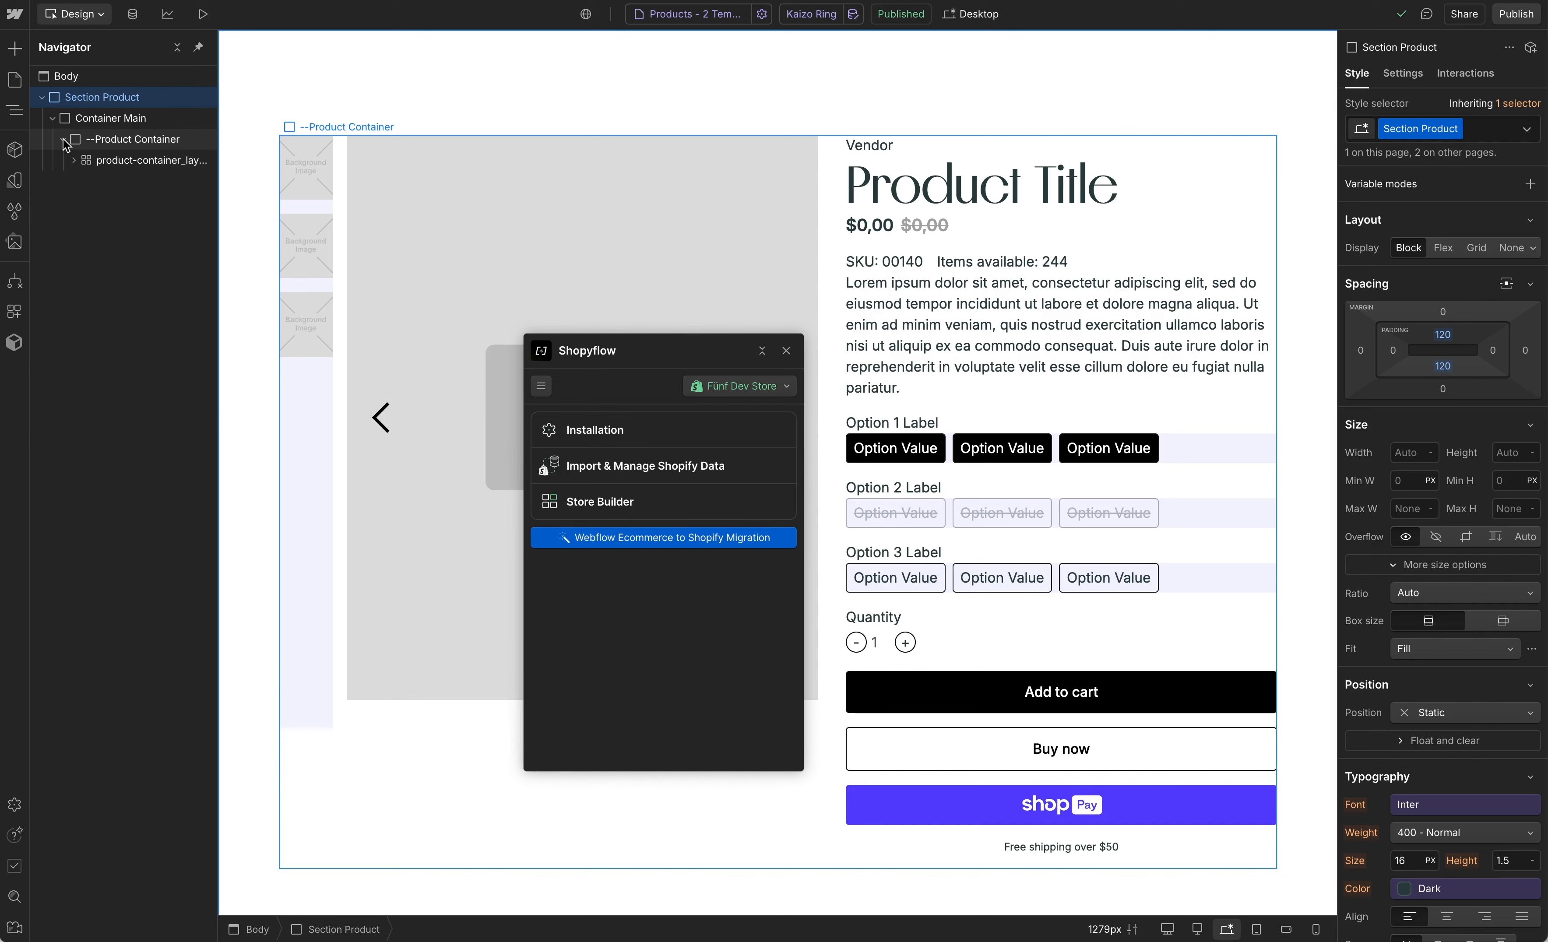
left_click(177, 47)
left_click(177, 47)
scroll(134, 310, "down", 2)
scroll(134, 310, "down", 5)
scroll(136, 314, "down", 2)
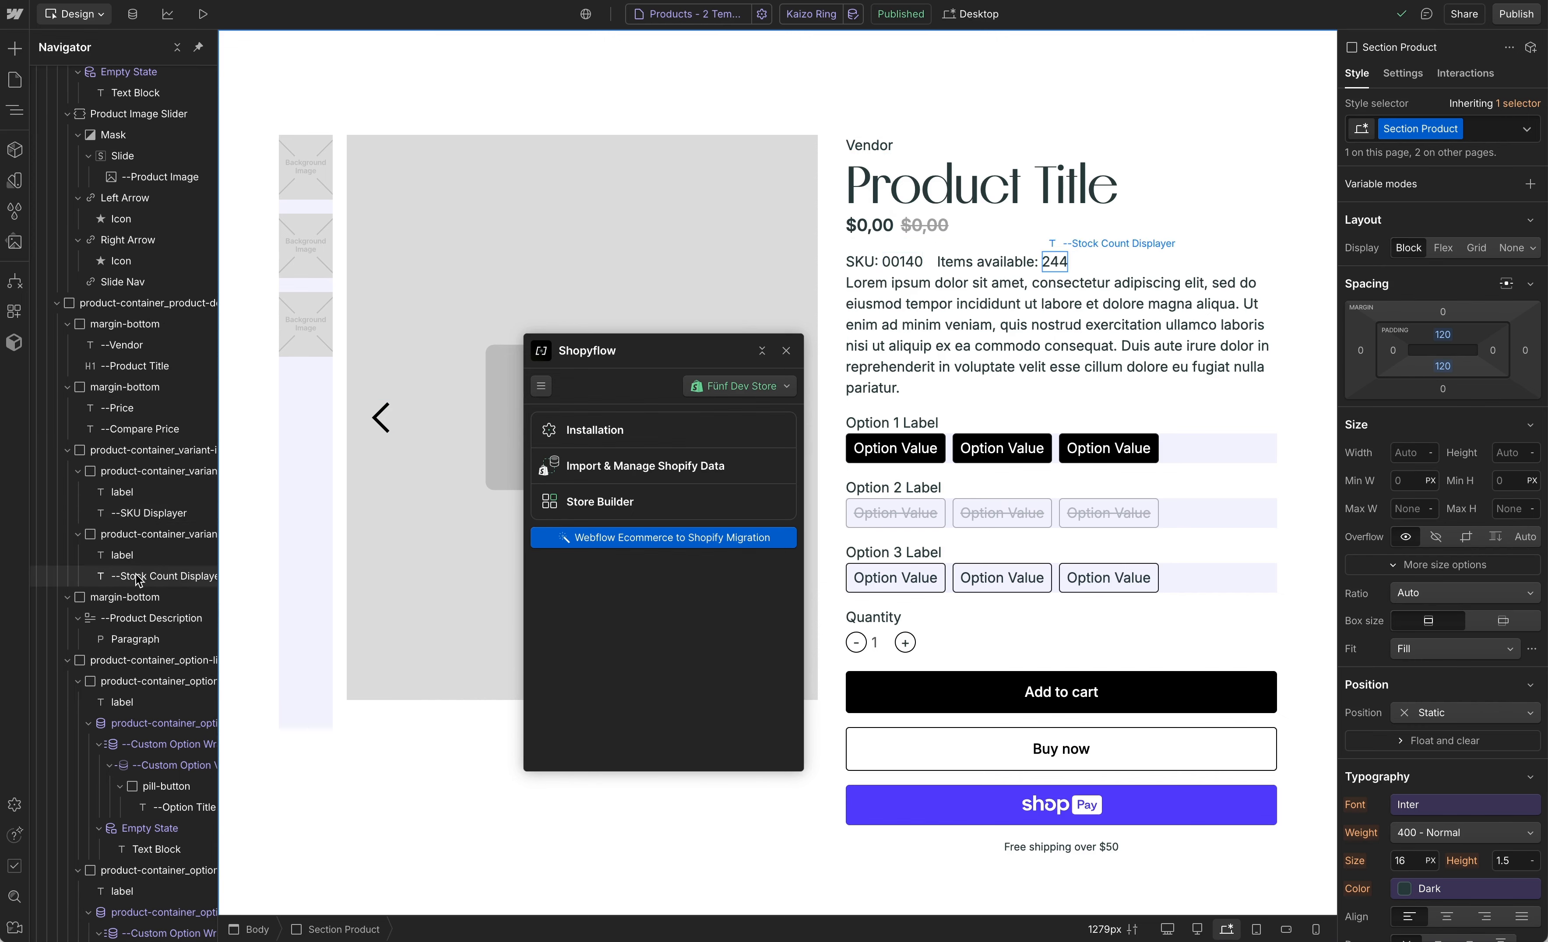
scroll(141, 603, "down", 11)
scroll(141, 625, "up", 12)
left_click(151, 390)
key("d")
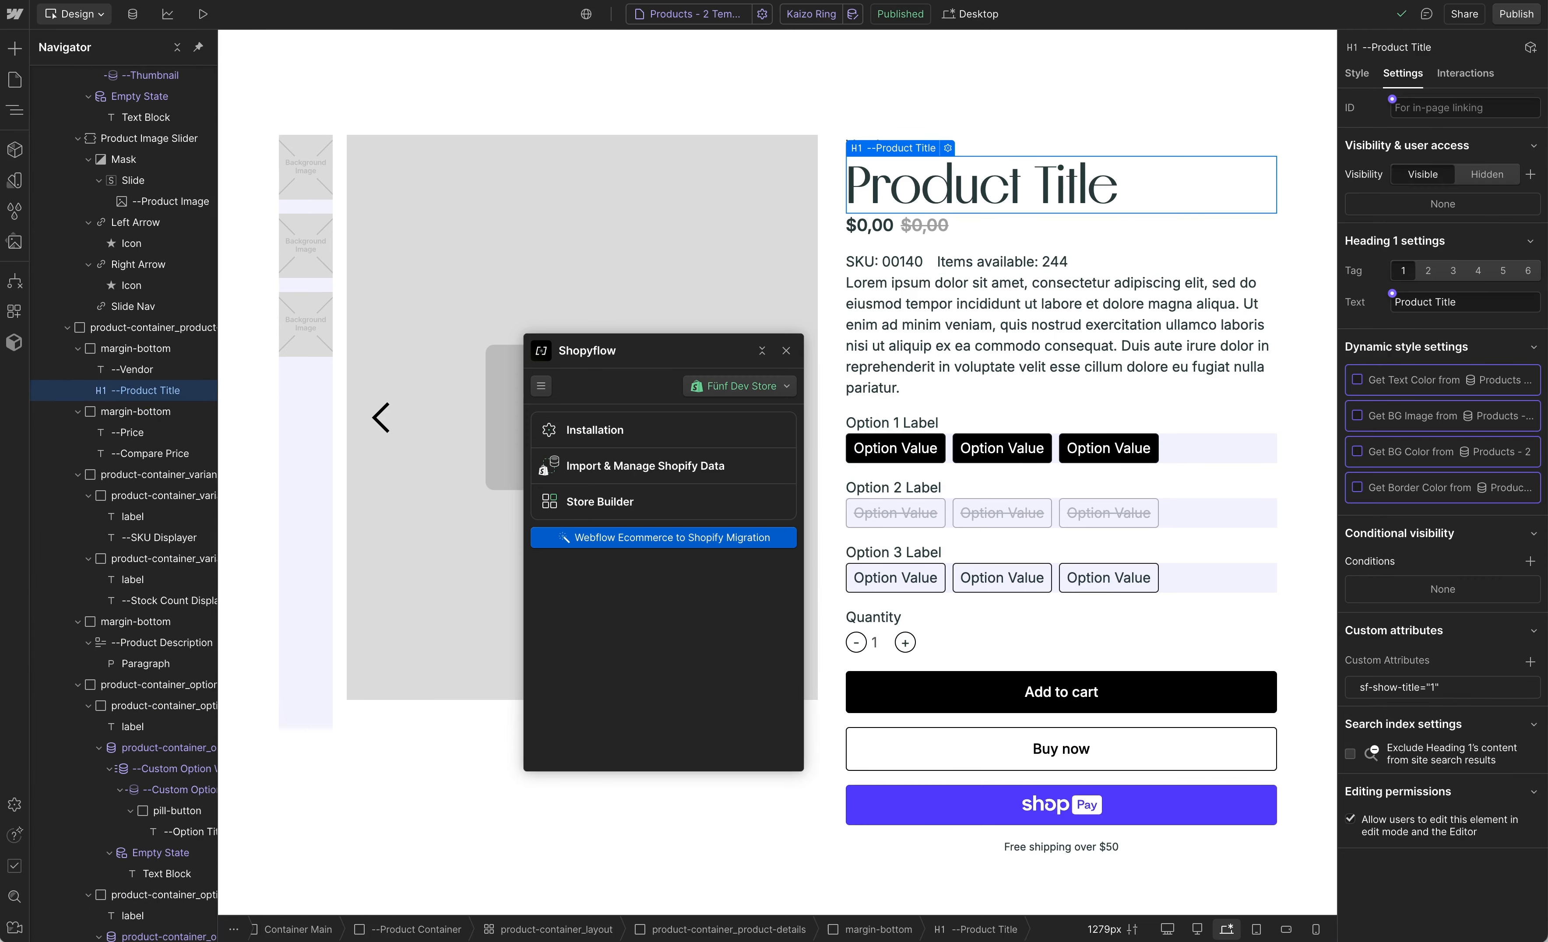
left_click(162, 371)
left_click(1149, 691)
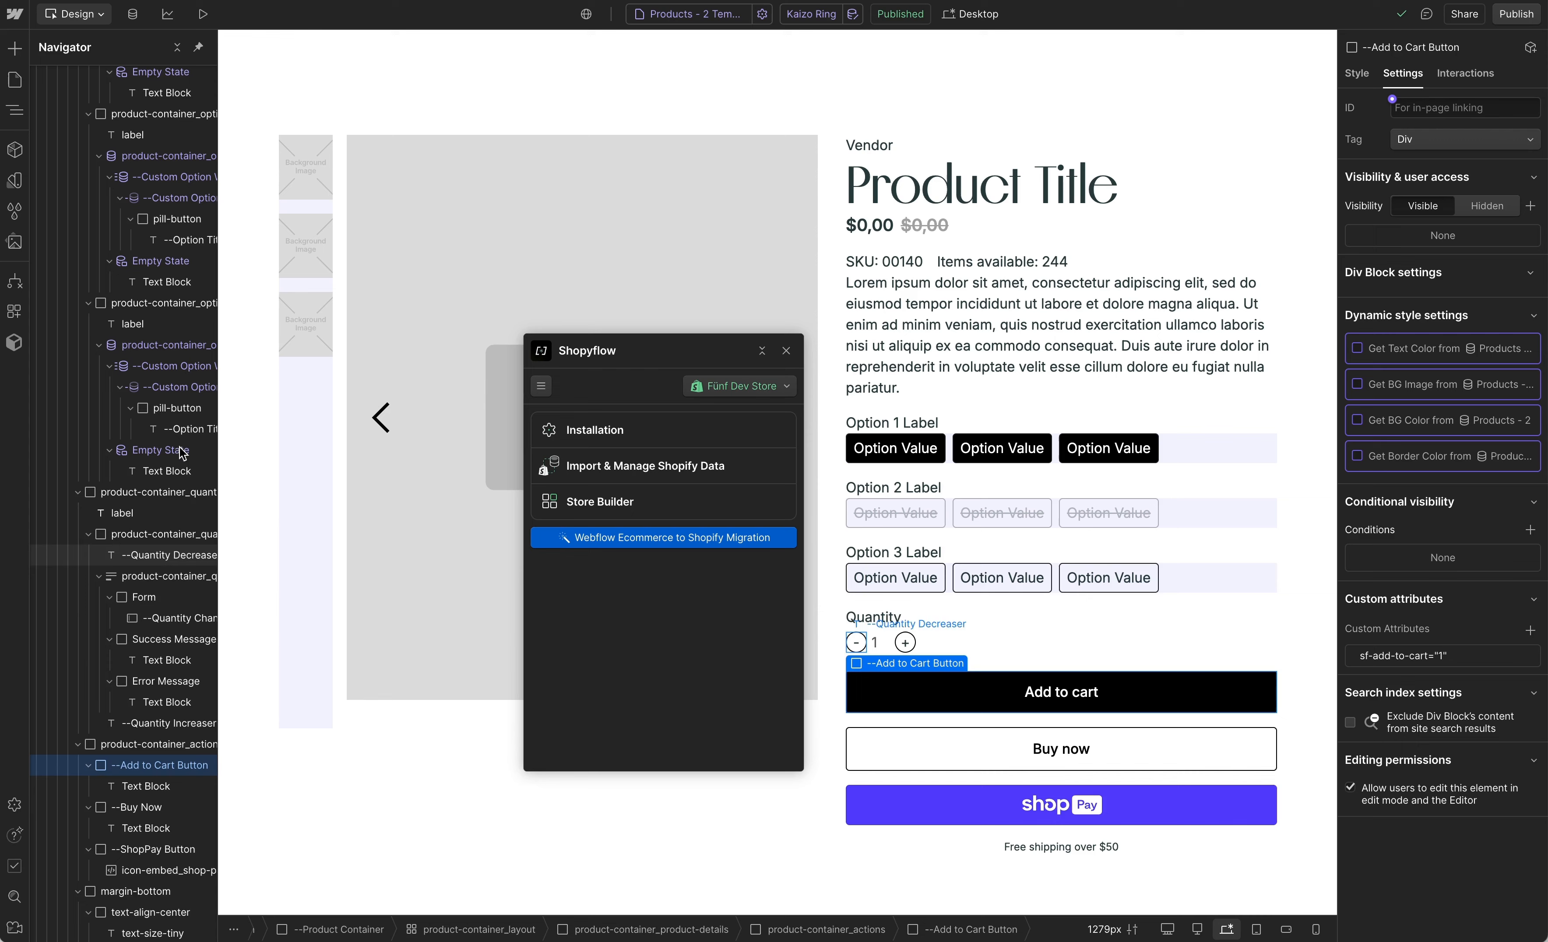
Connect the Product Container's sf-product custom attribute value to the Product ID field of the Products - 2 collection
scroll(176, 266, "up", 6)
scroll(177, 266, "up", 8)
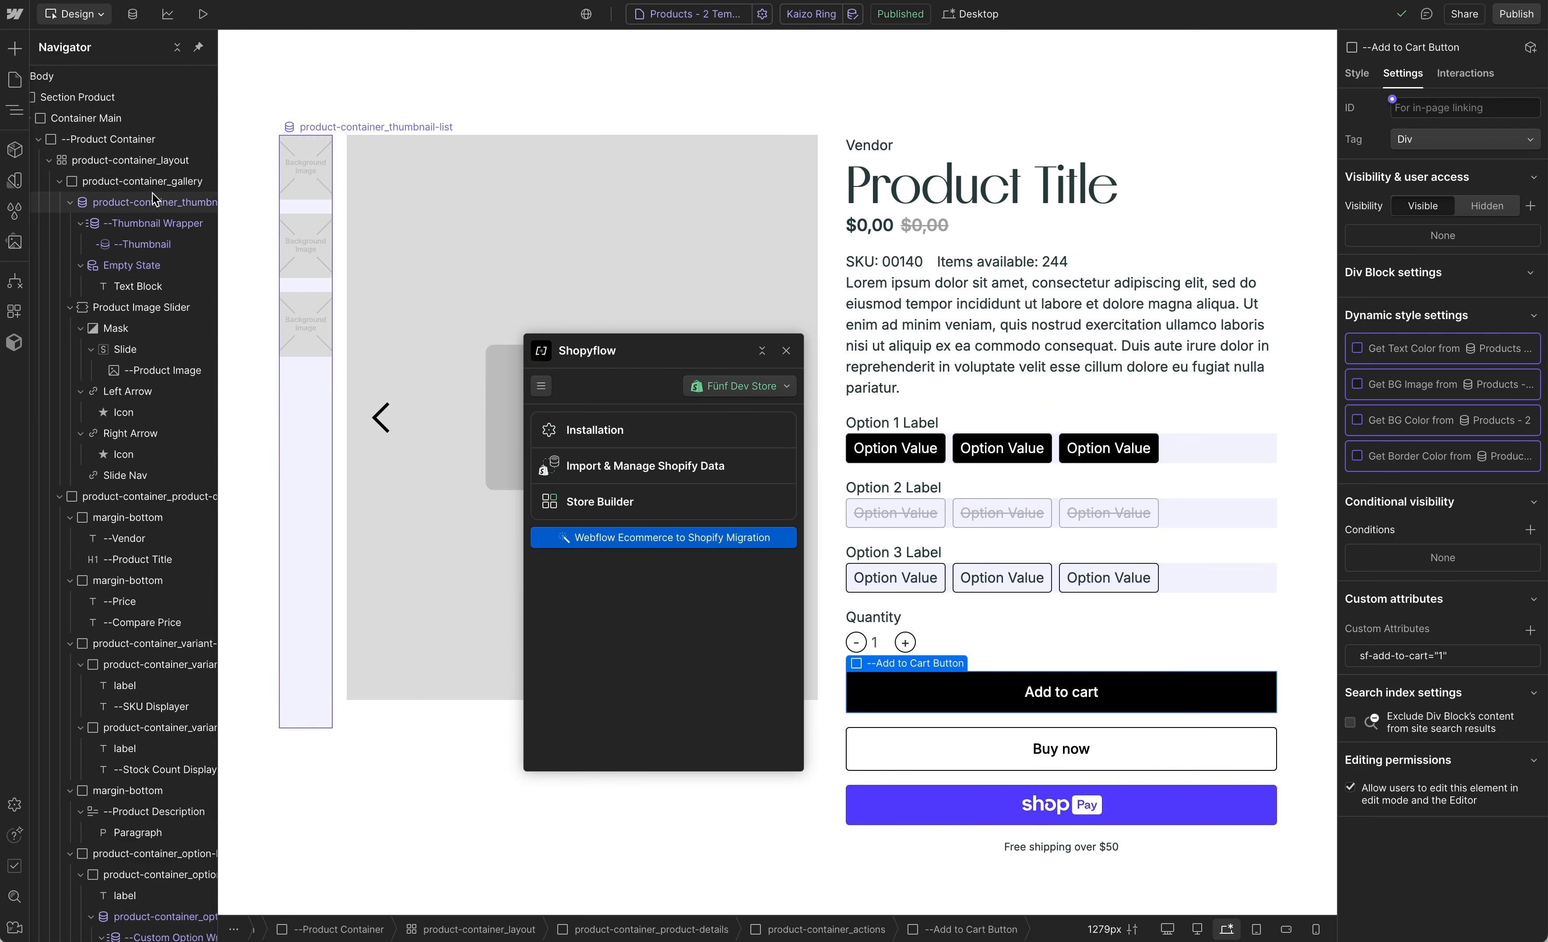
left_click(125, 142)
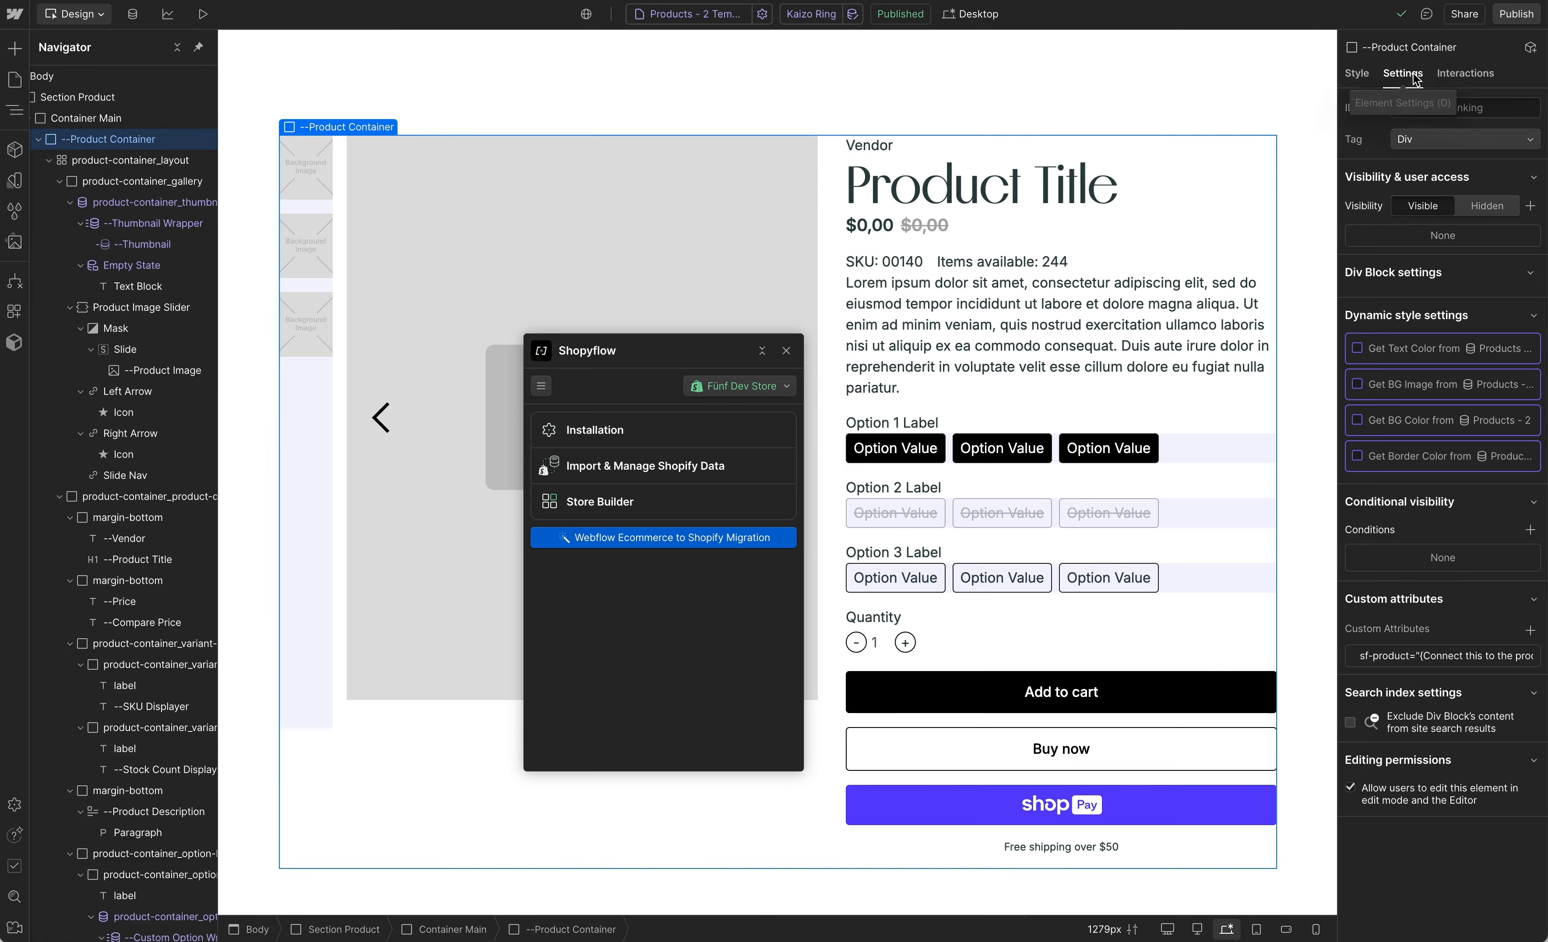
left_click(1438, 658)
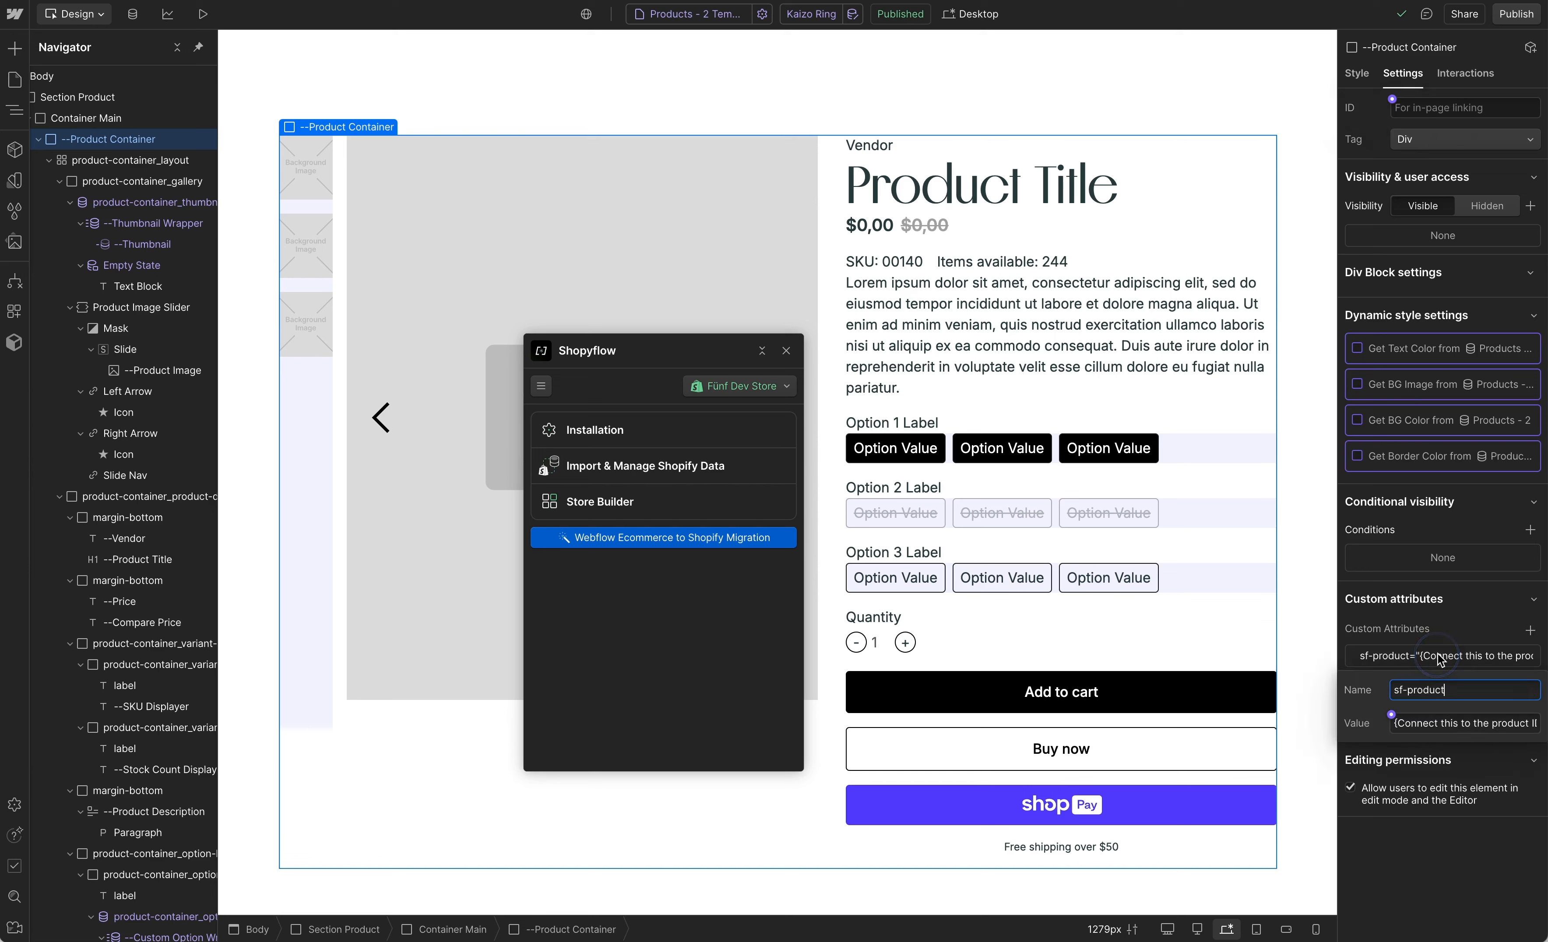
left_click(1391, 715)
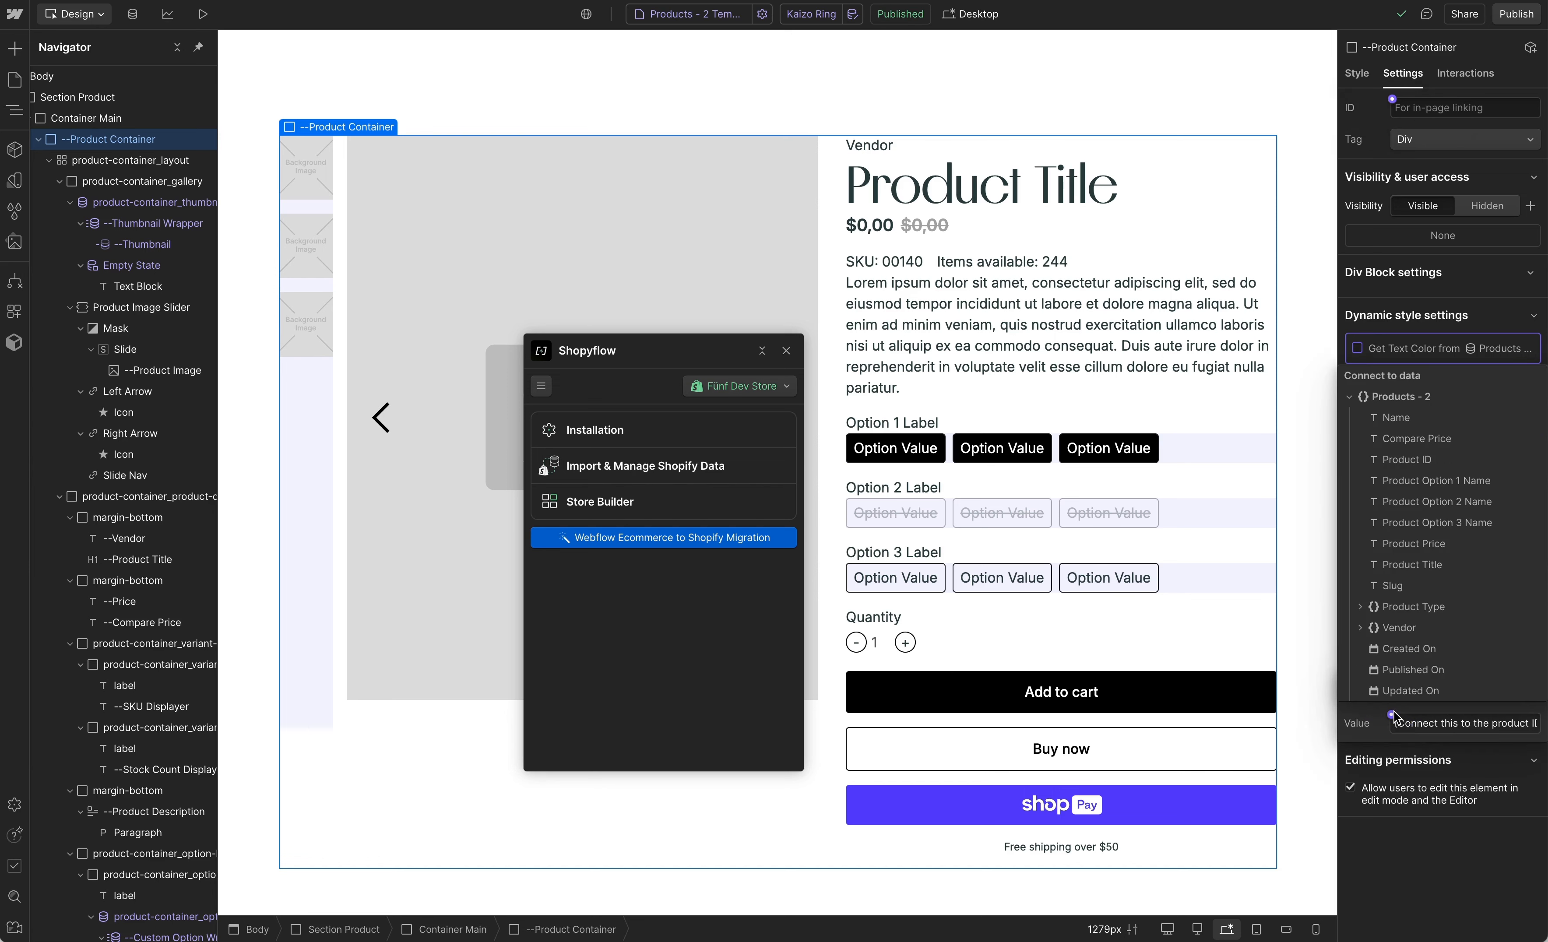
left_click(1426, 460)
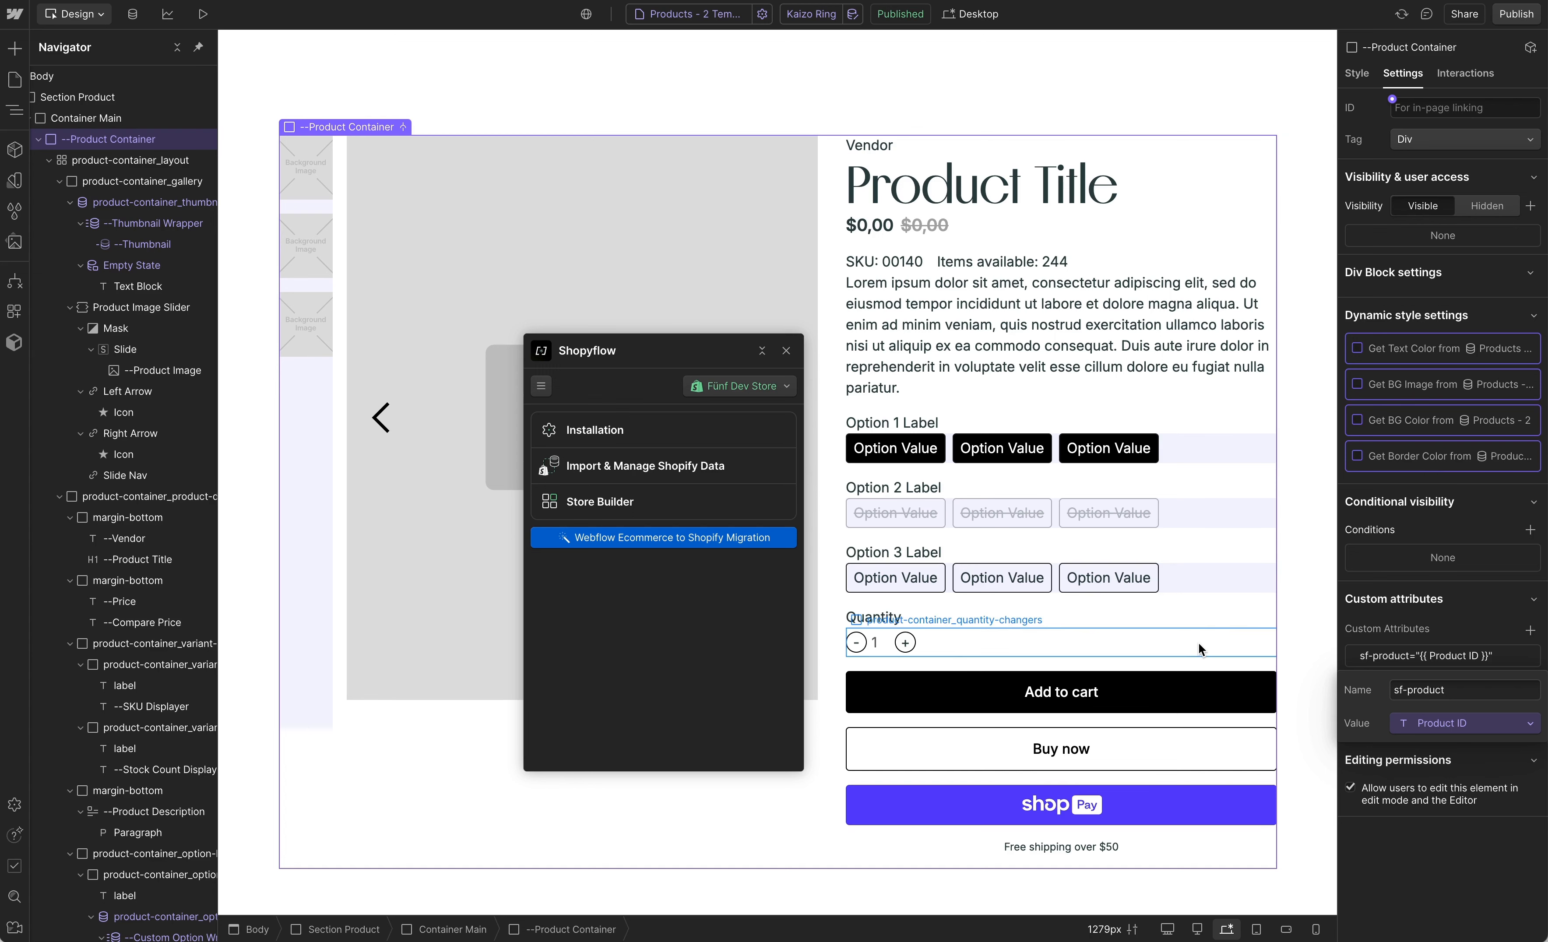
Set the source of the first option's collection list to Product Option 1 Values
left_click(1187, 448)
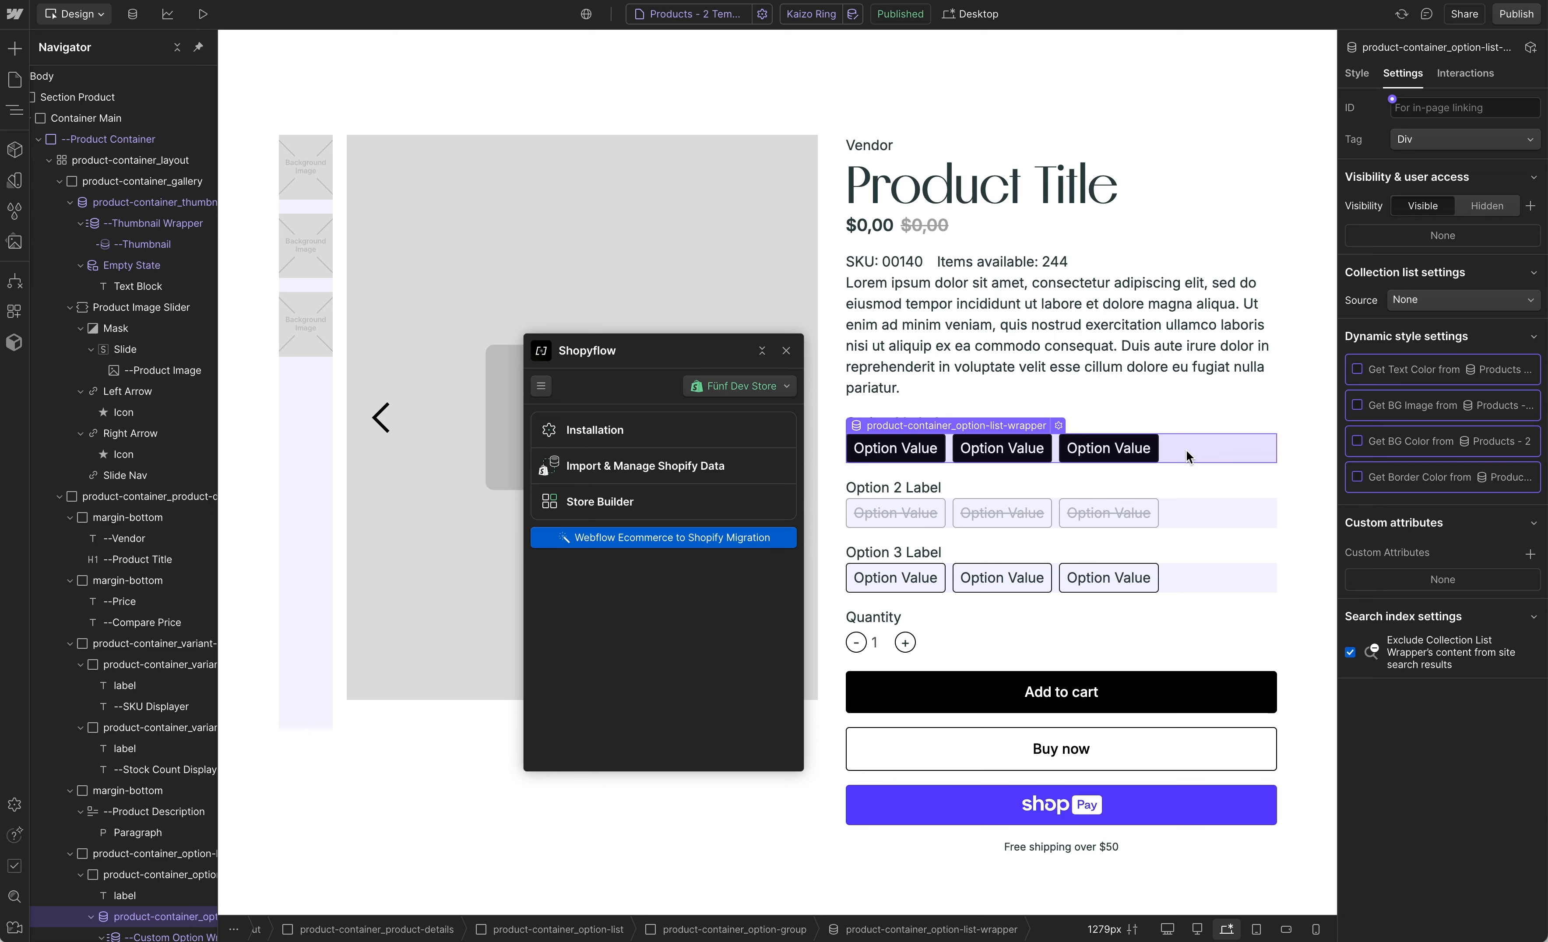
left_click(1446, 303)
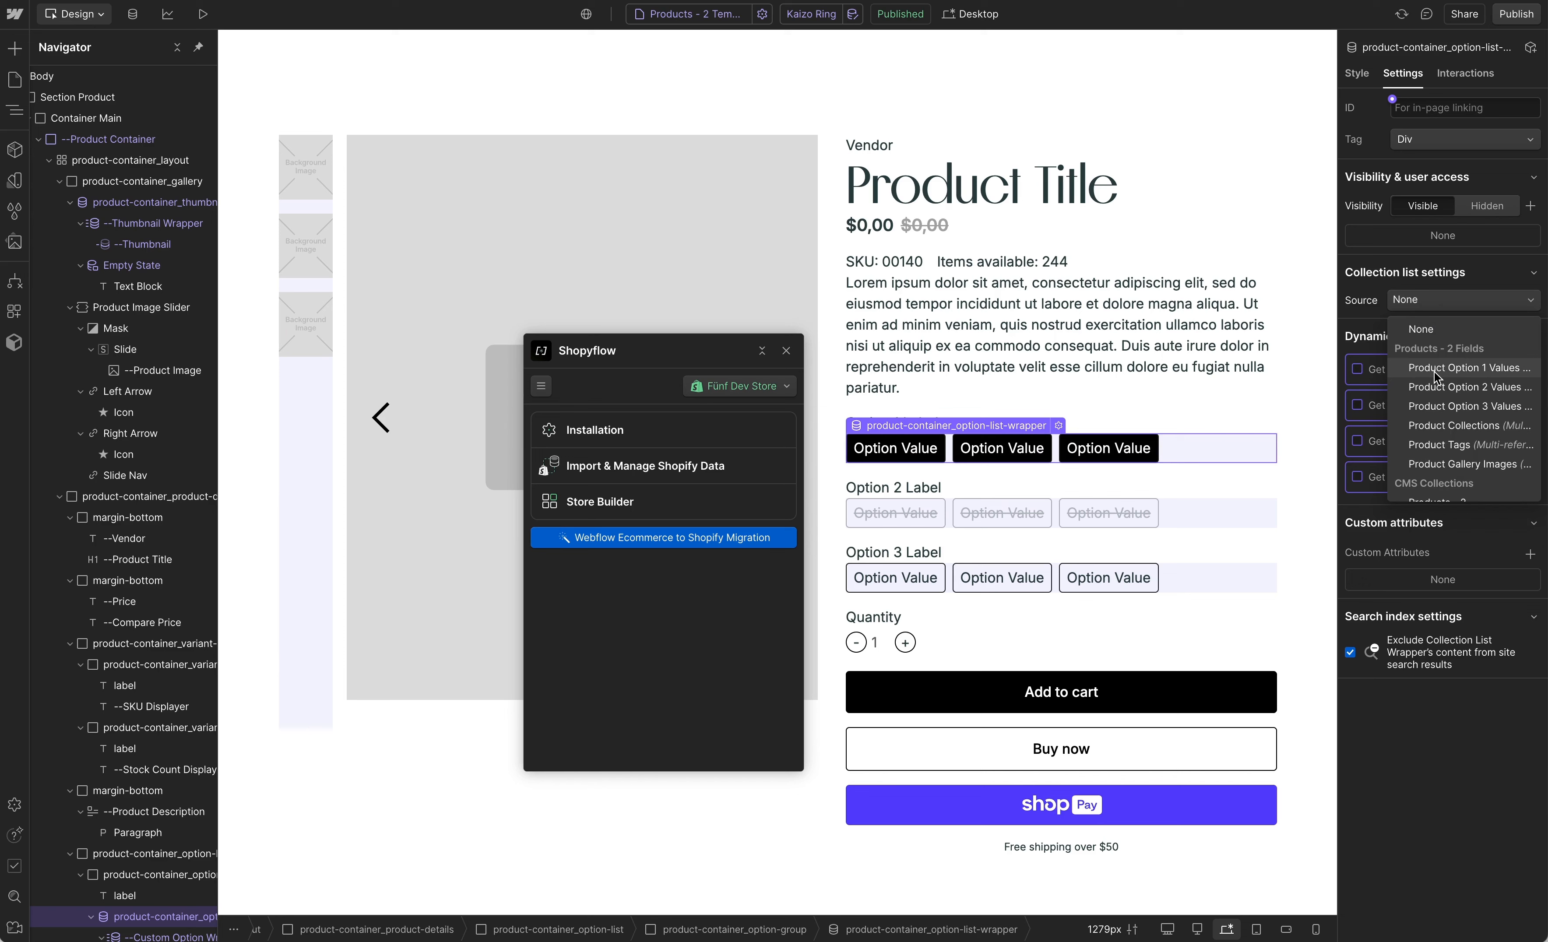
left_click(1403, 371)
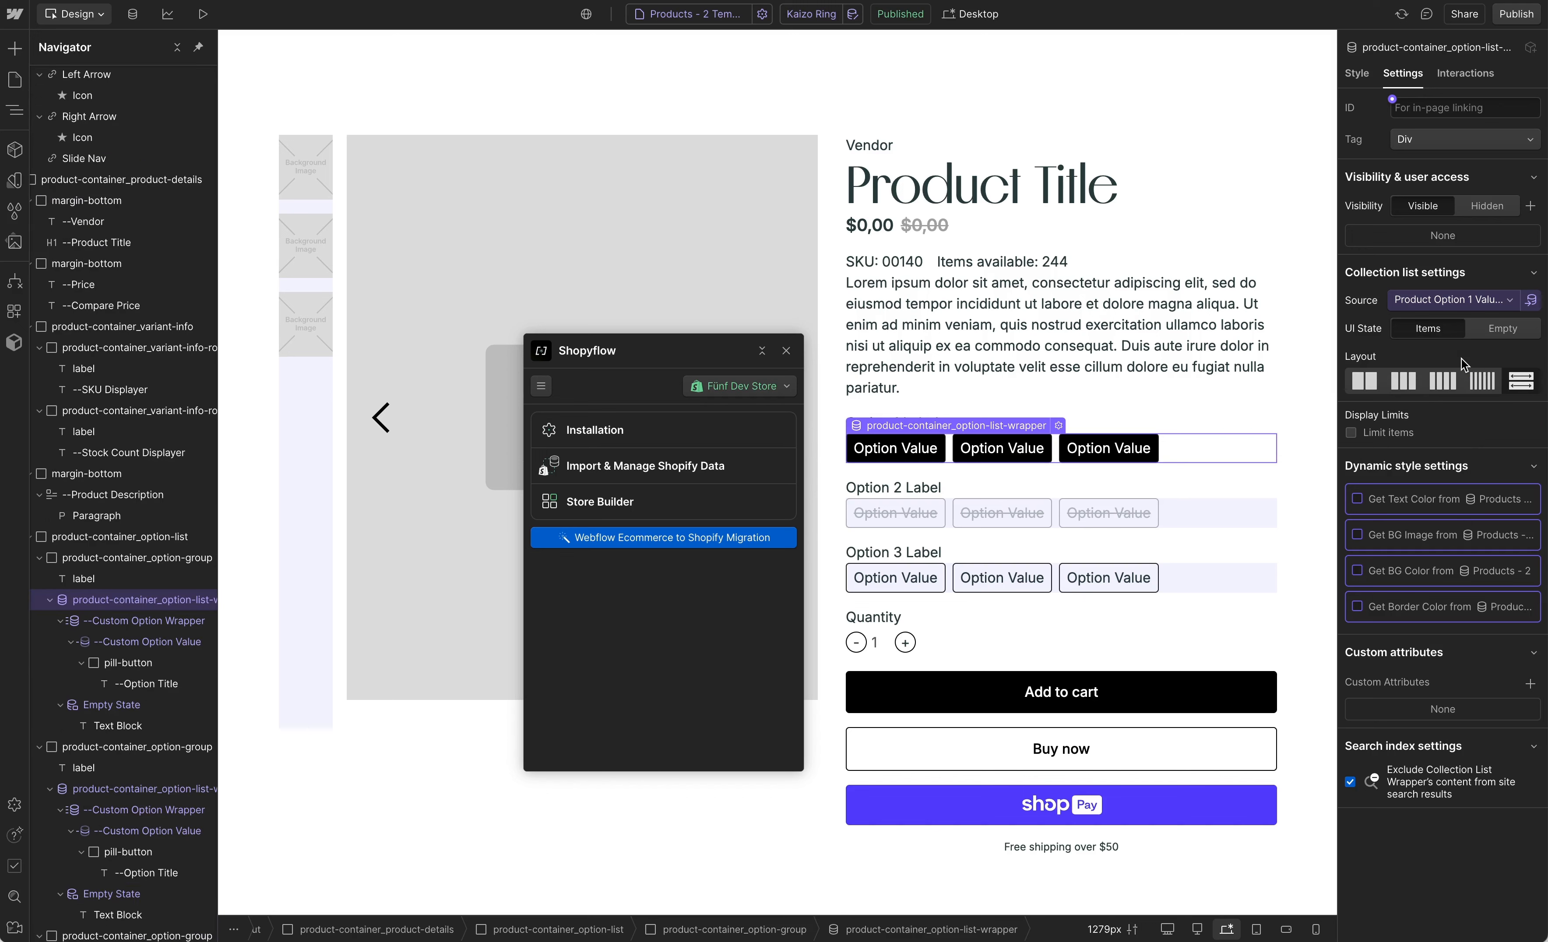
Connect the sf-change-option attribute value of the first option's Custom Option Wrapper to the Product Option 1 Name field
left_click(168, 622)
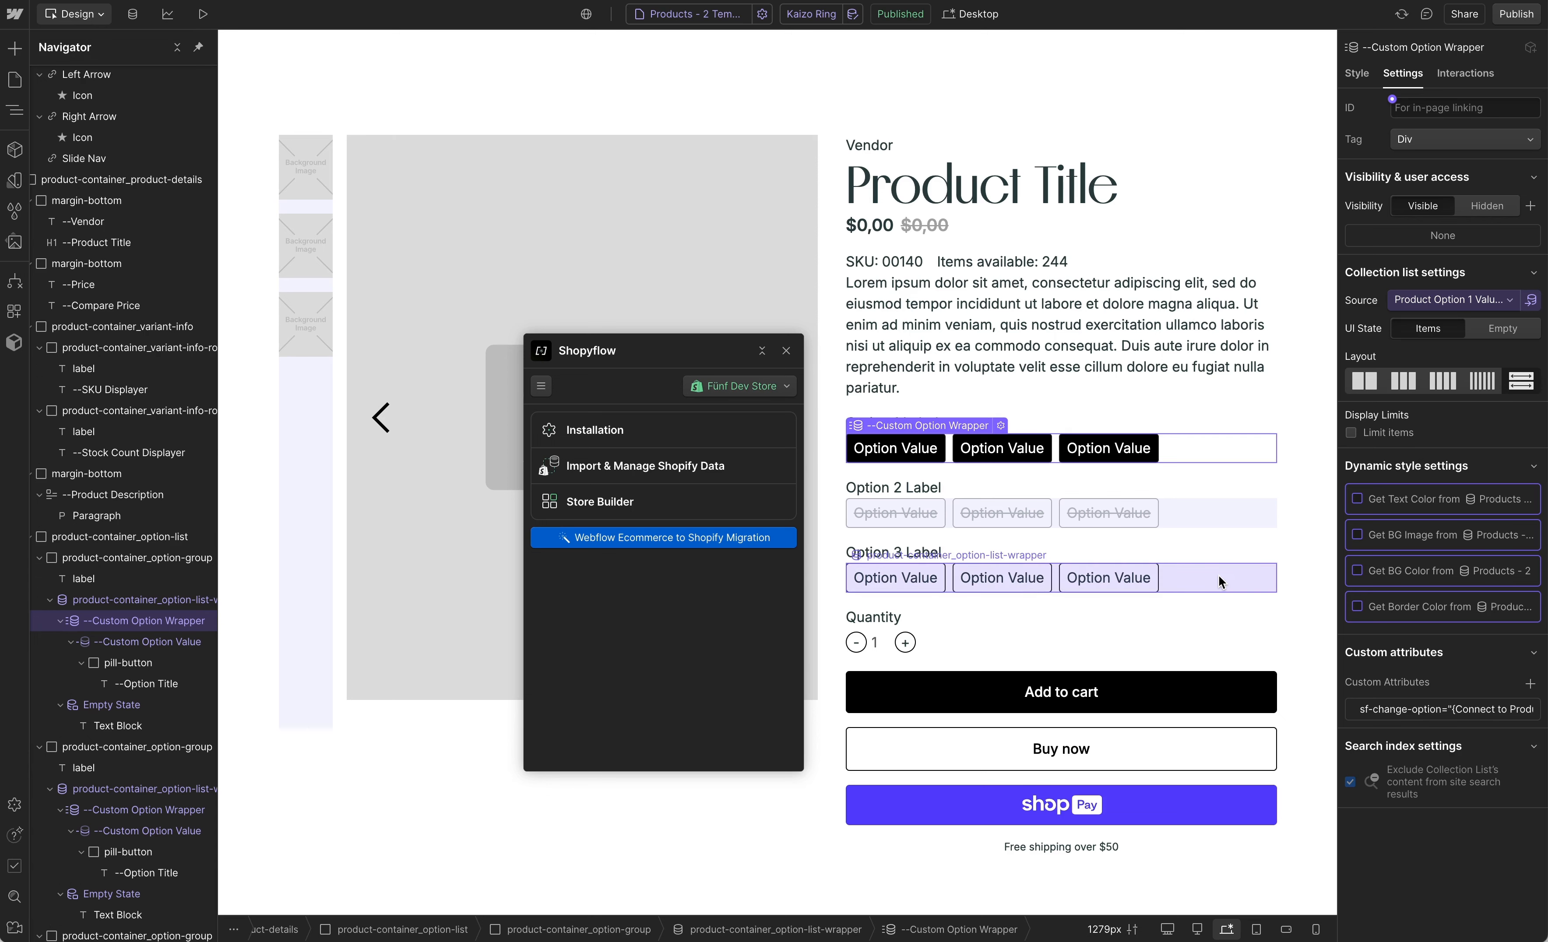
left_click(1466, 715)
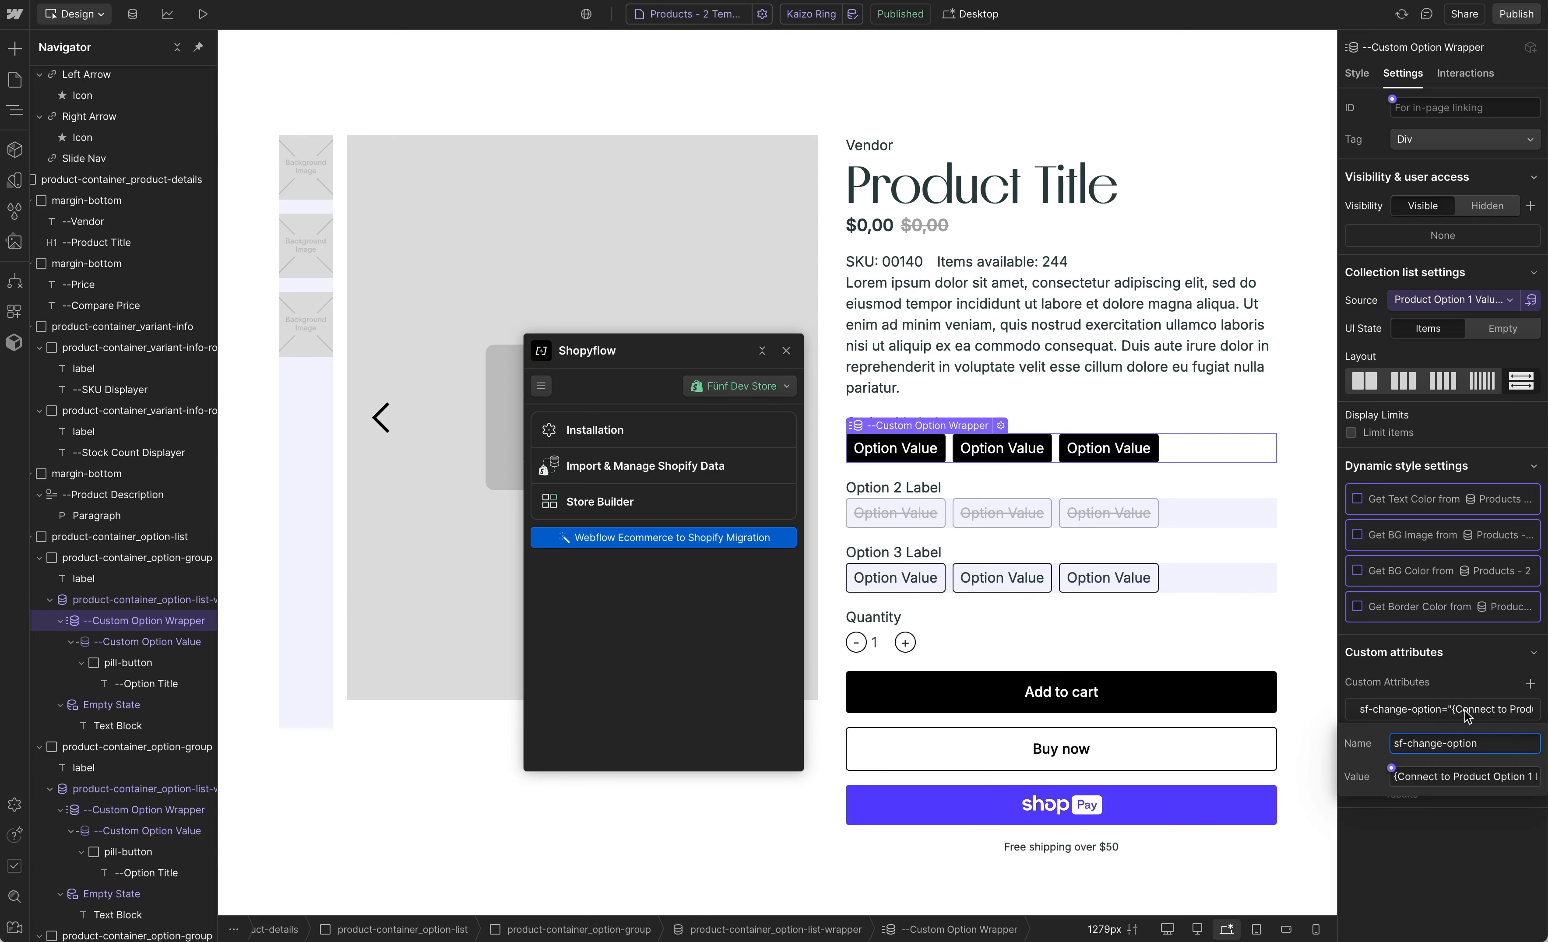
left_click(1391, 768)
left_click(1462, 535)
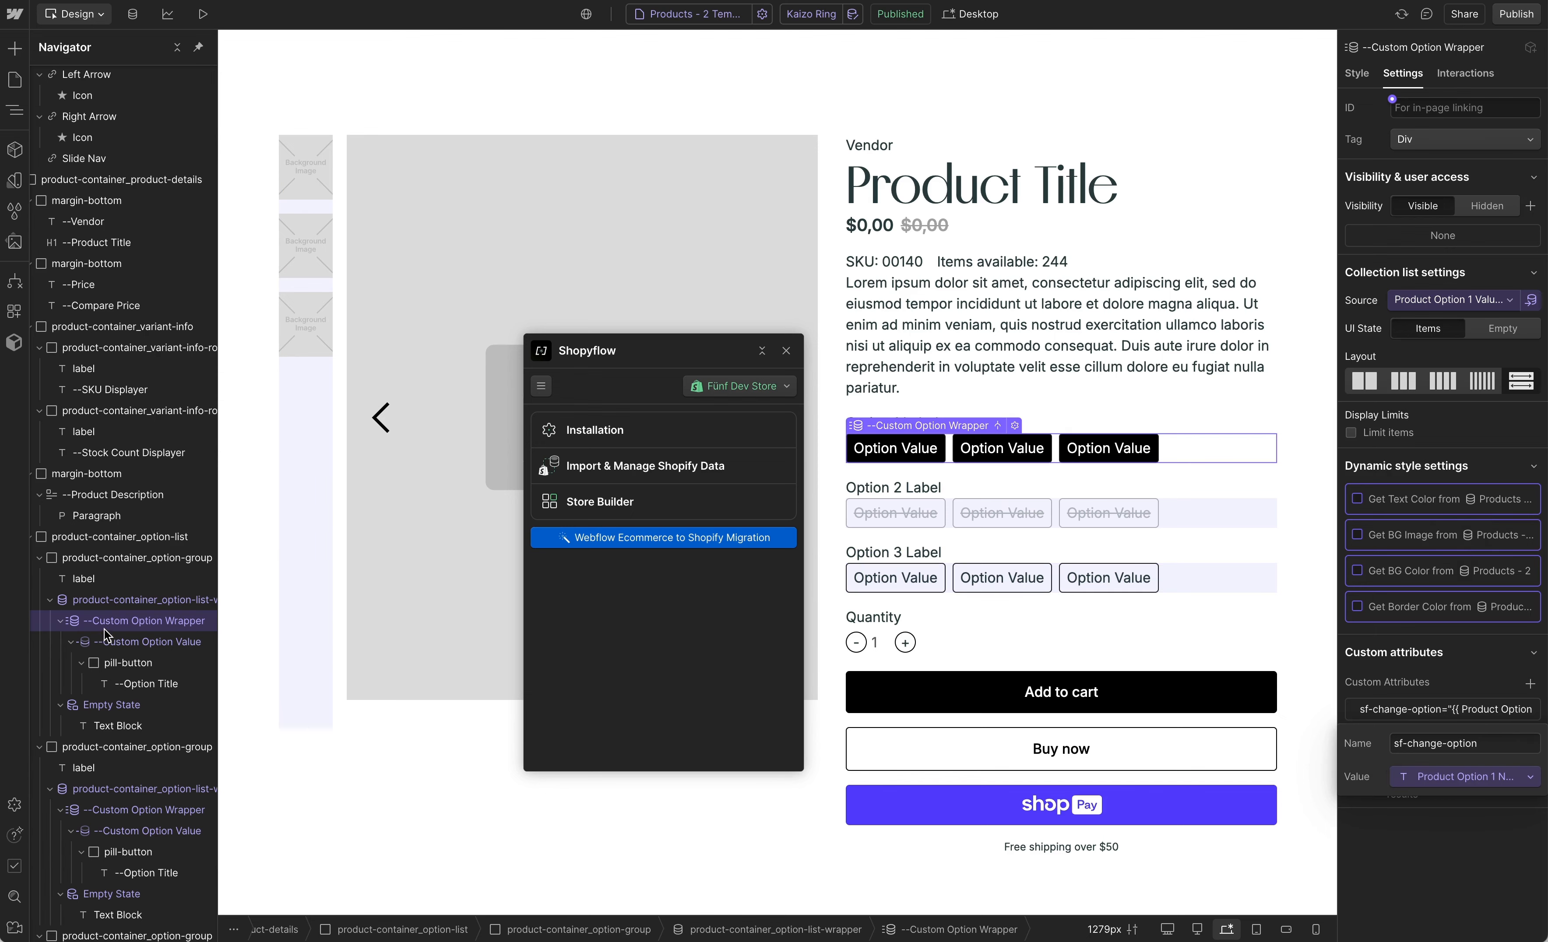
Connect the sf-option-value attribute value of the first option's Custom Option Value item to the Displayed Name field
left_click(119, 645)
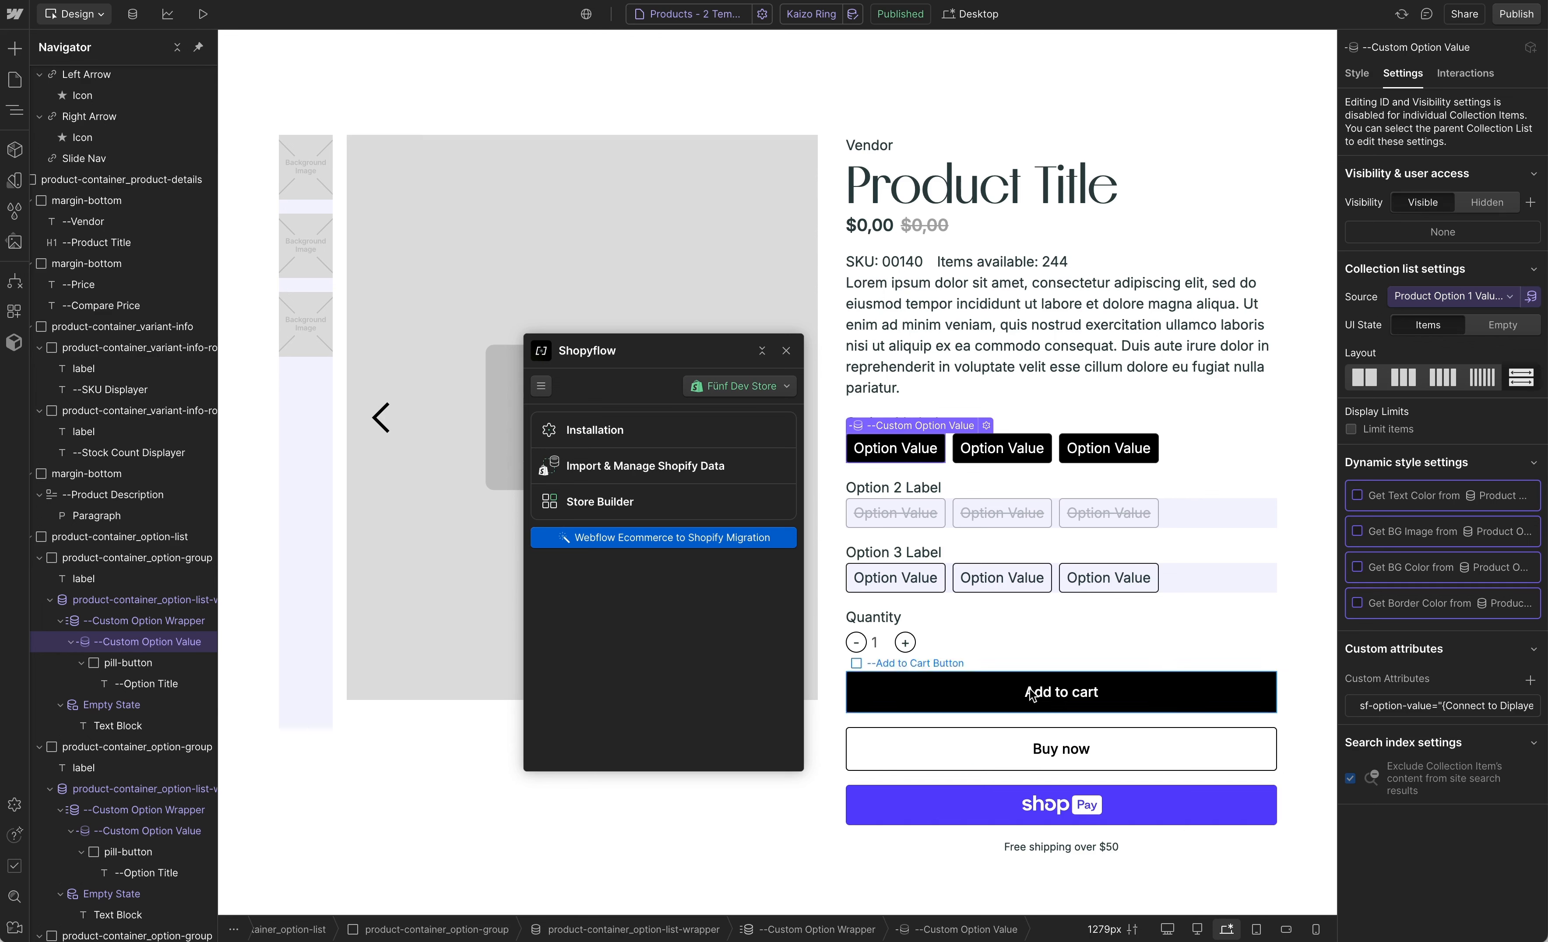
left_click(1453, 708)
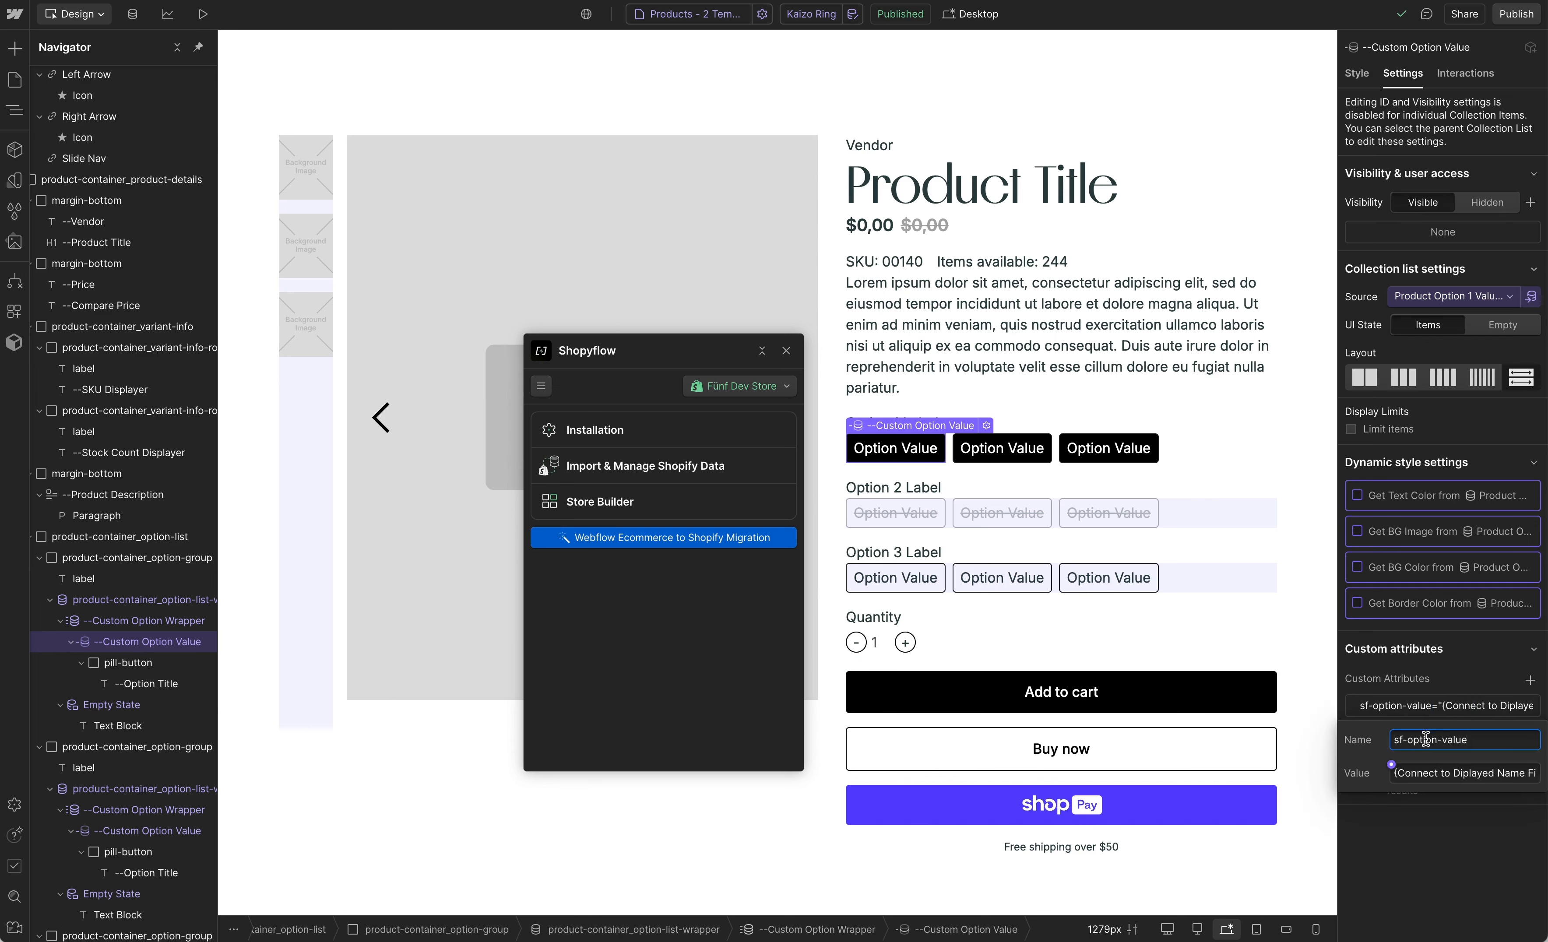
left_click(1392, 766)
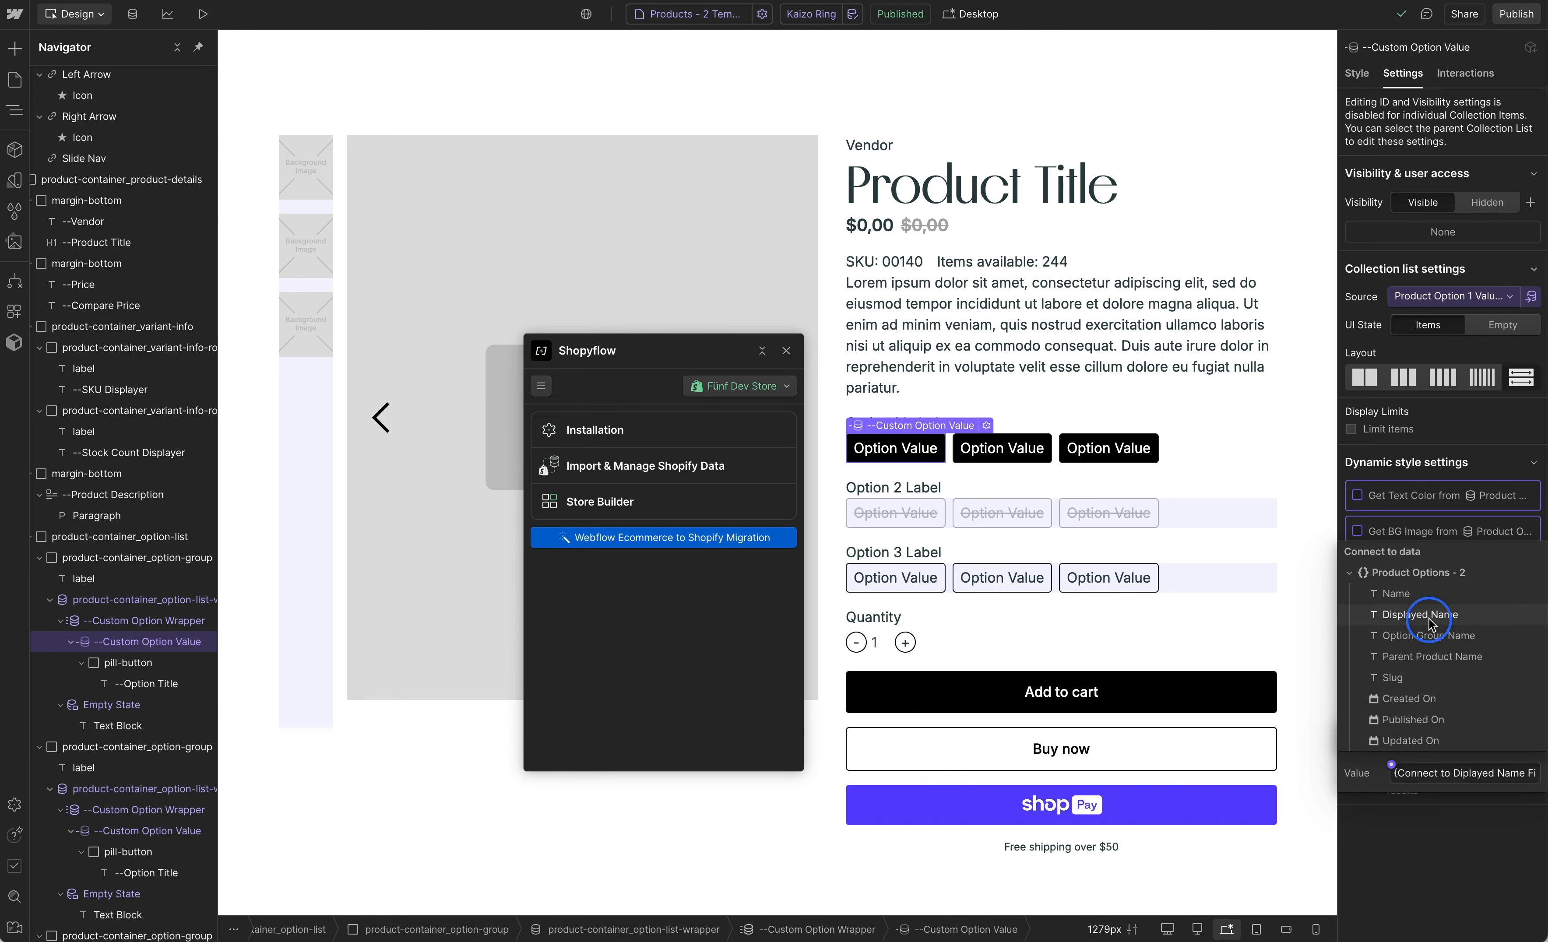
left_click(1421, 615)
left_click(1432, 625)
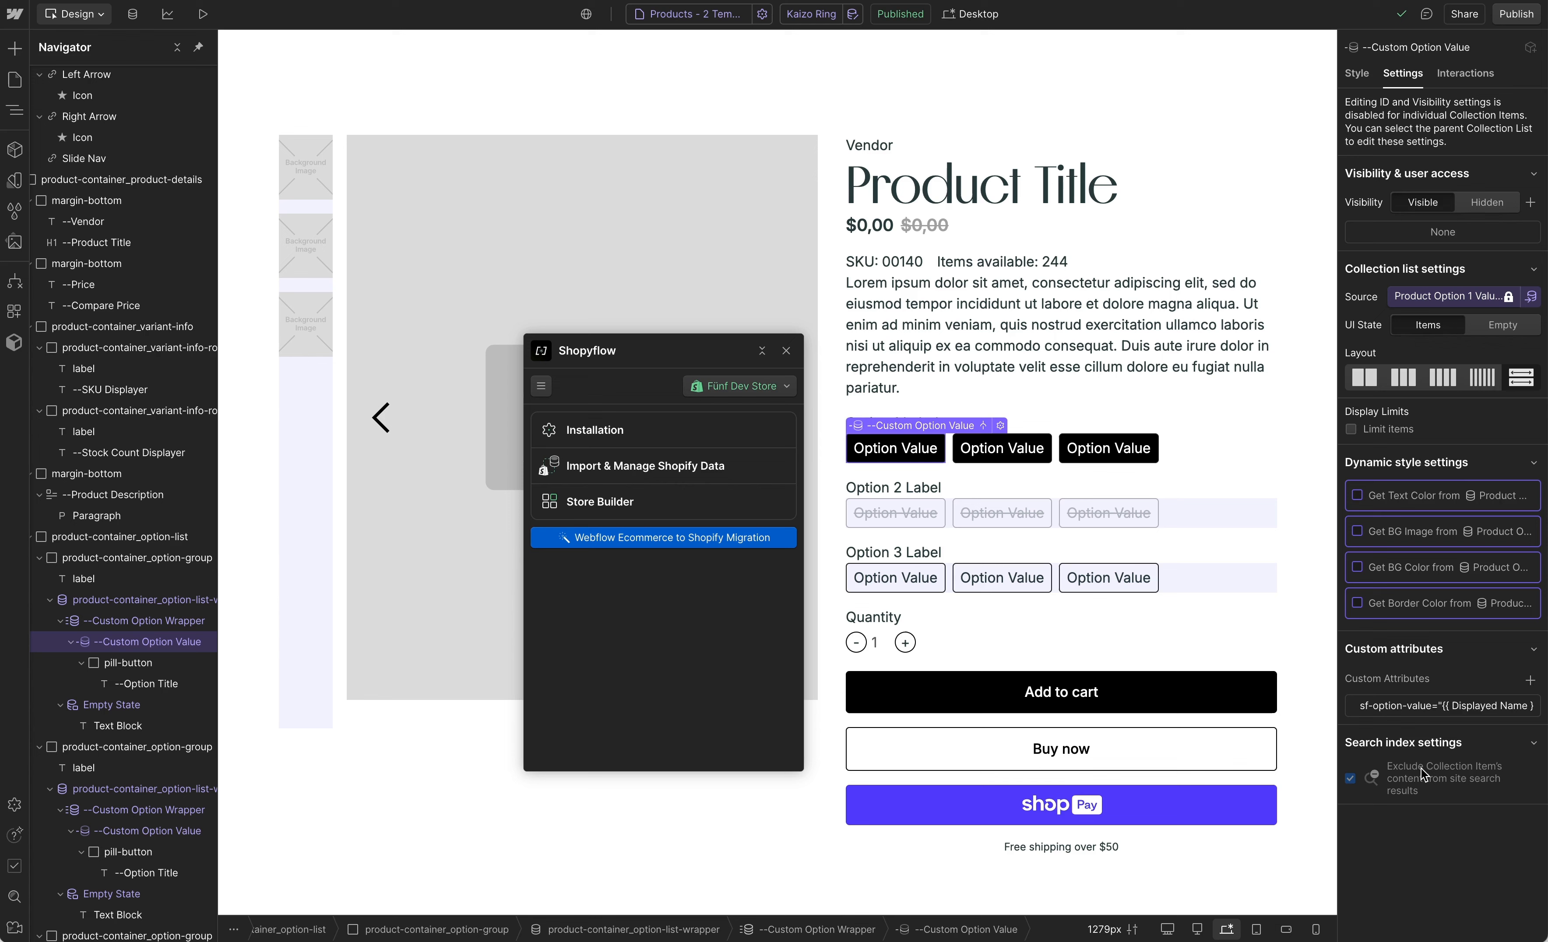
Connect the text of the first option's Option Title to the Displayed Name field
left_click(143, 682)
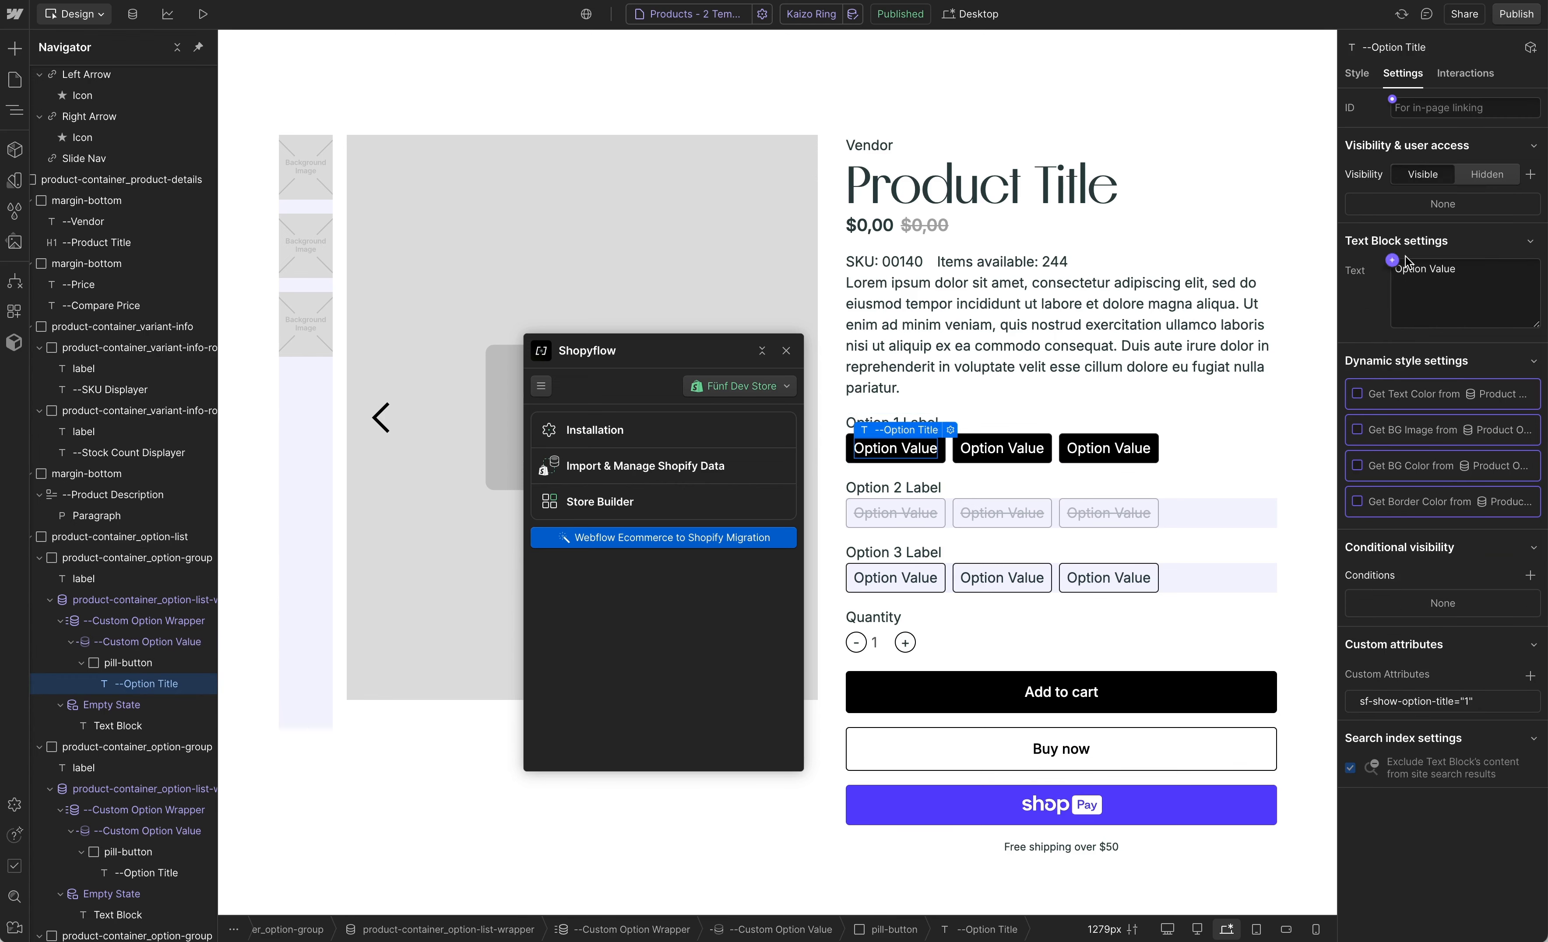
left_click(1393, 261)
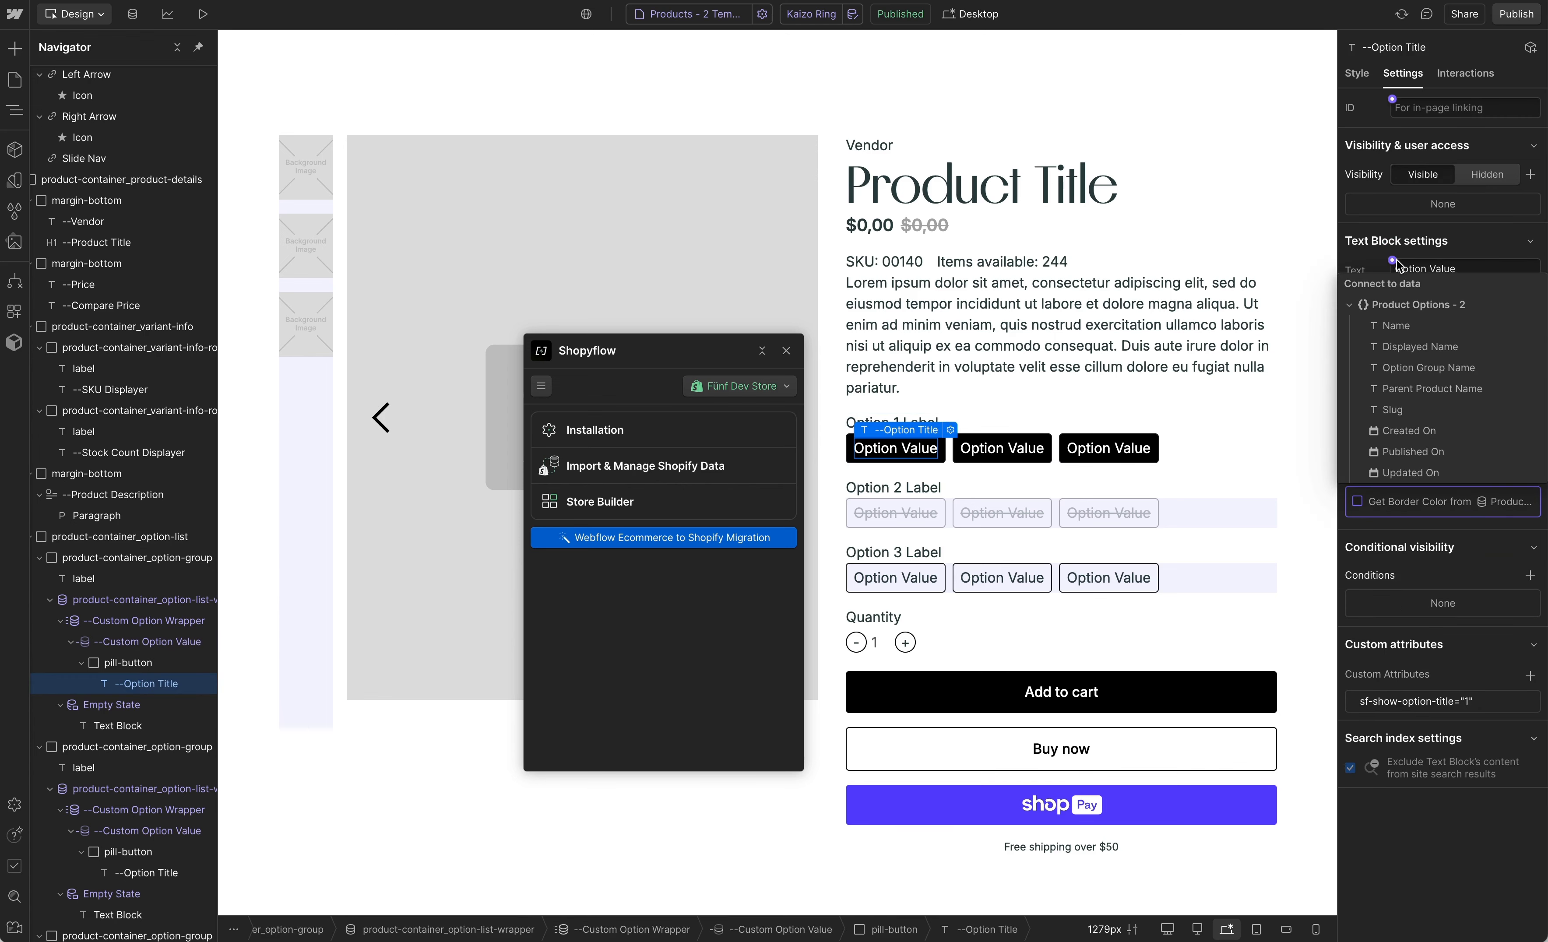
left_click(1438, 346)
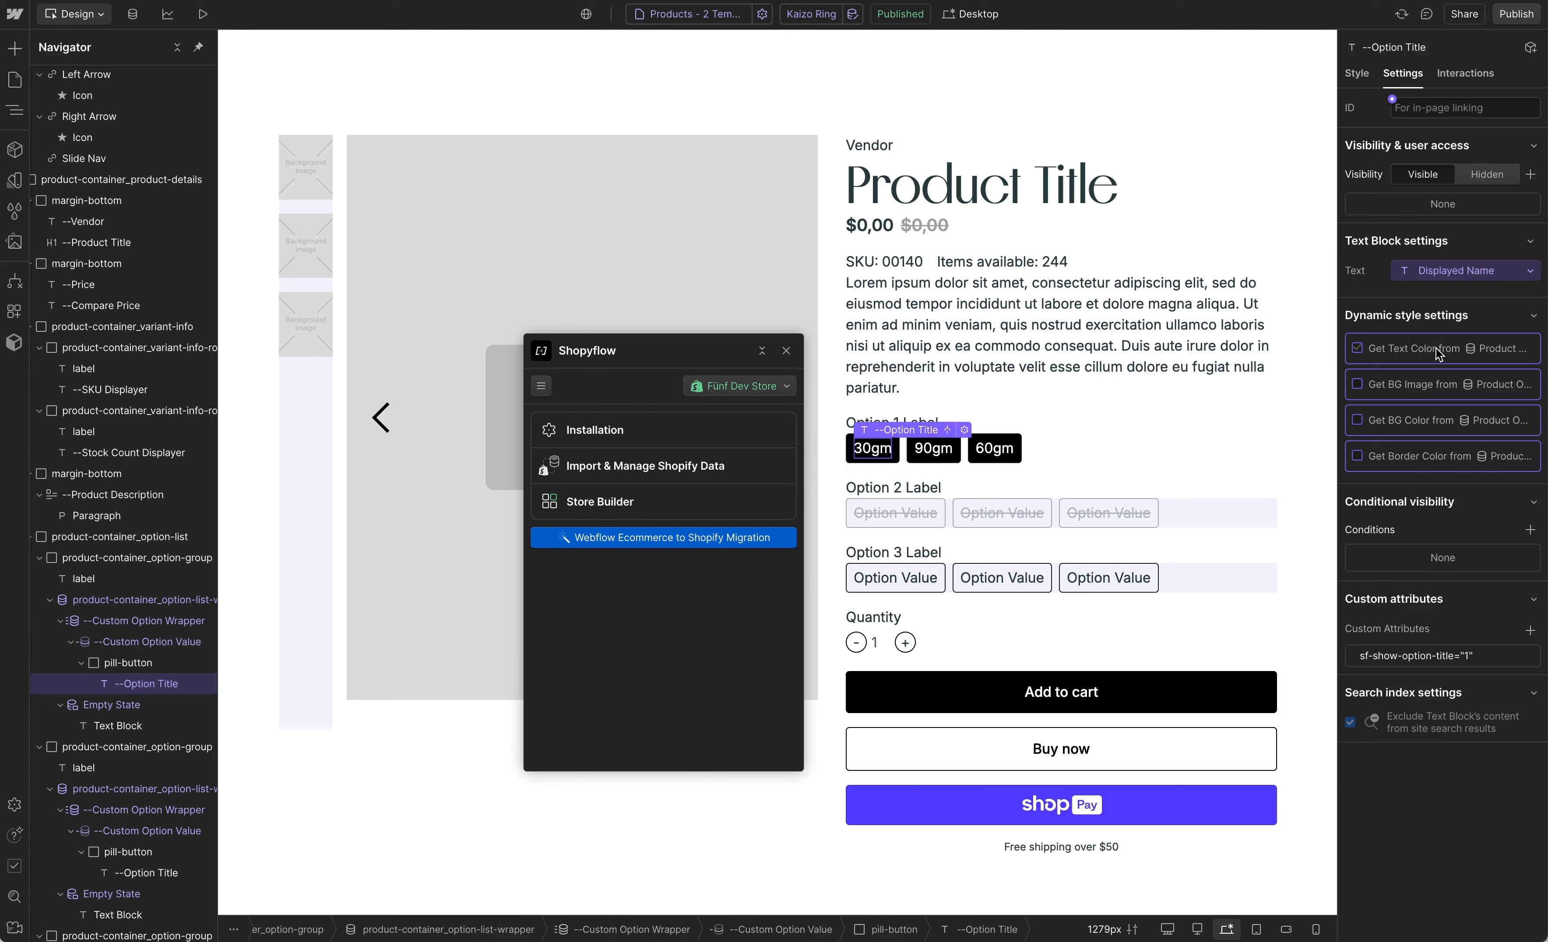
Connect the text of the first option's label to the Product Option 1 Name field
left_click(1098, 425)
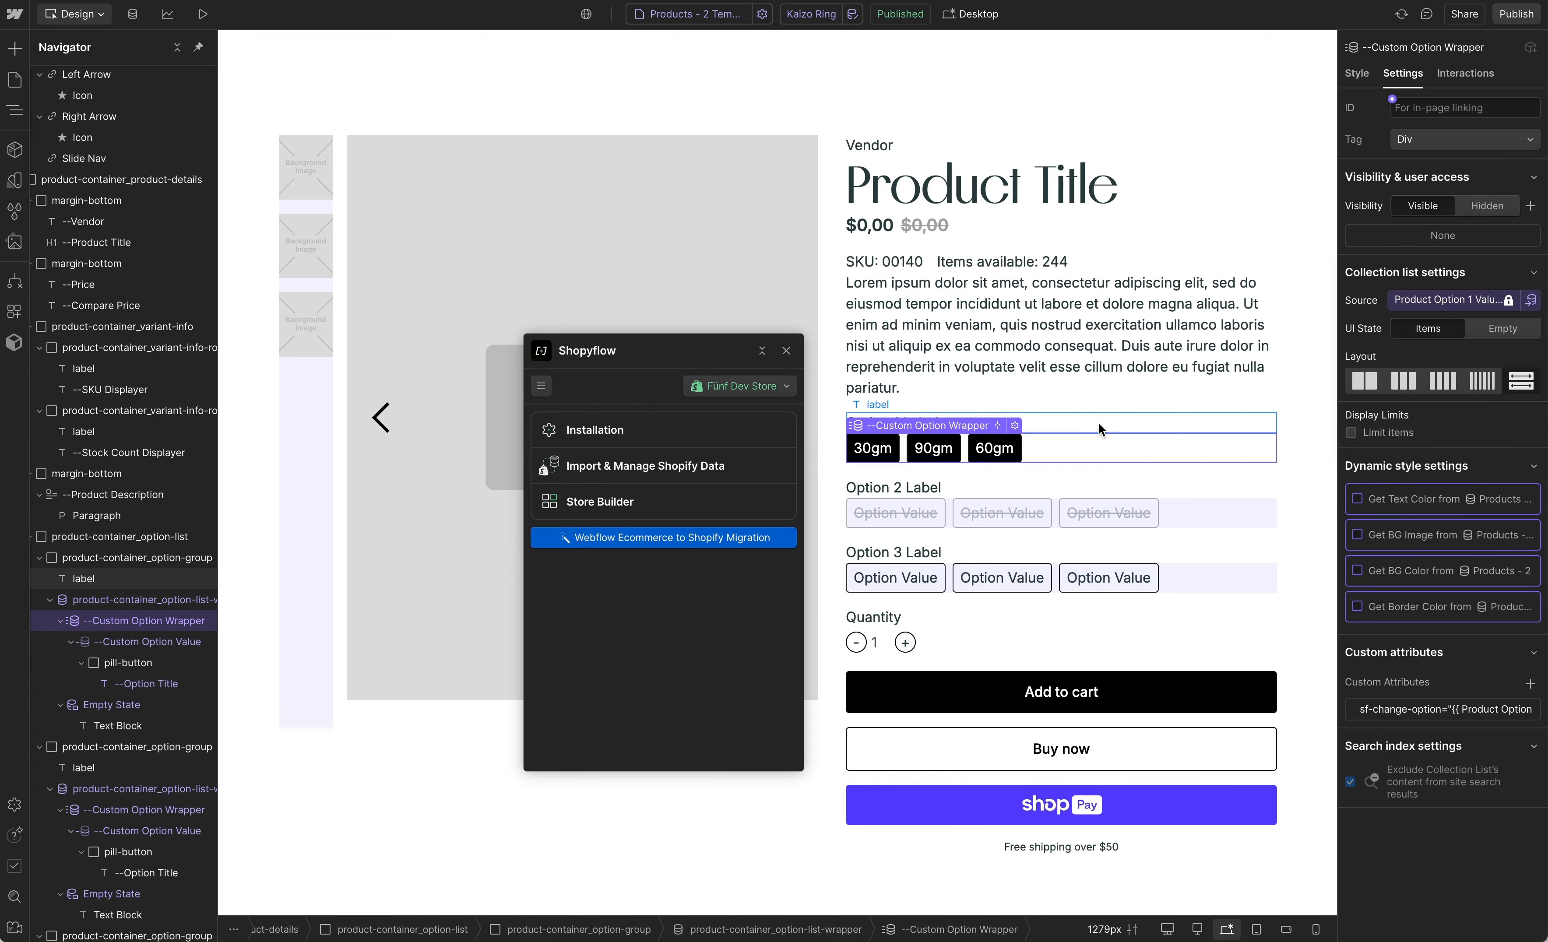
left_click(1098, 422)
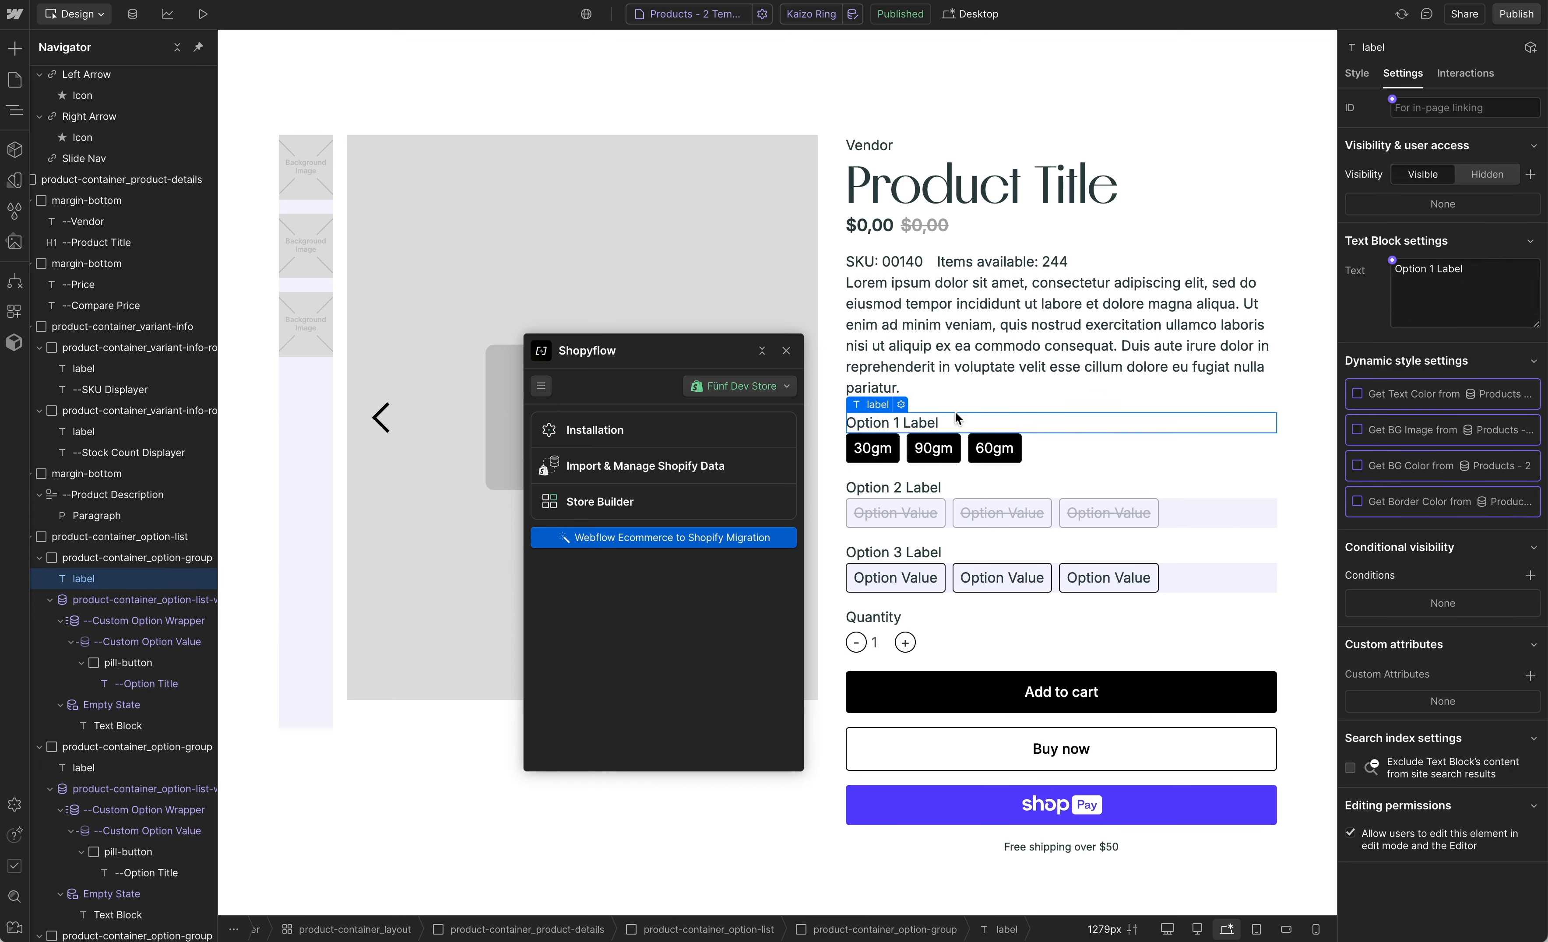
left_click(1393, 261)
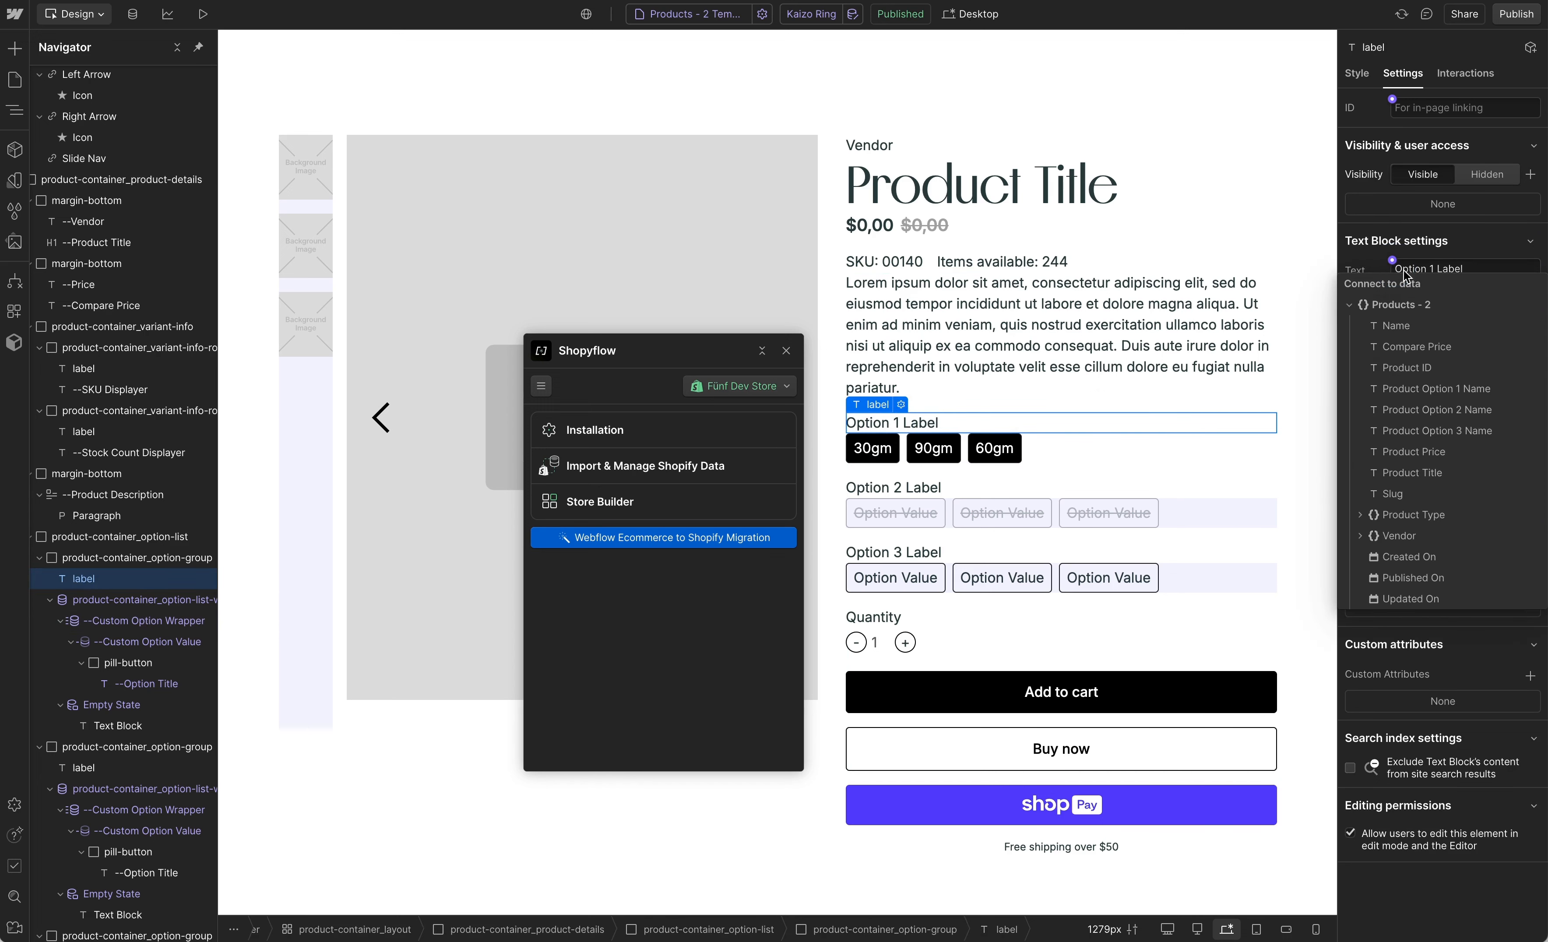
left_click(1465, 389)
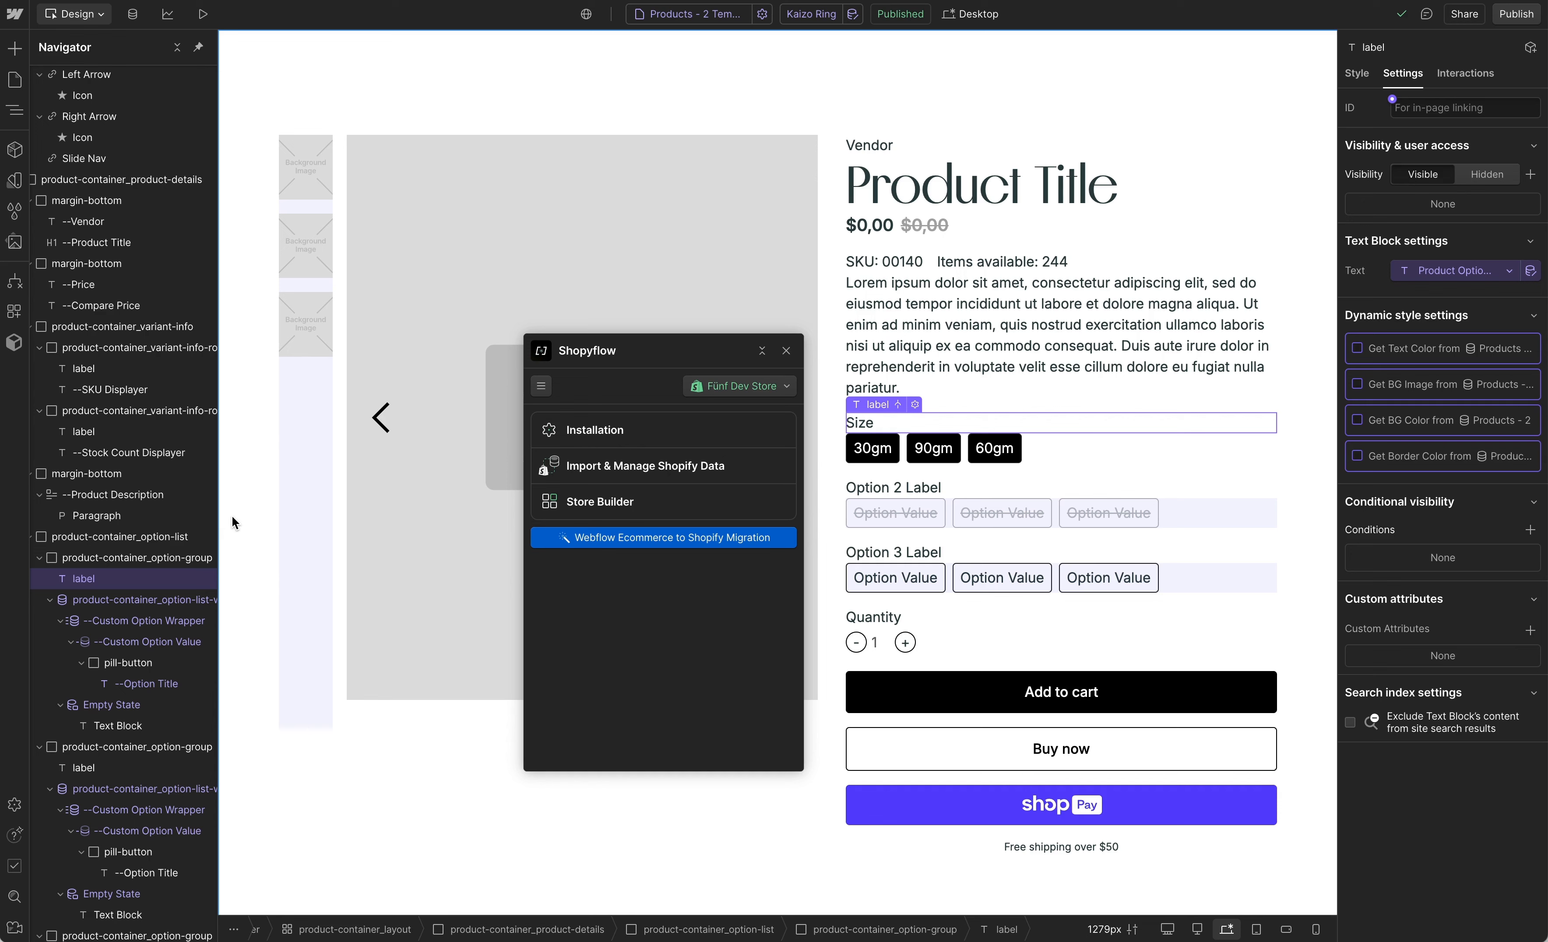
Add a conditional visibility rule to the first option group so it shows when Product Option 1 Values Is Set
left_click(176, 557)
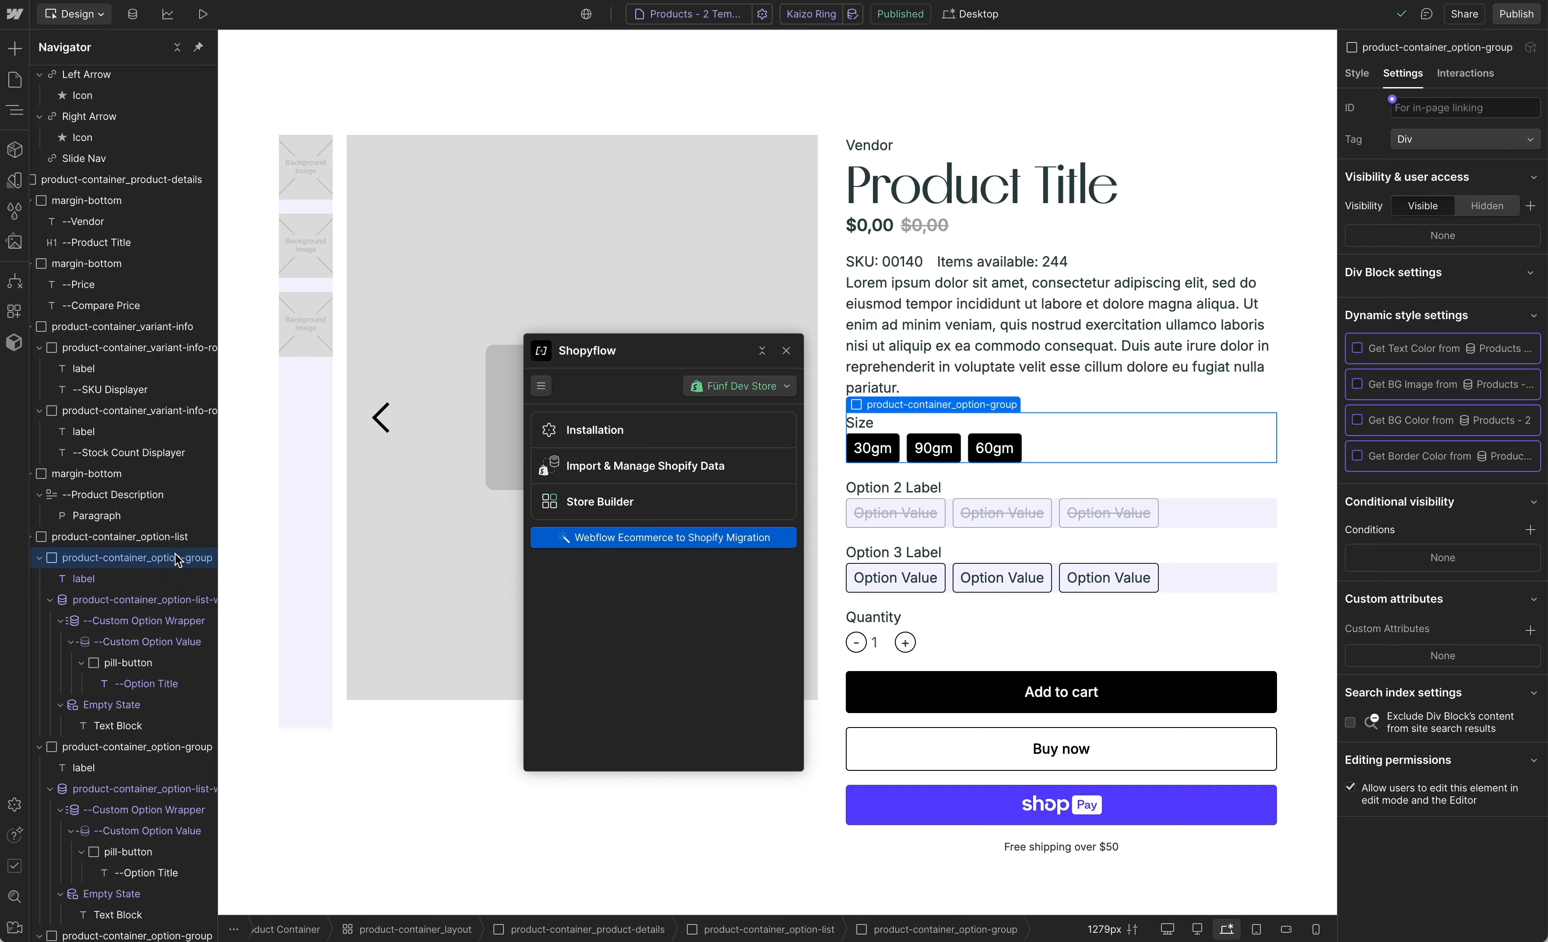
left_click(1531, 530)
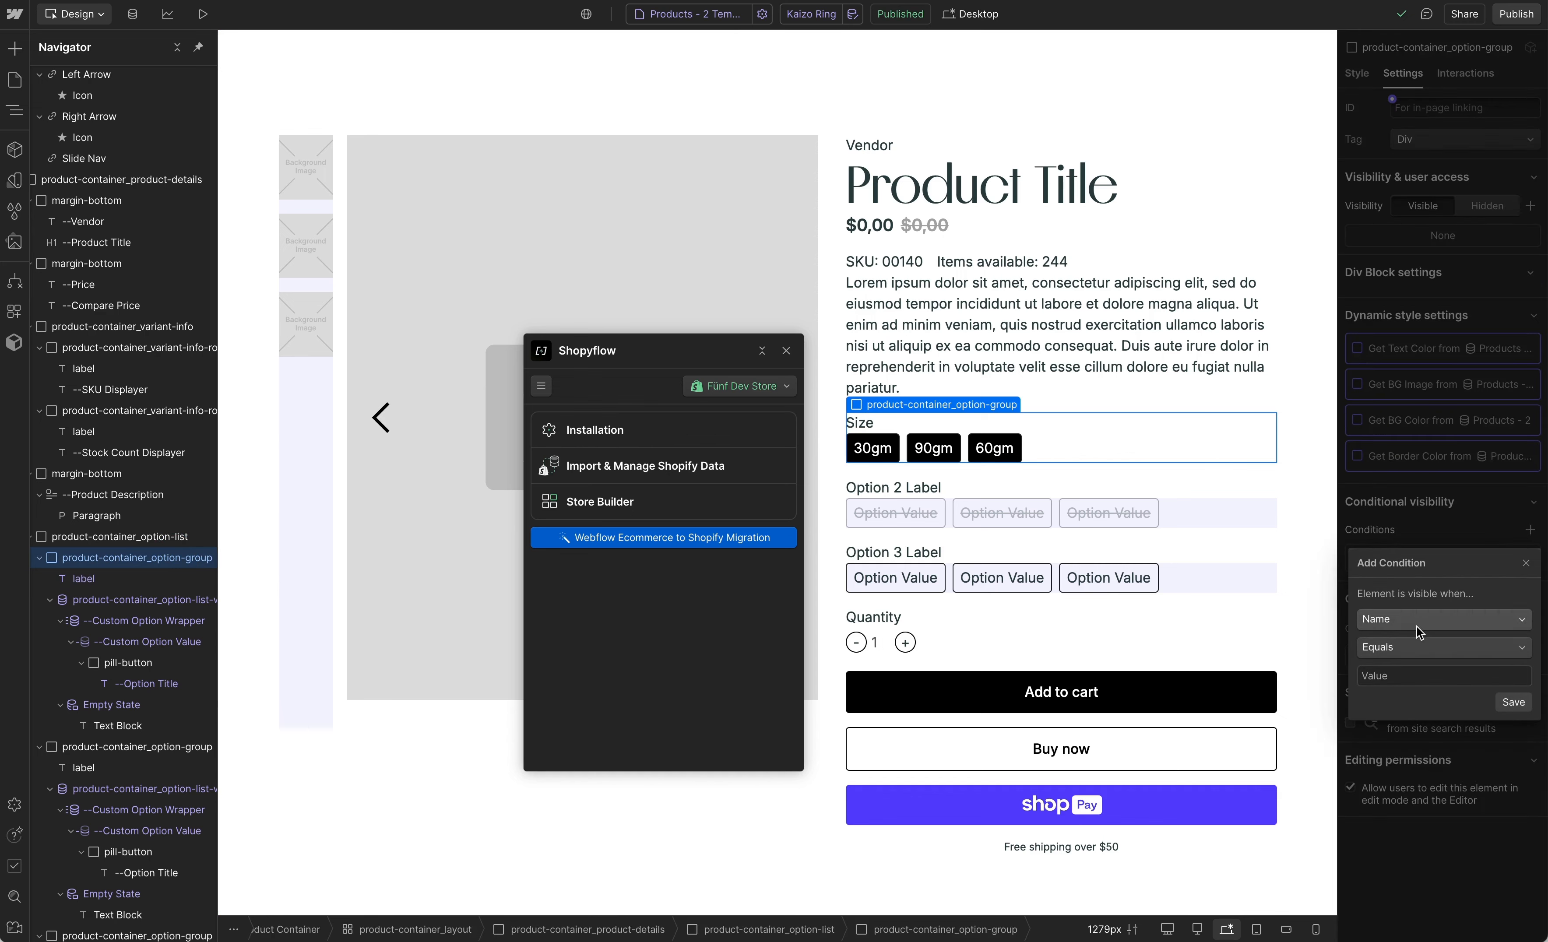
left_click(1404, 617)
scroll(1432, 749, "down", 5)
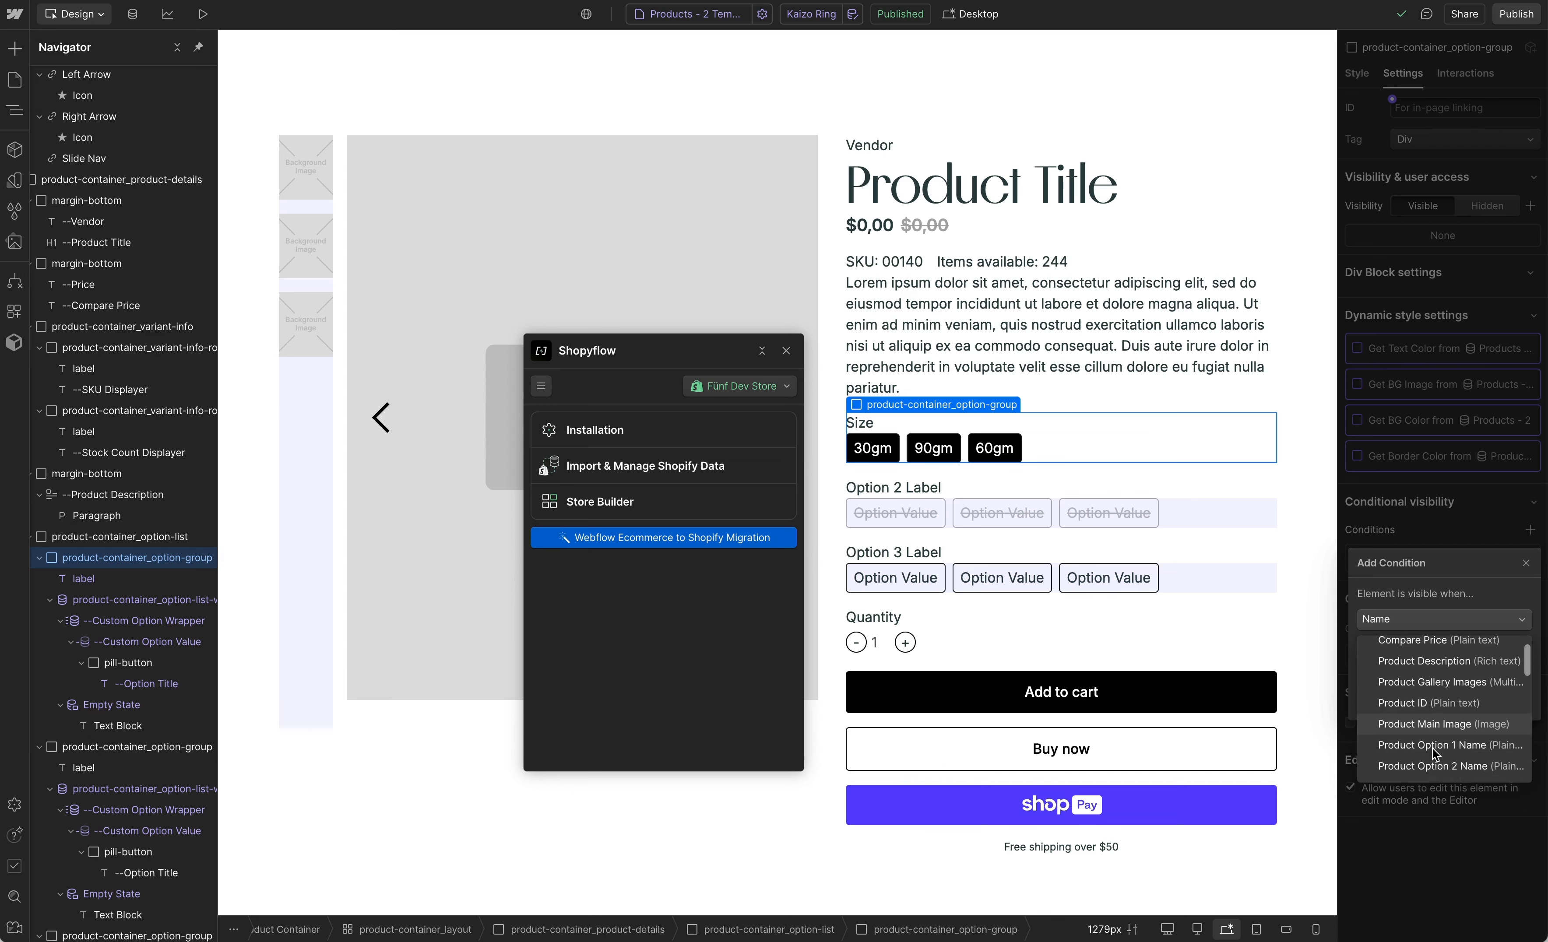
scroll(1432, 749, "down", 5)
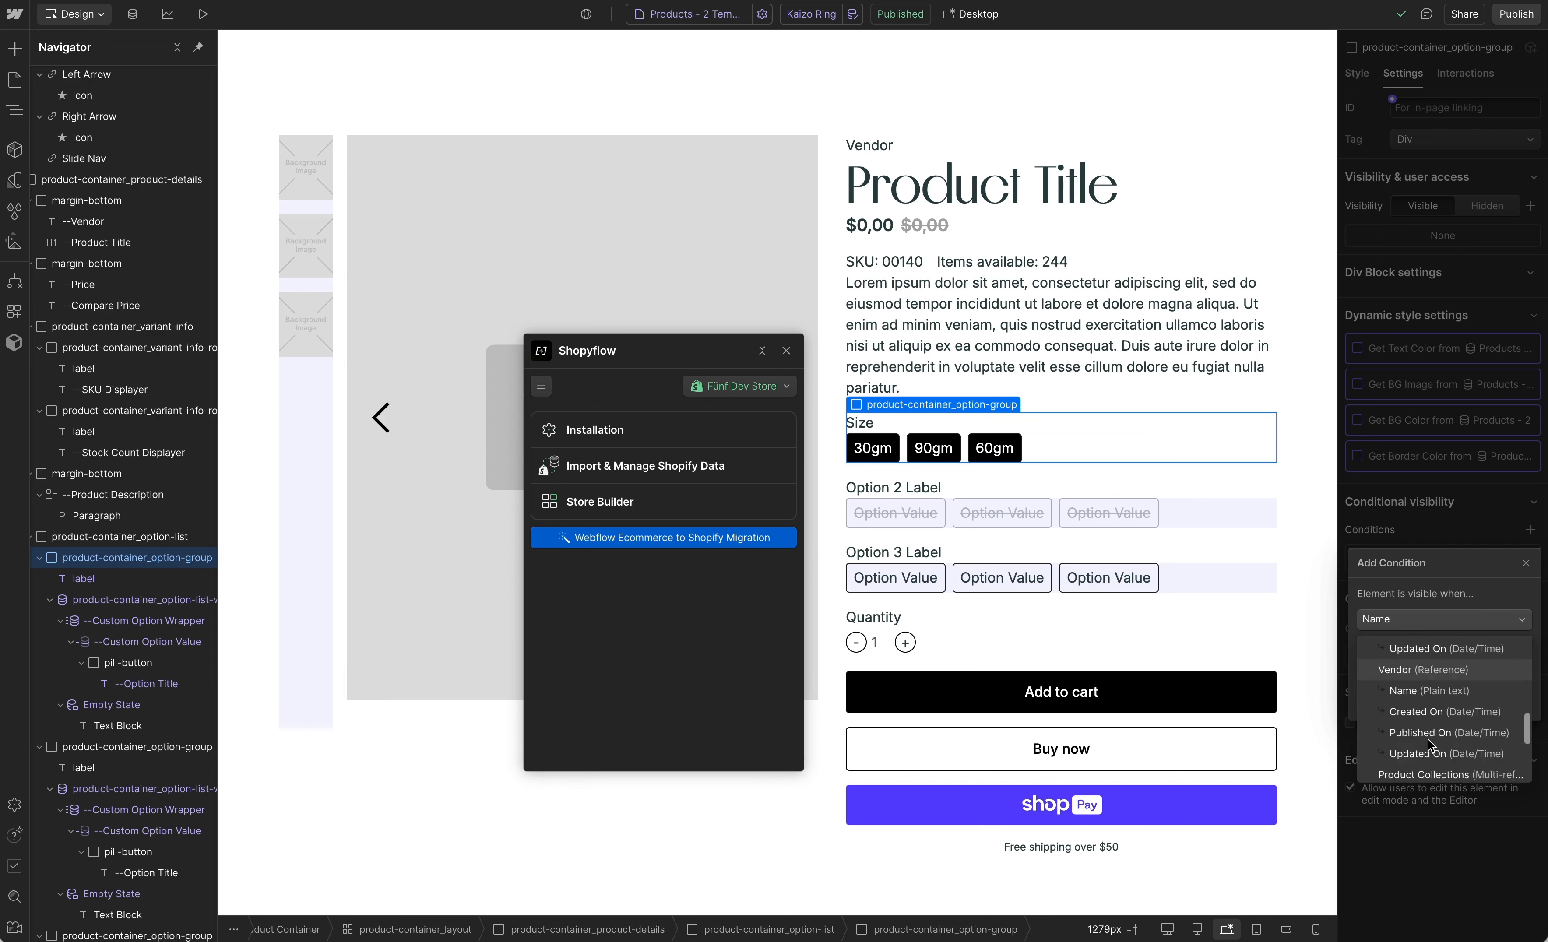
left_click(1476, 677)
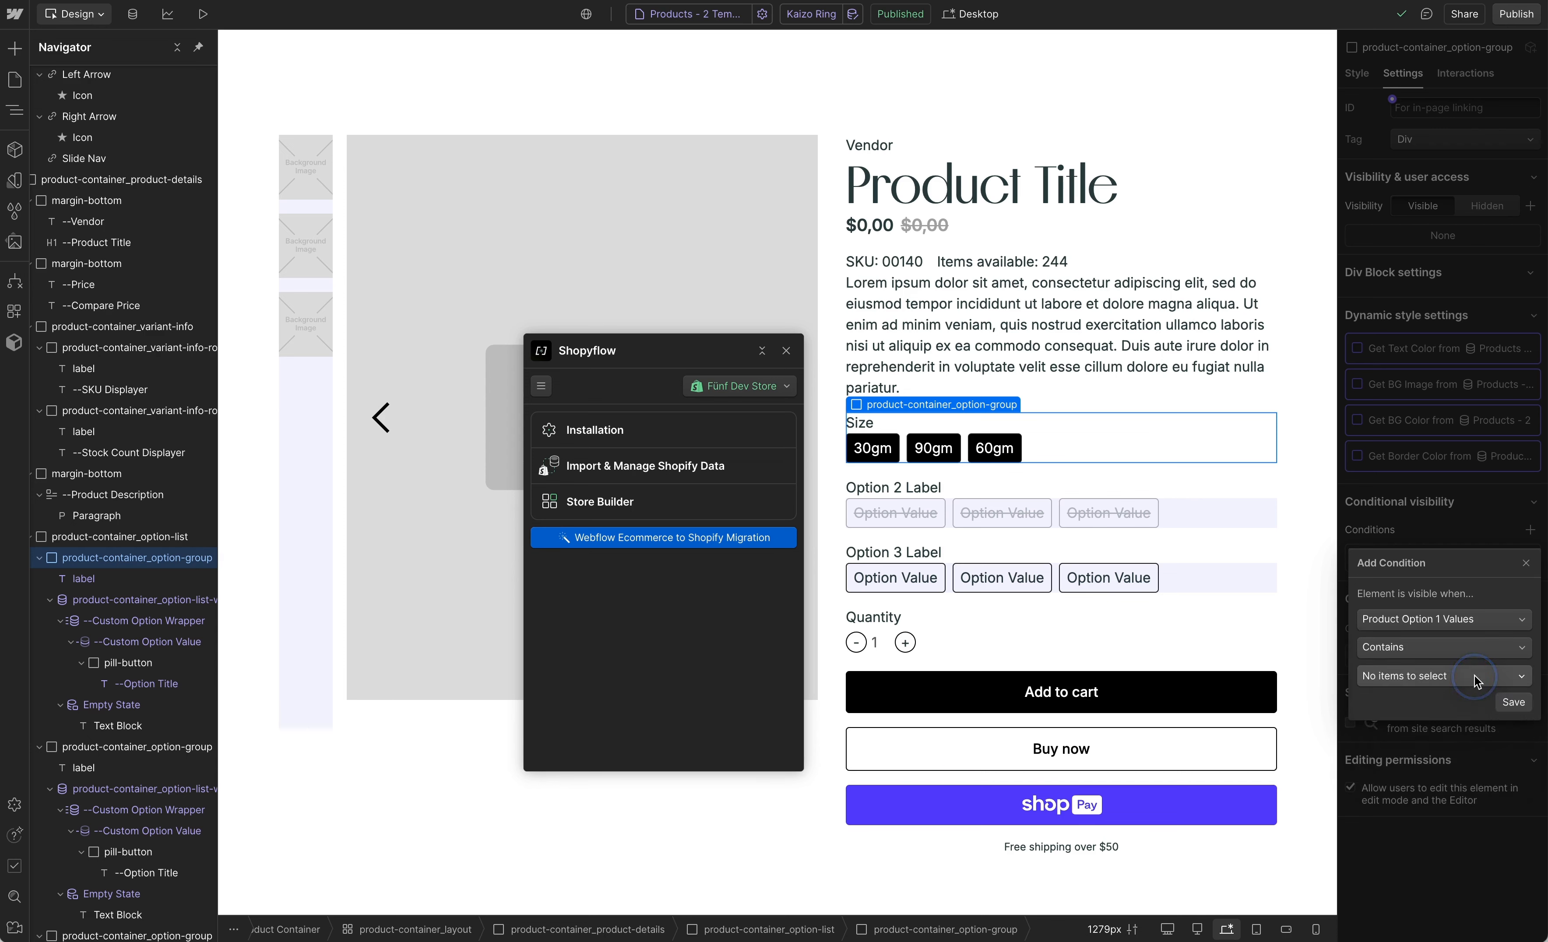
left_click(1439, 647)
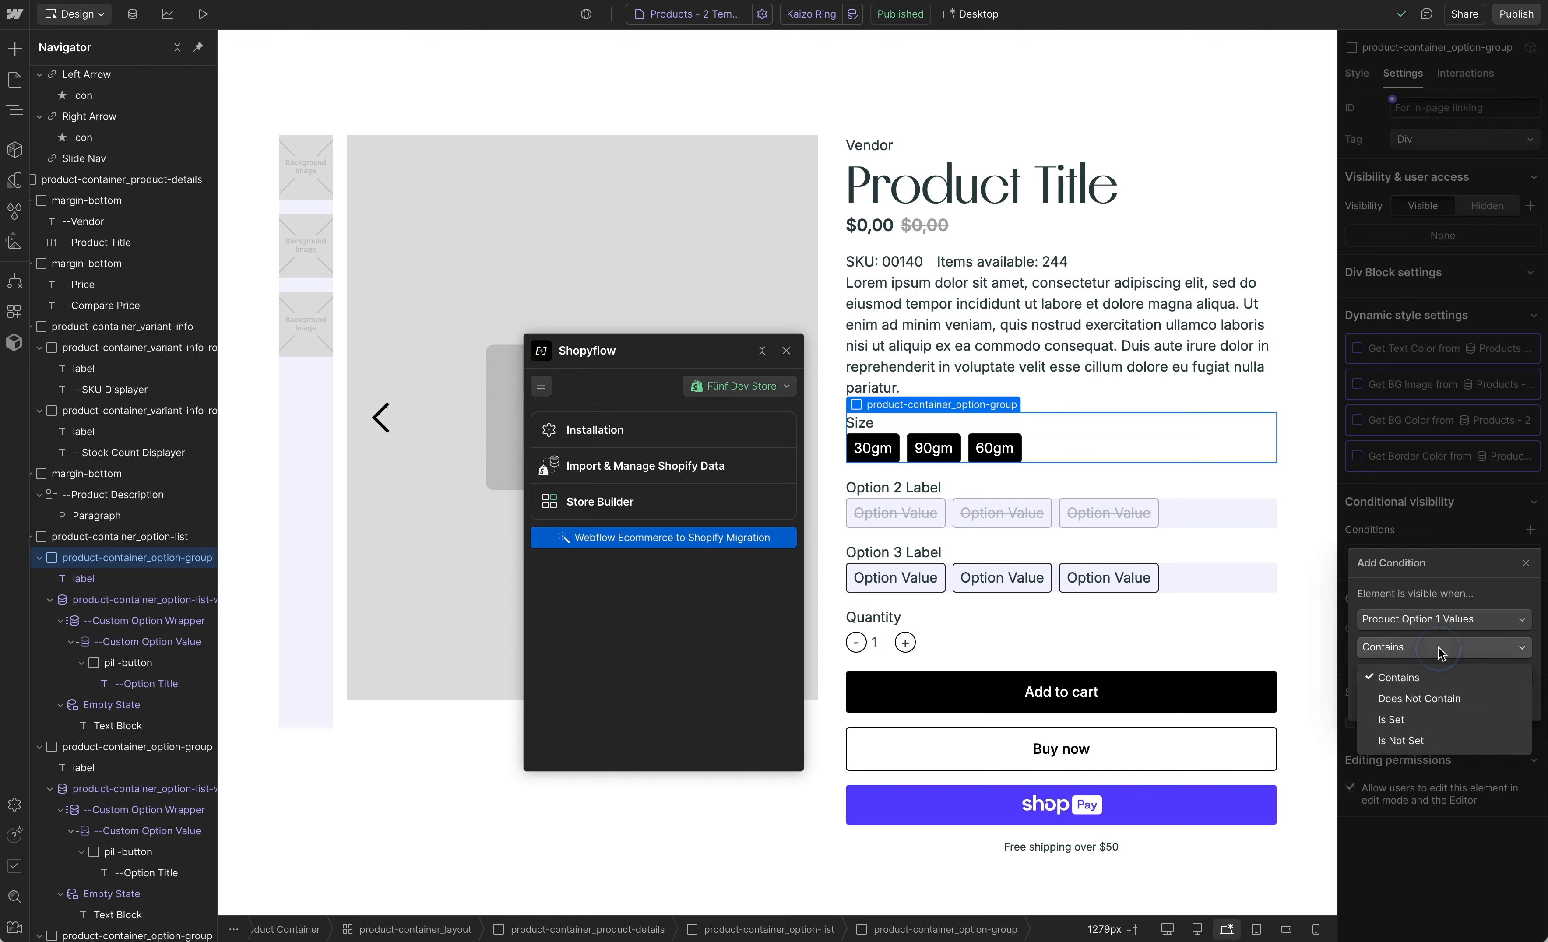
left_click(1412, 722)
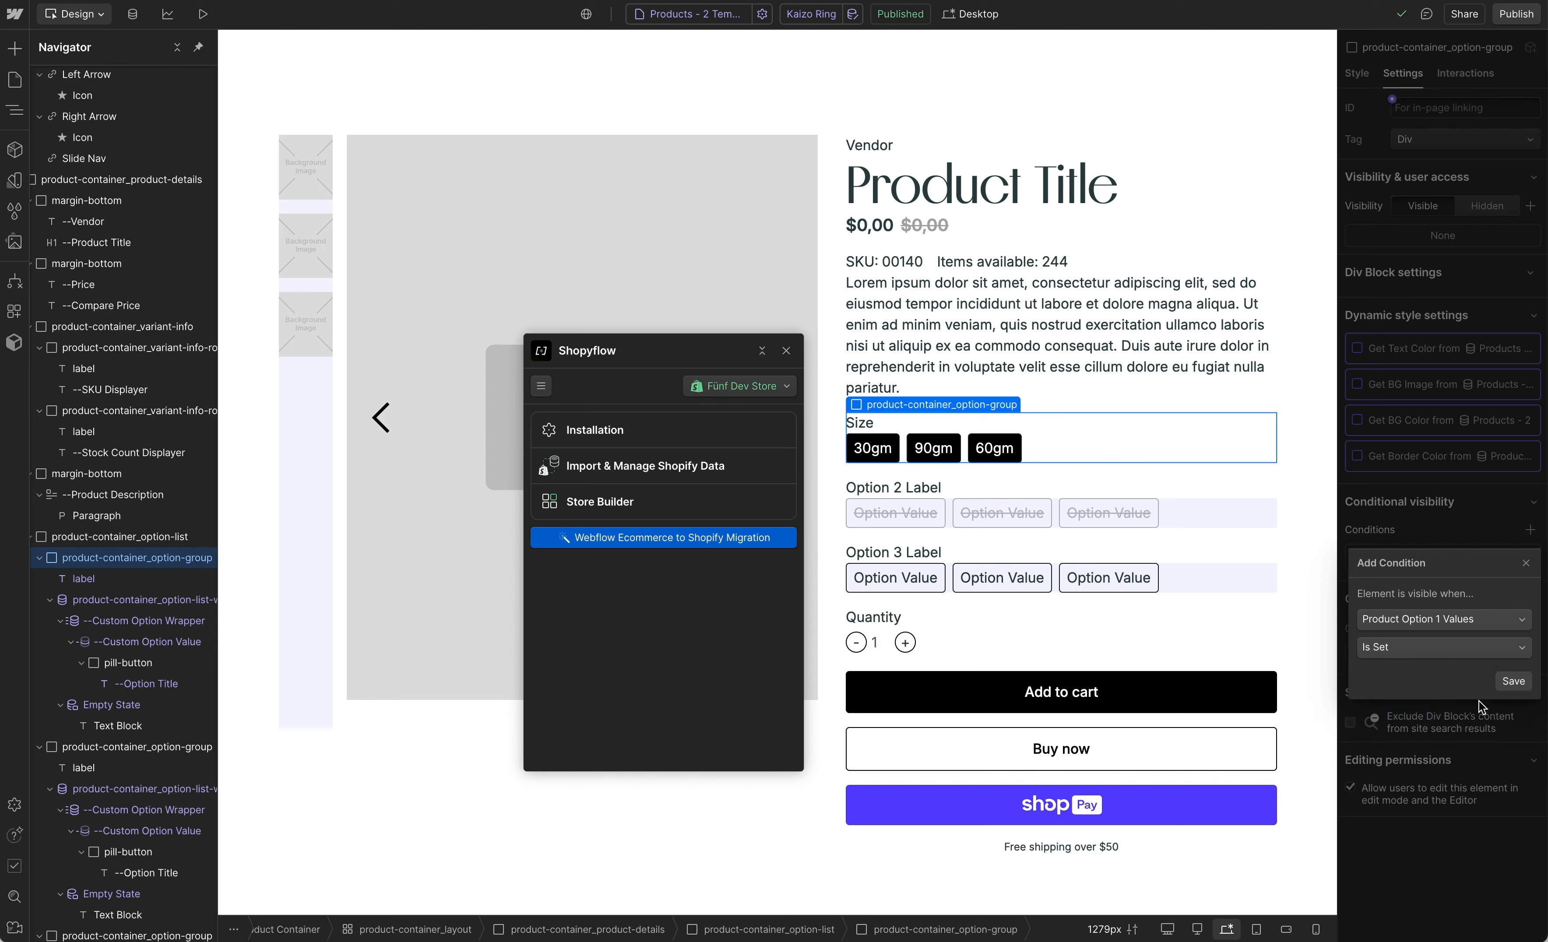
left_click(1513, 681)
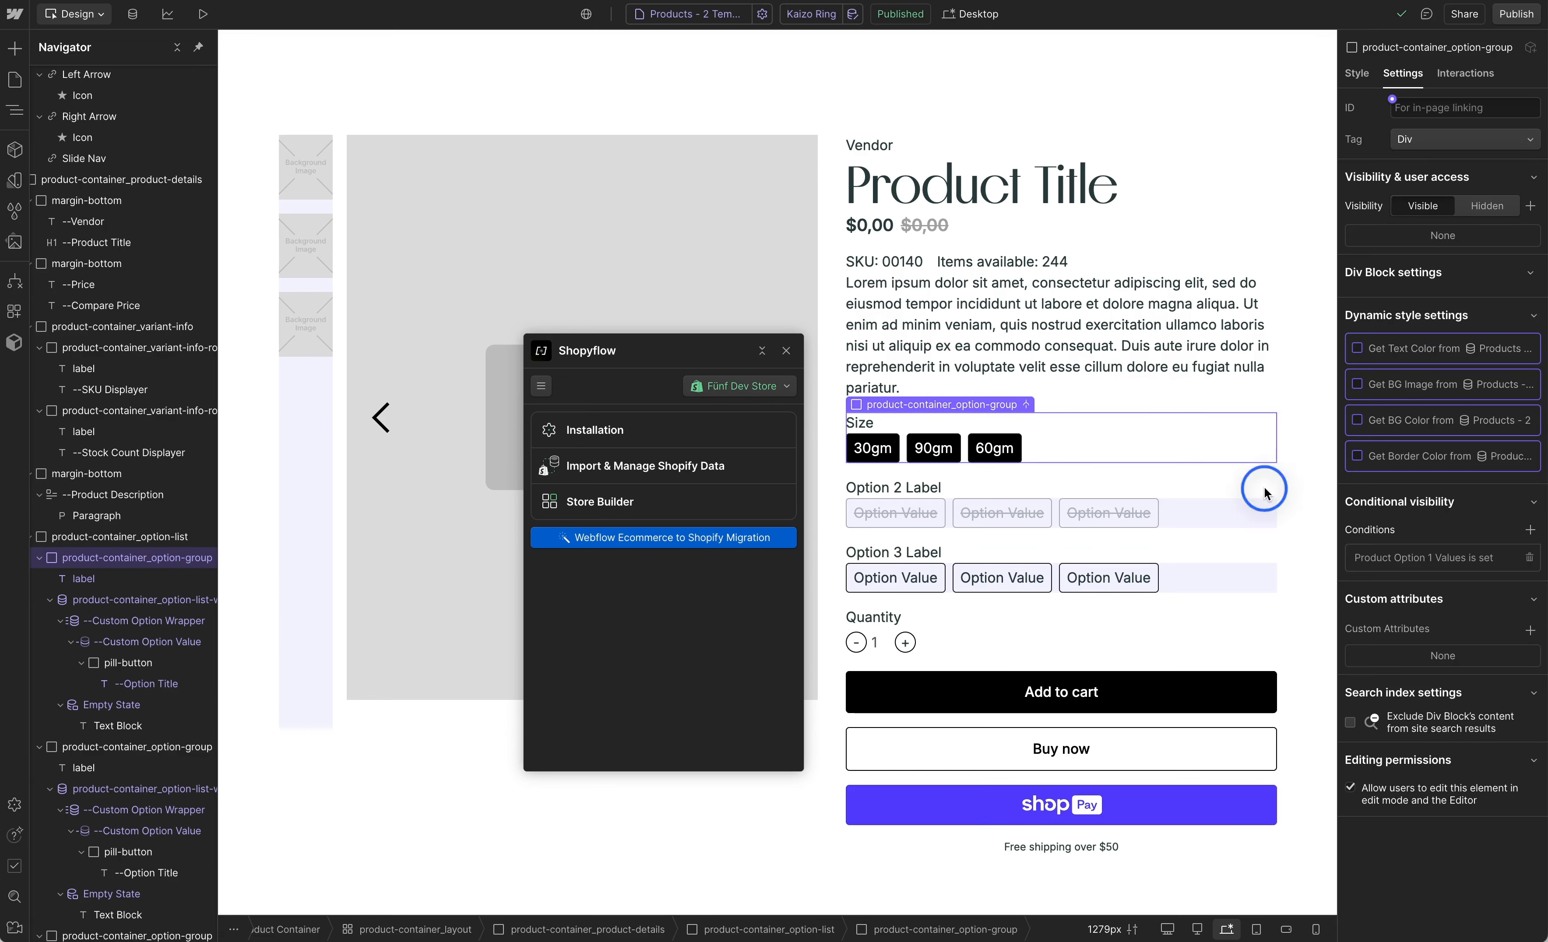
Add a conditional visibility rule to the second option group so it shows when Product Option 2 Values Is Set
left_click(40, 558)
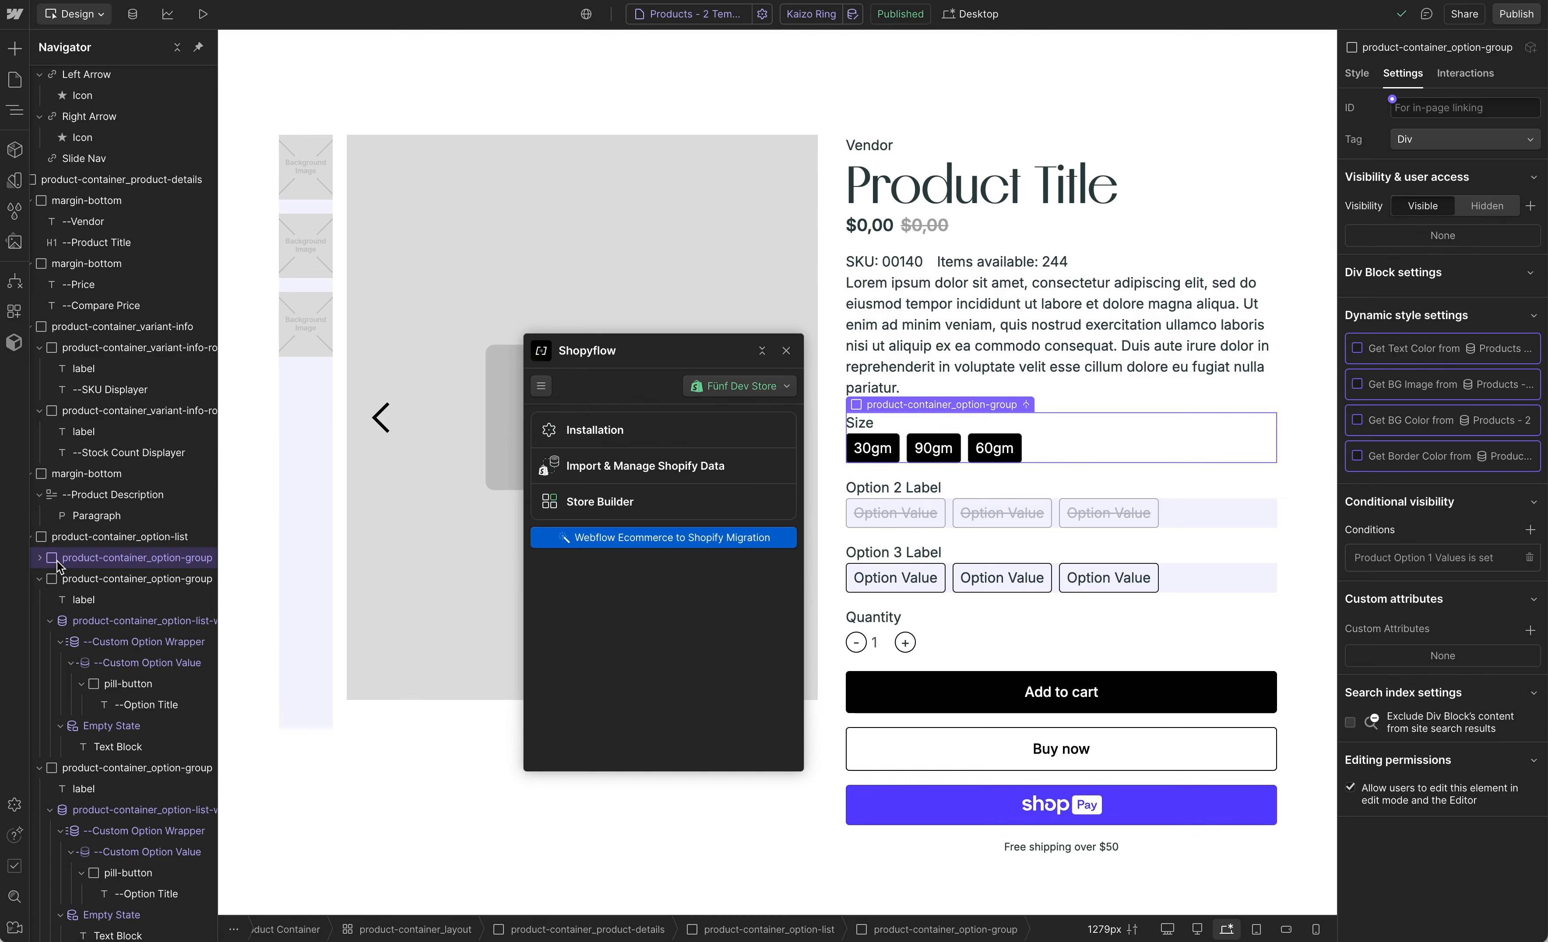
left_click(80, 579)
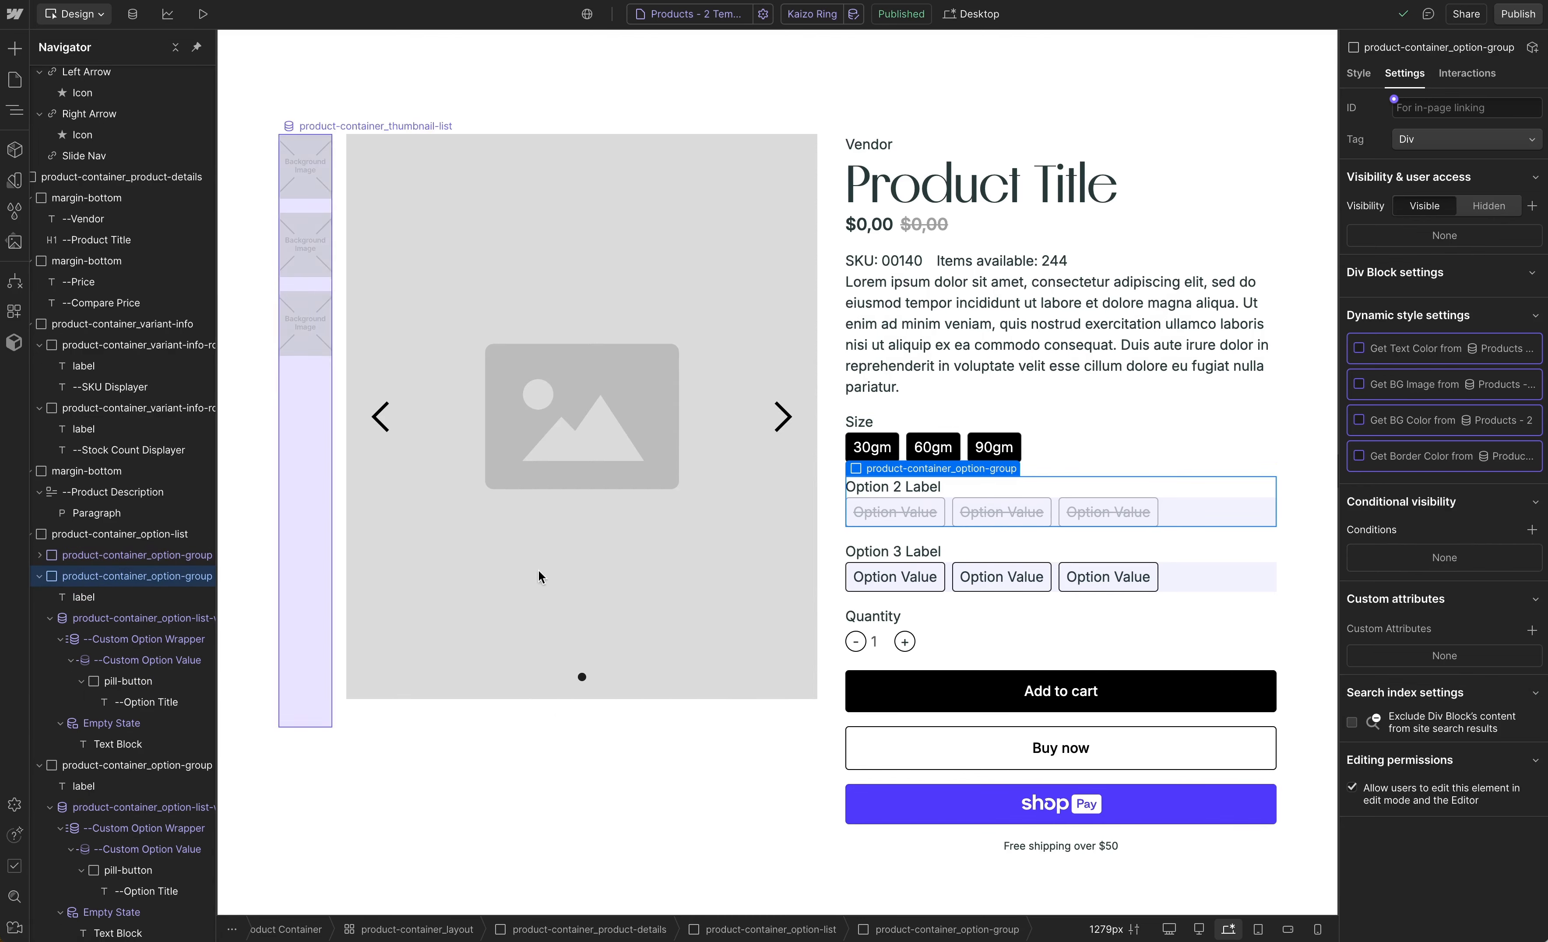
left_click(1531, 533)
left_click(1440, 619)
scroll(1459, 711, "down", 5)
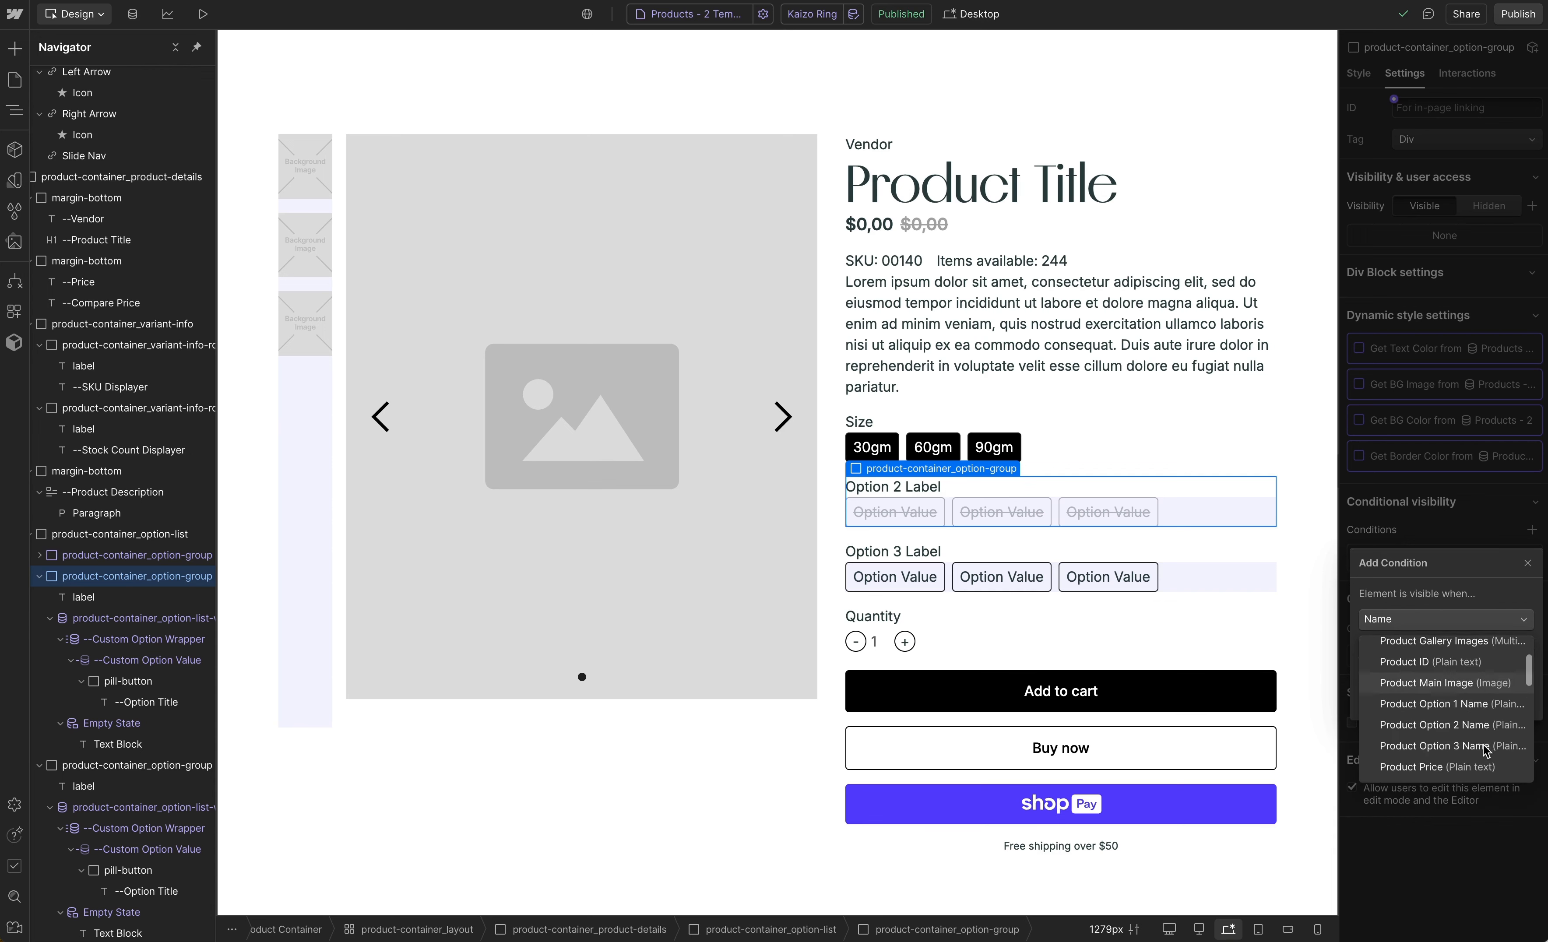
scroll(1486, 744, "down", 2)
left_click(1453, 686)
left_click(1446, 646)
left_click(1458, 714)
left_click(1514, 681)
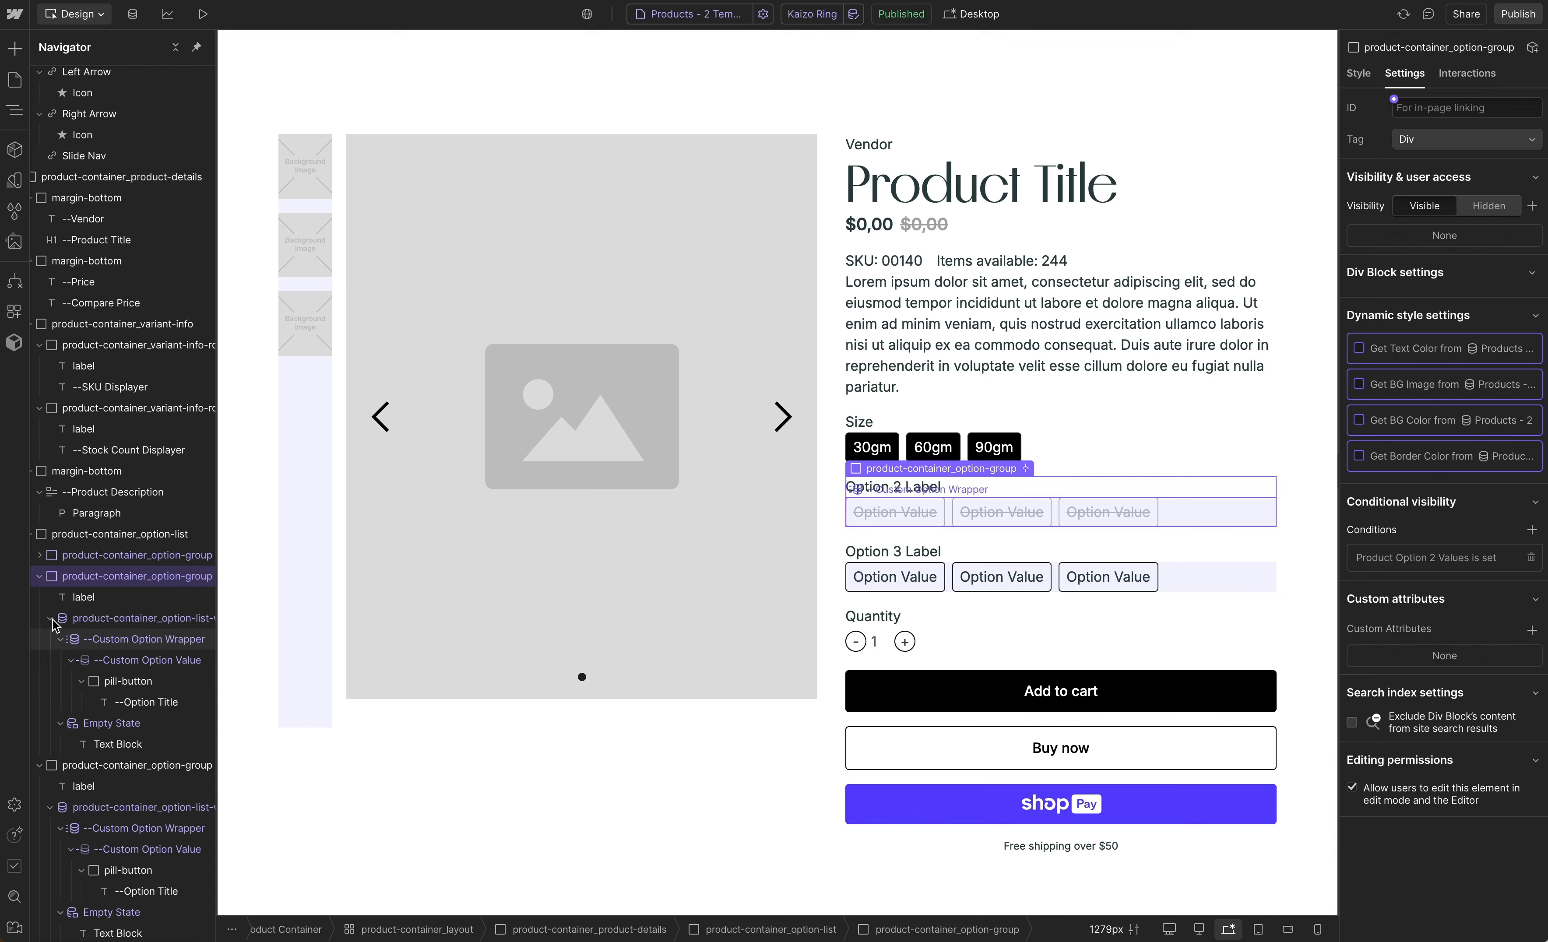
Connect the text of the second option's label to the Product Option 2 Name field
left_click(57, 596)
left_click(1394, 260)
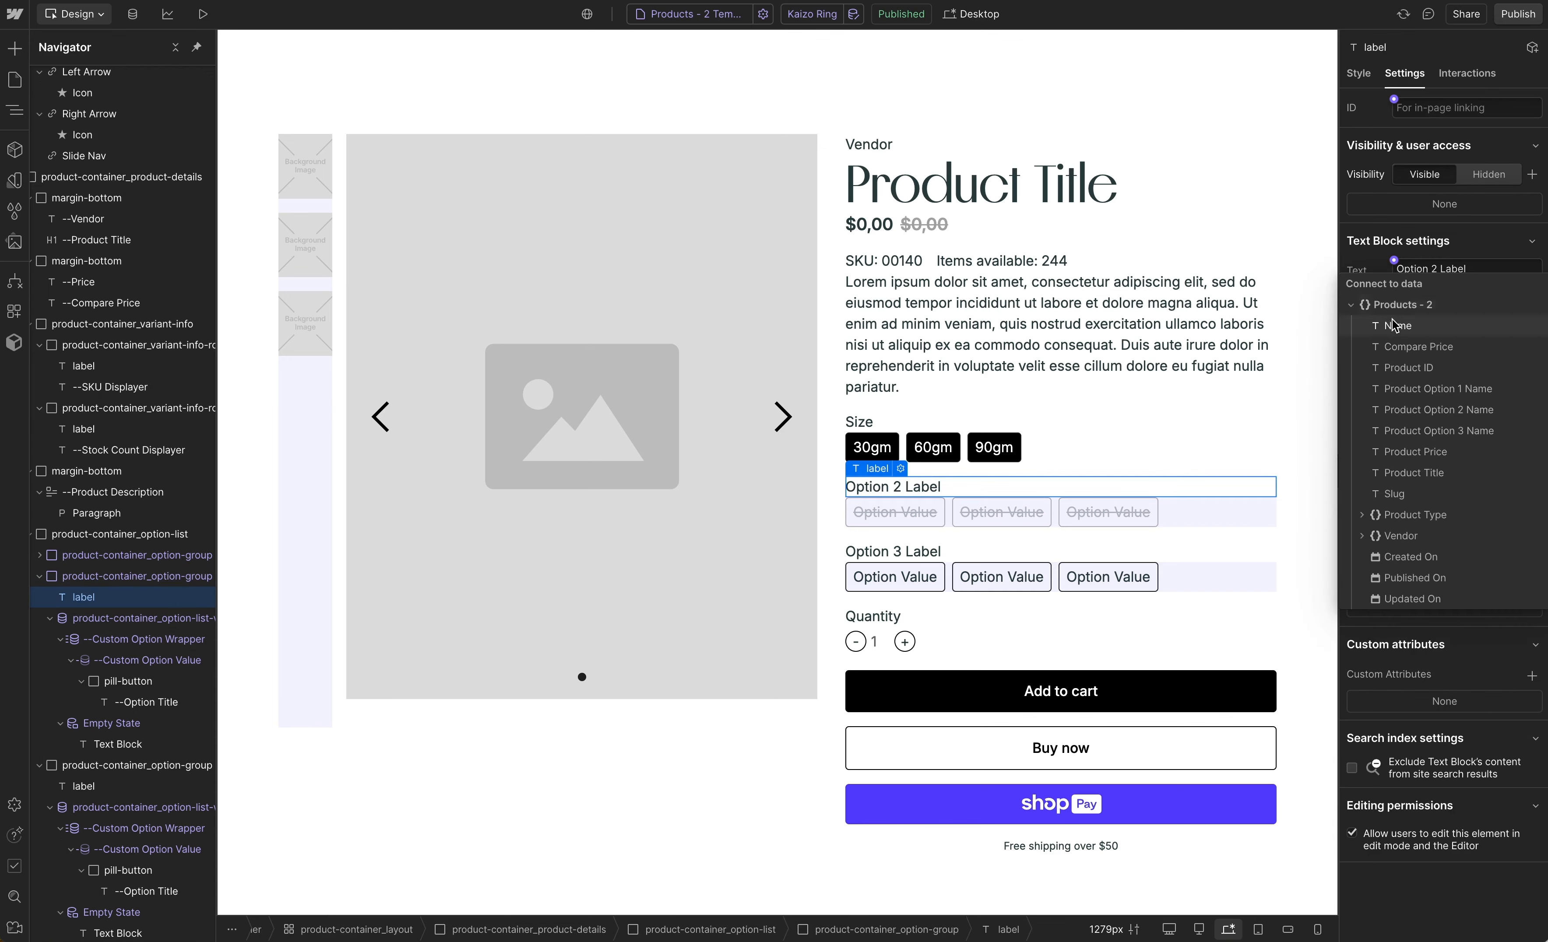
left_click(1438, 409)
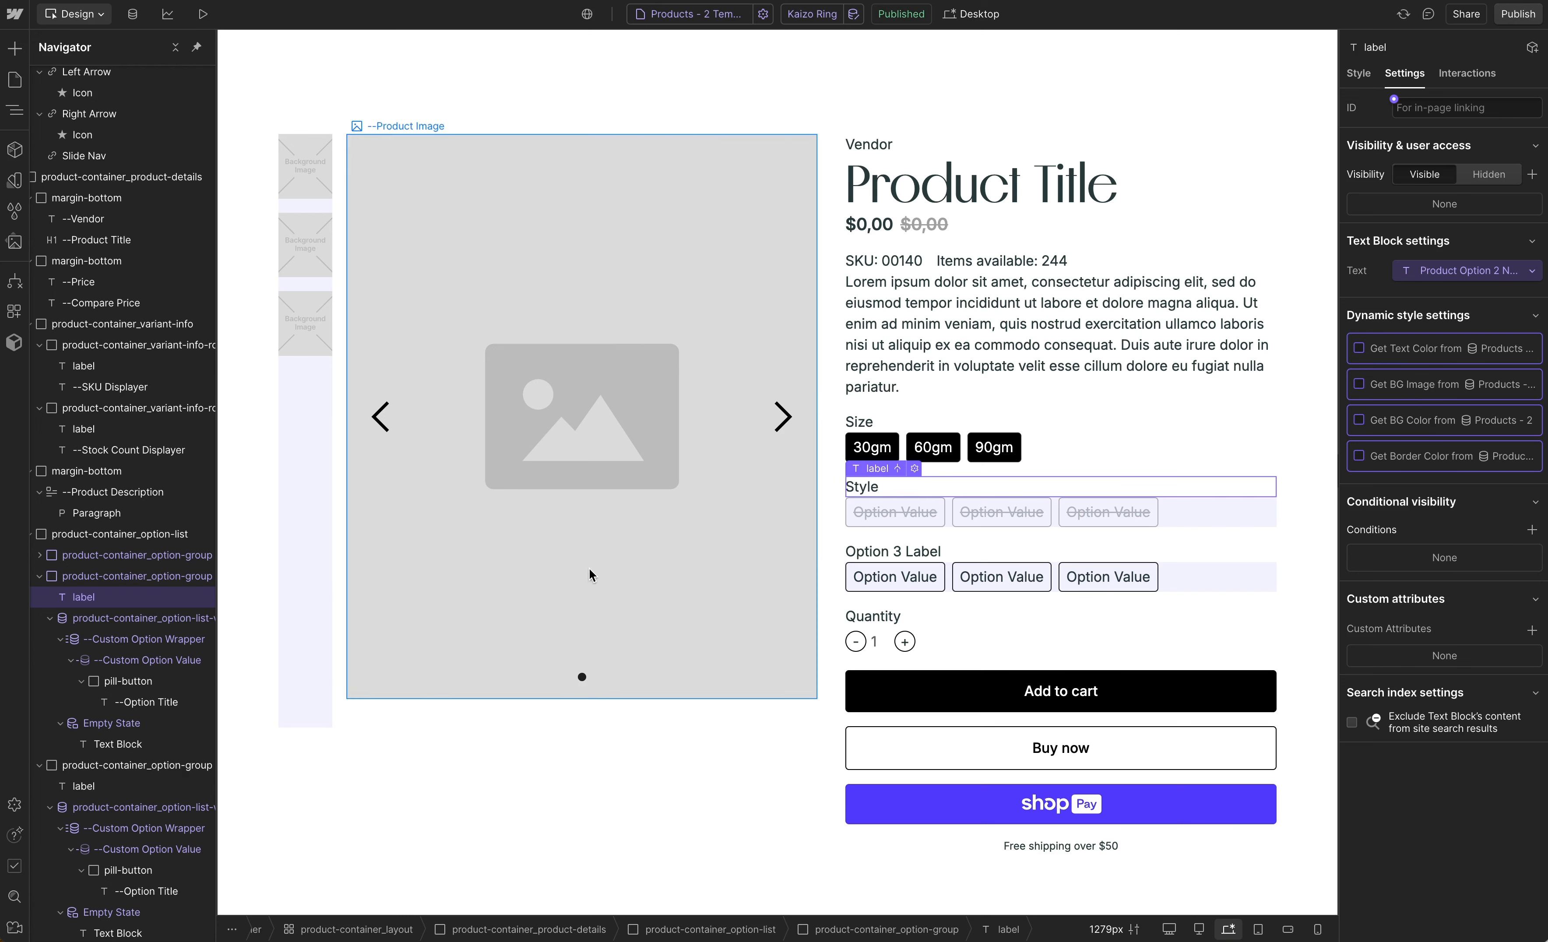
Set the source of the second option's collection list to Product Option 2 Values
left_click(156, 618)
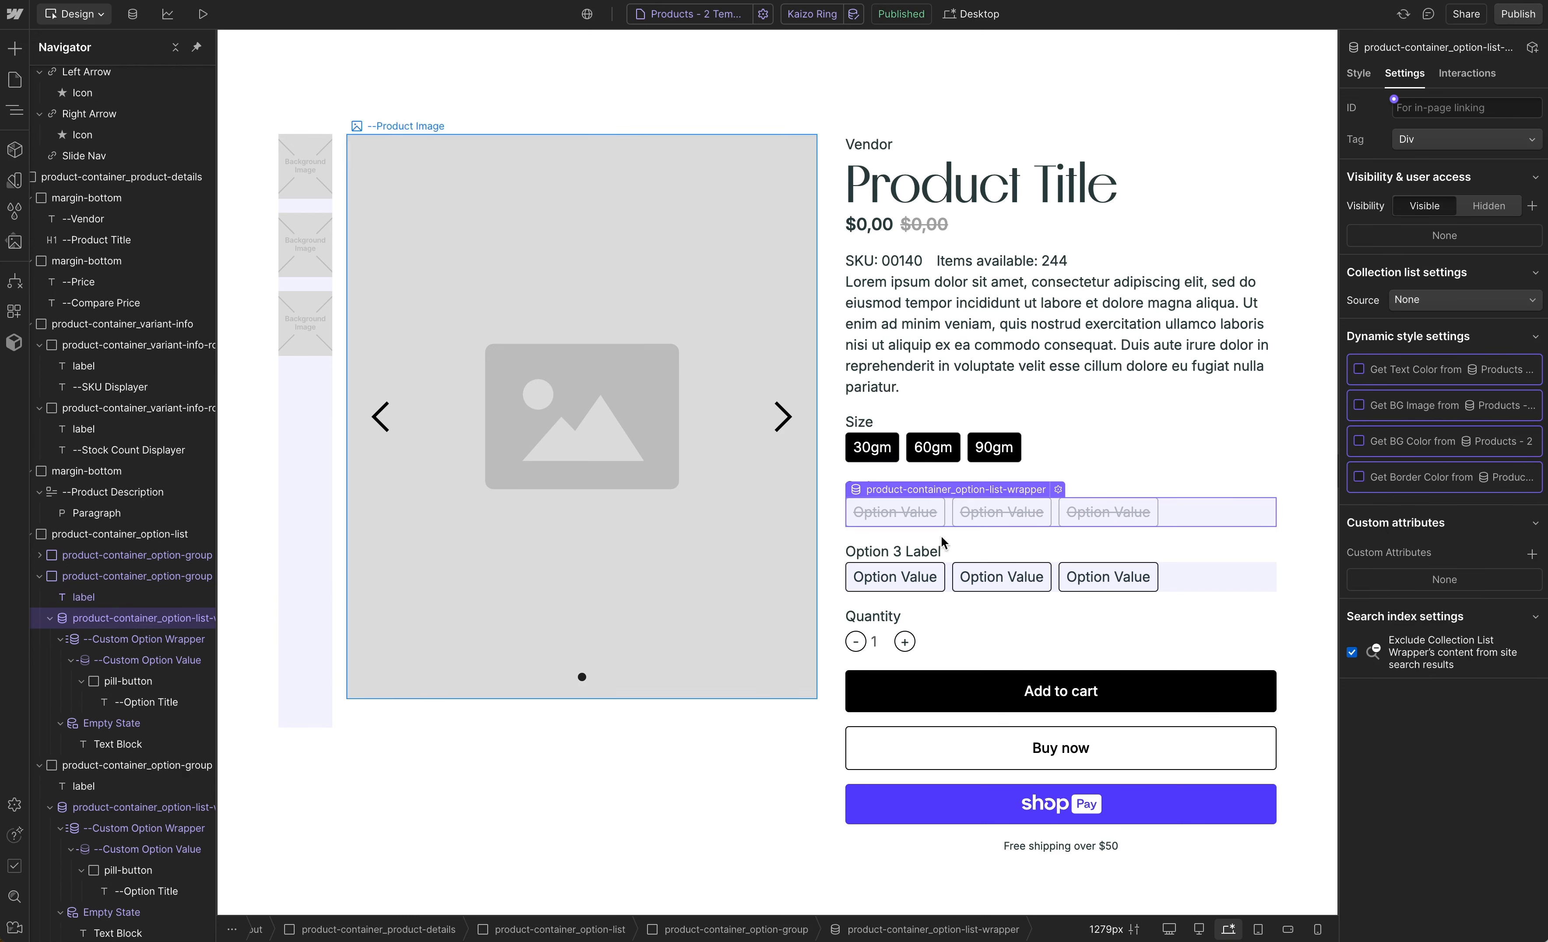
left_click(1460, 299)
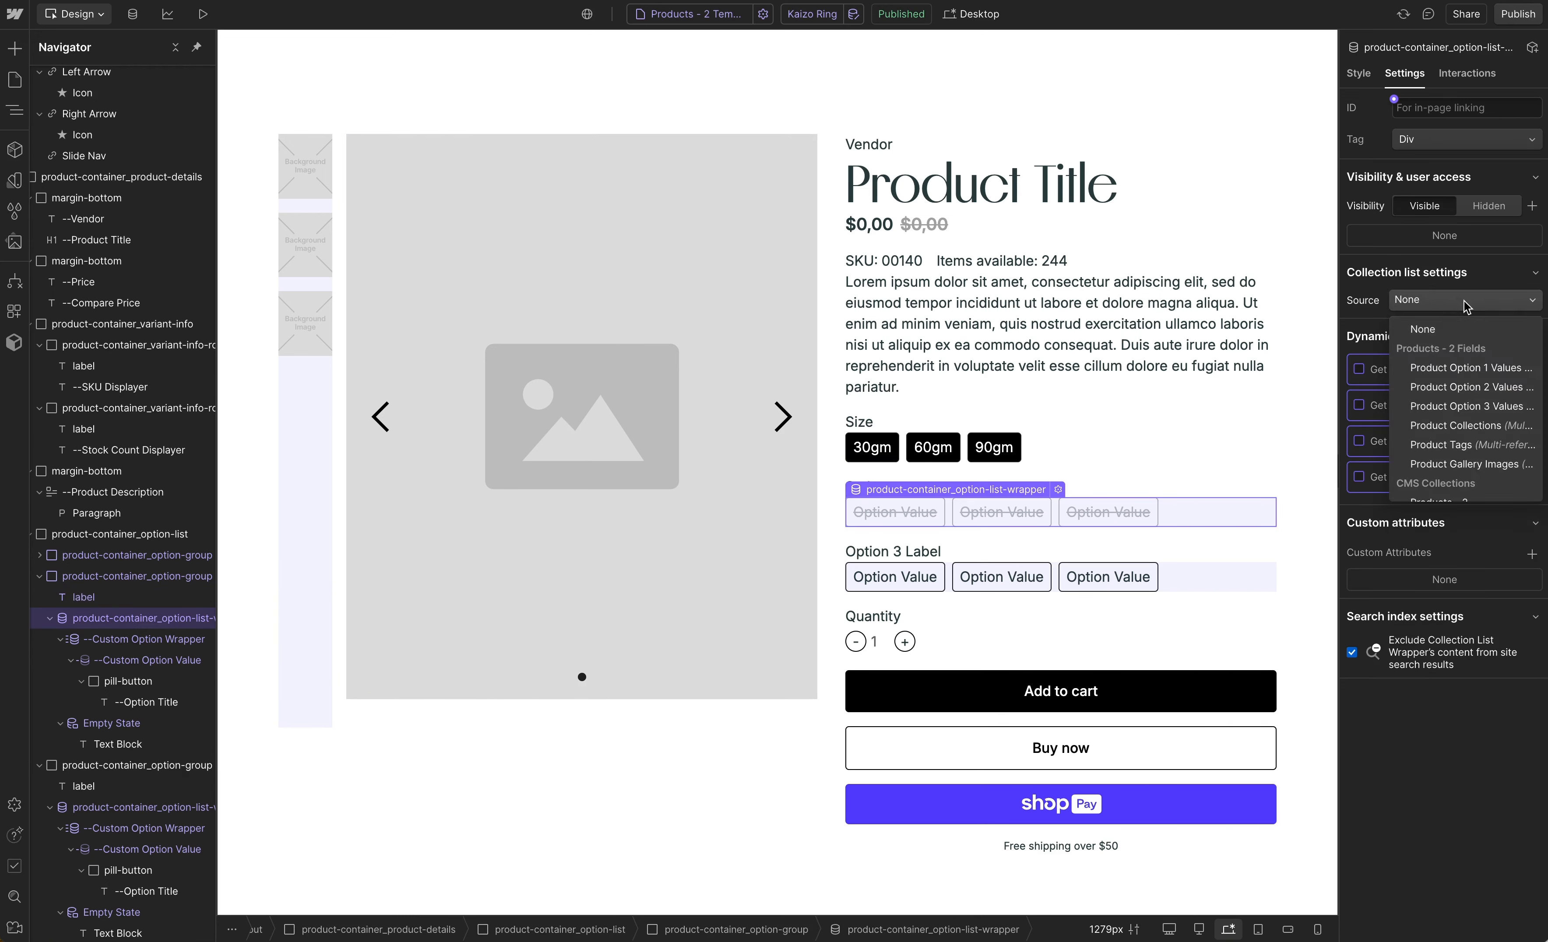
left_click(1479, 387)
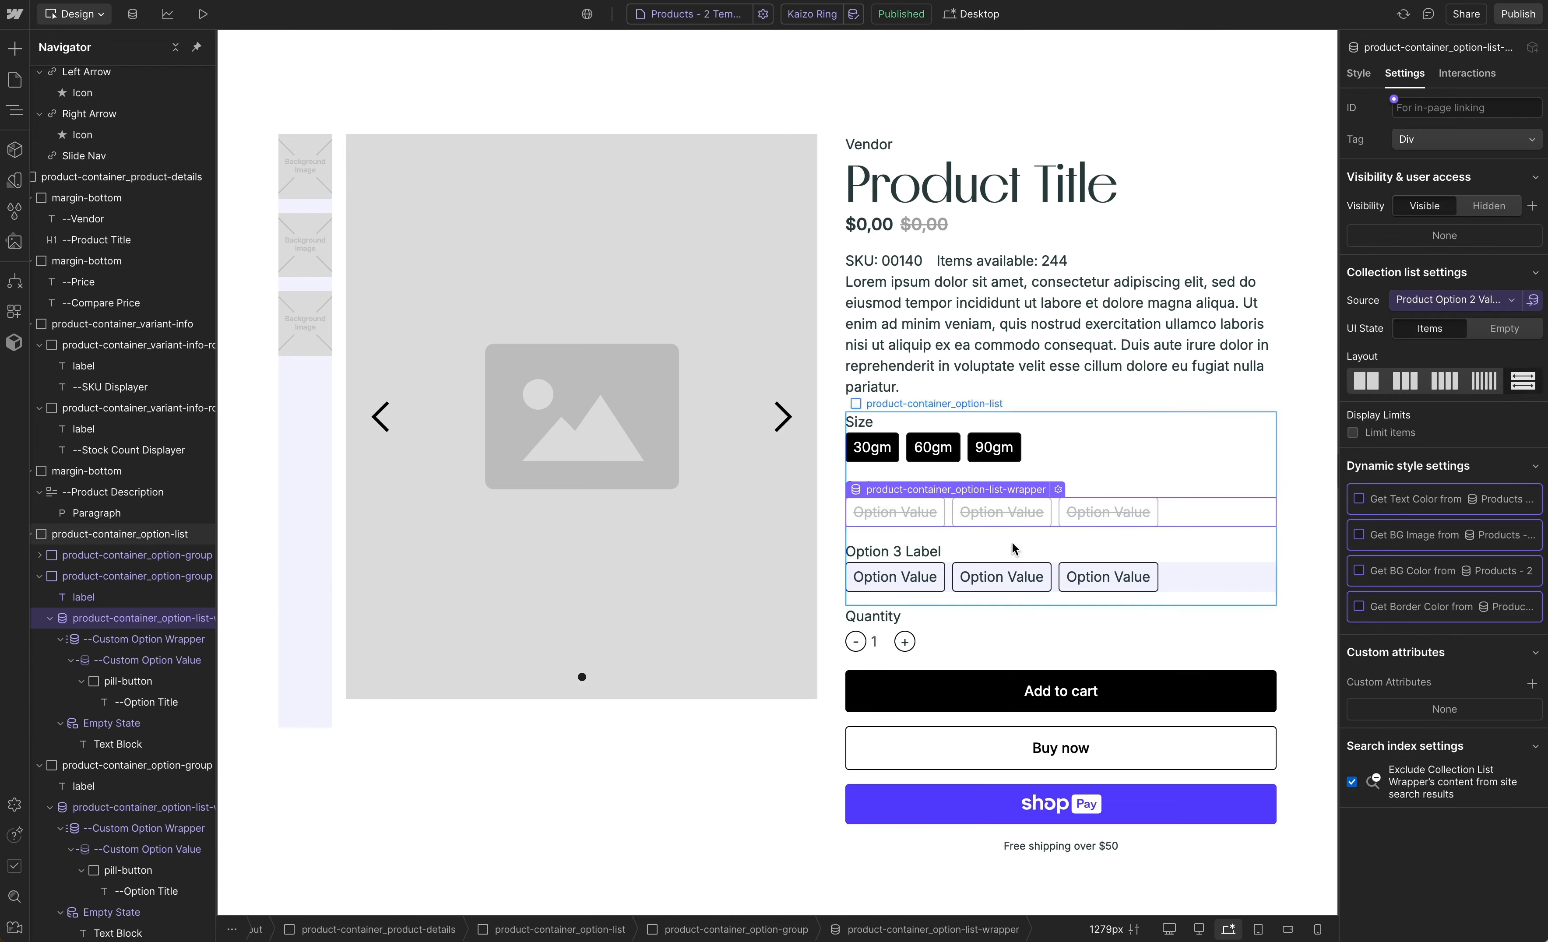
Connect the sf-change-option attribute value of the second option's Custom Option Wrapper to the Product Option 2 Name field
left_click(158, 643)
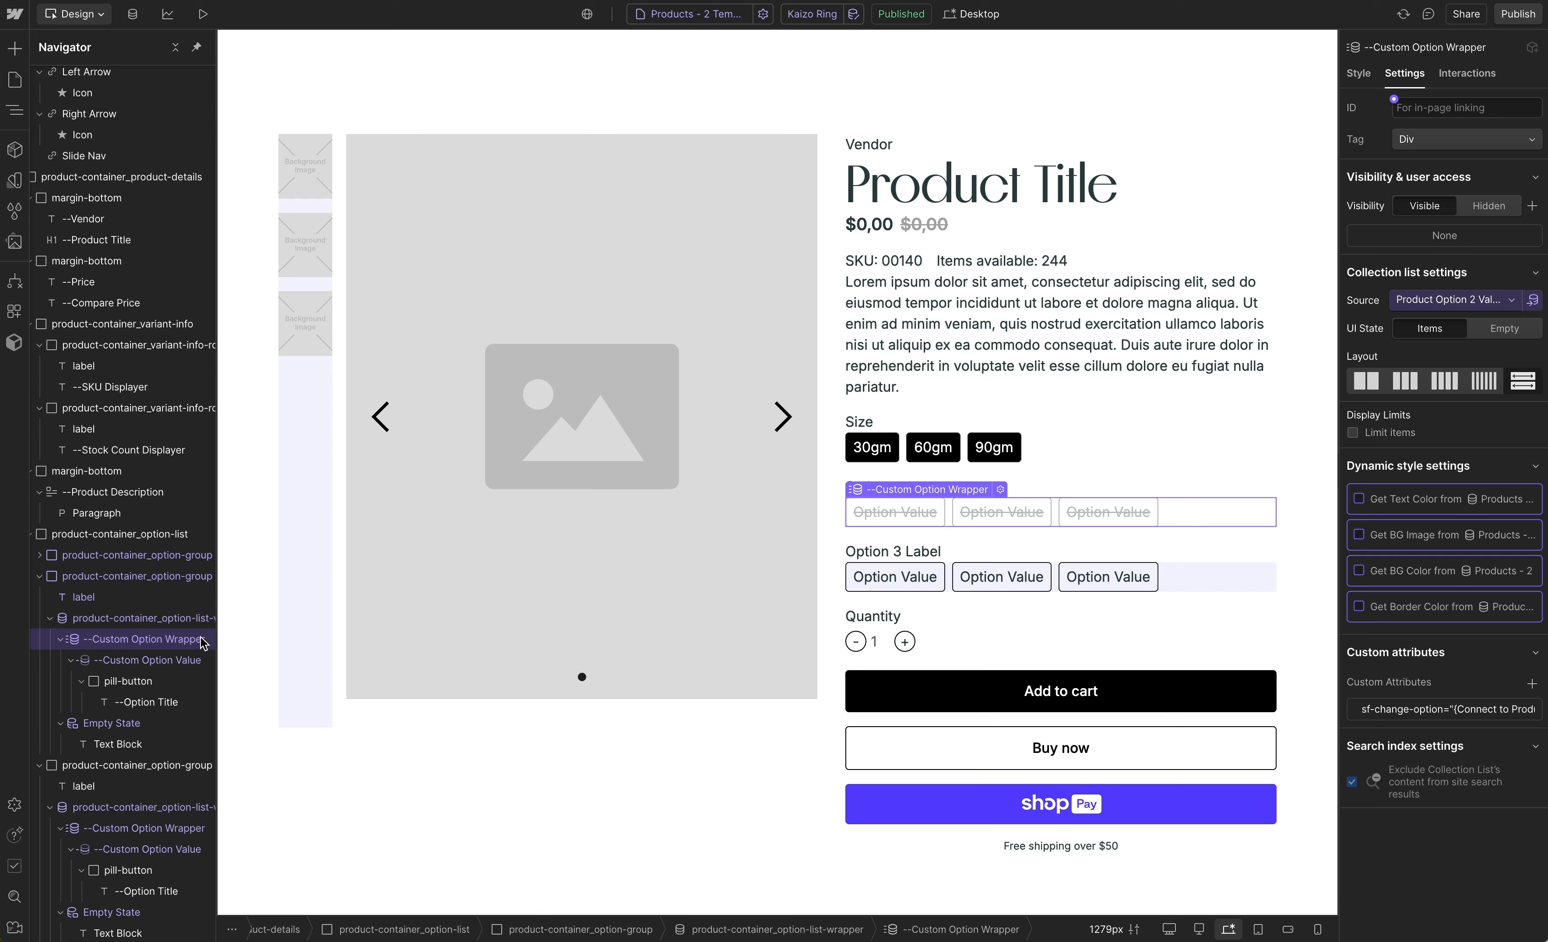
left_click(1452, 712)
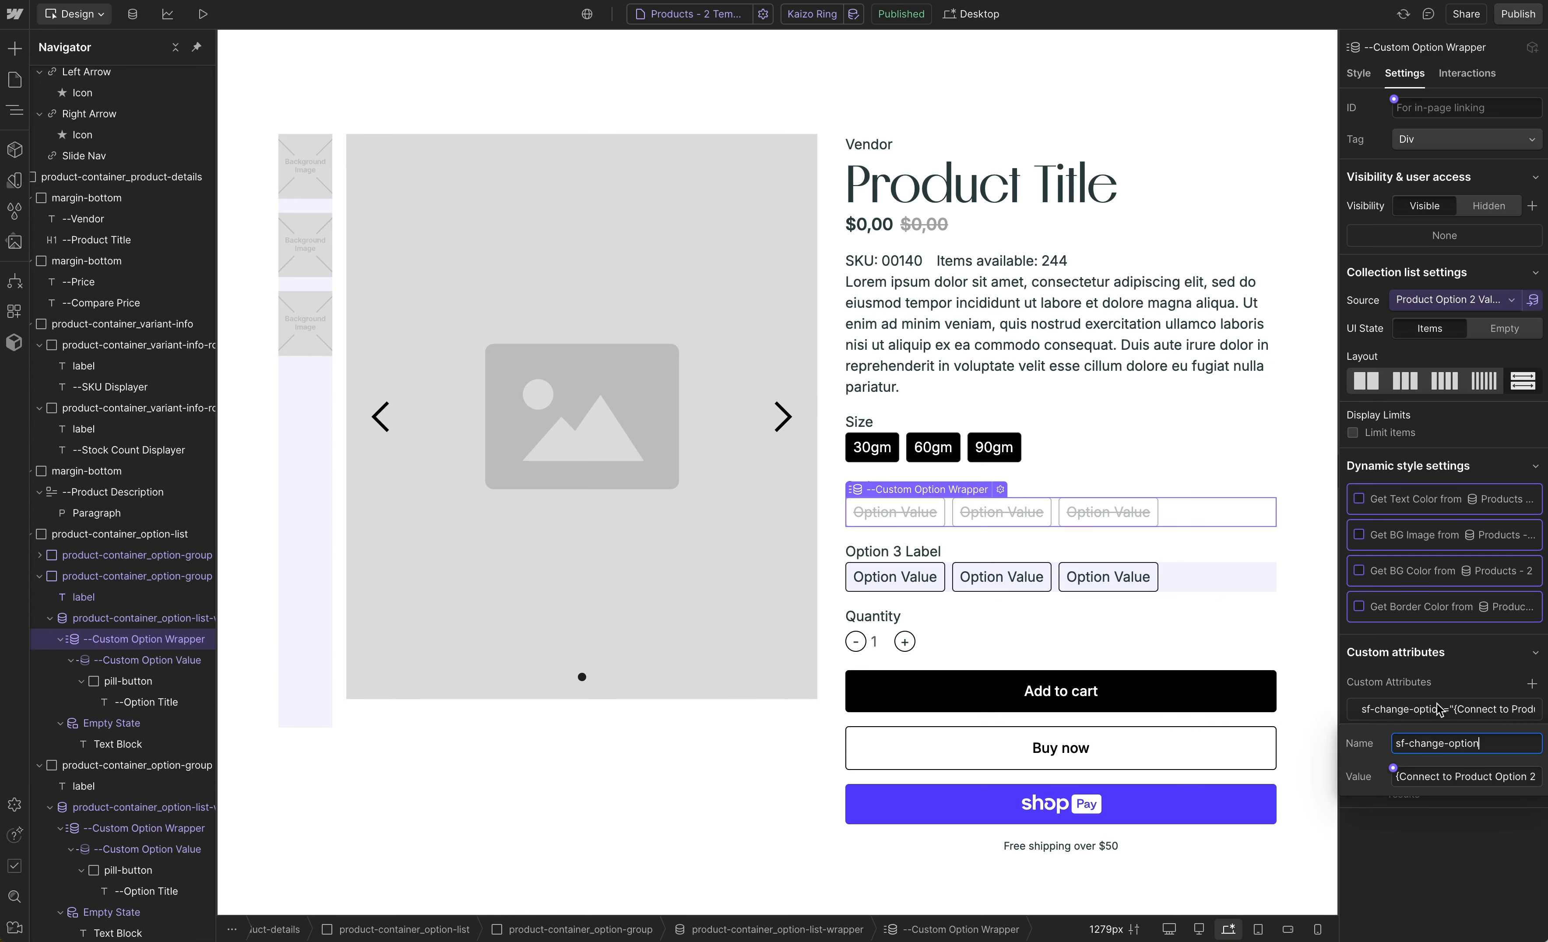
left_click(1392, 770)
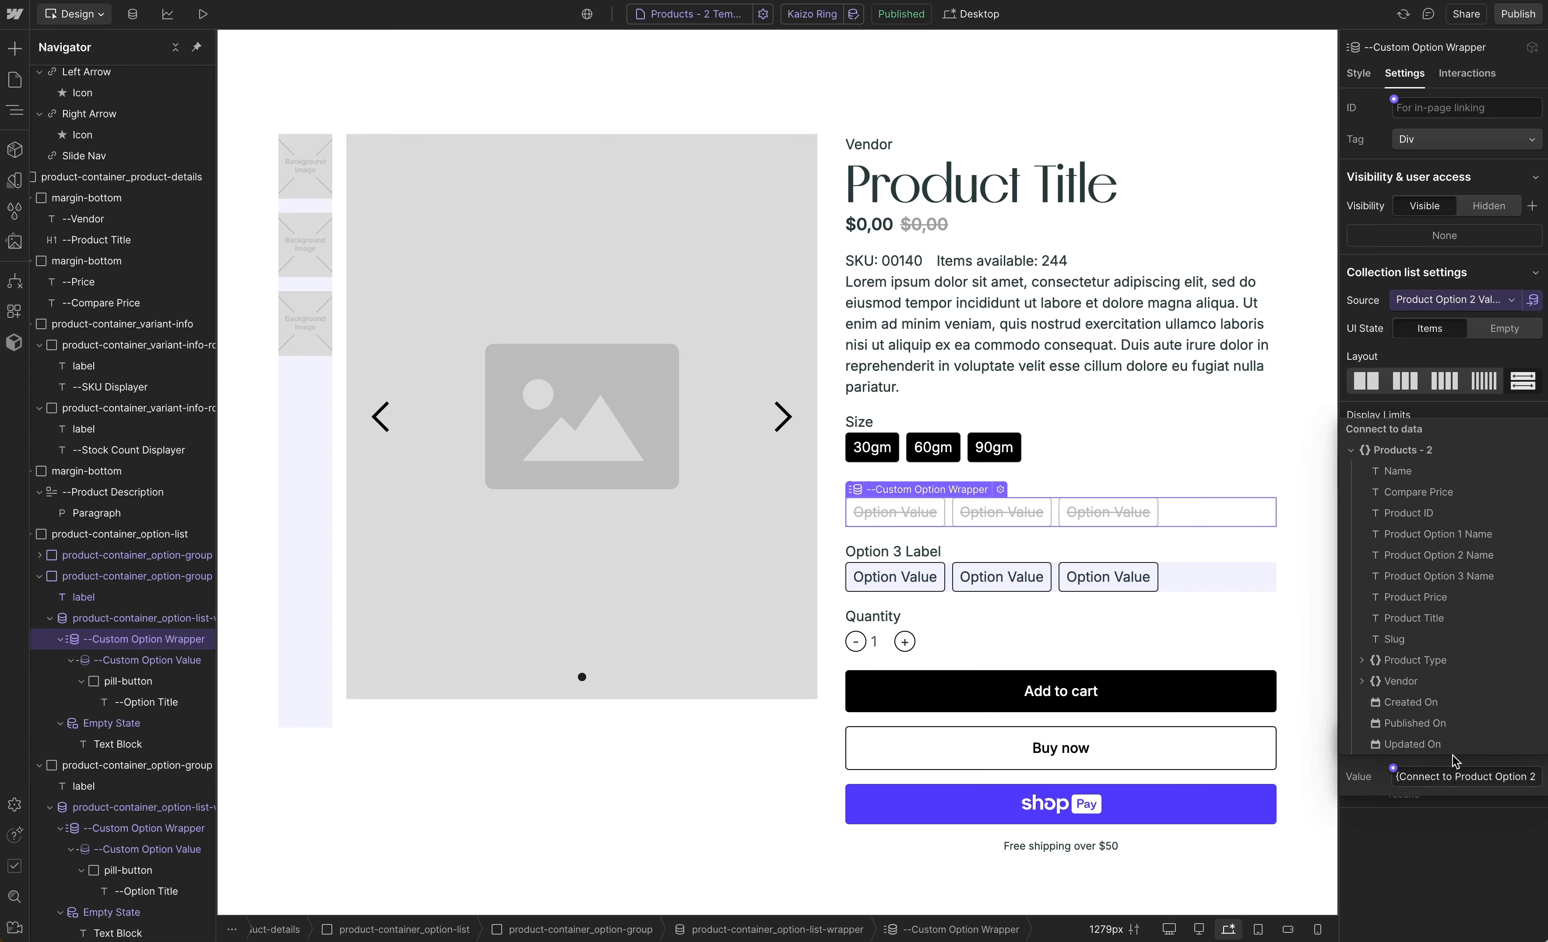
left_click(1466, 556)
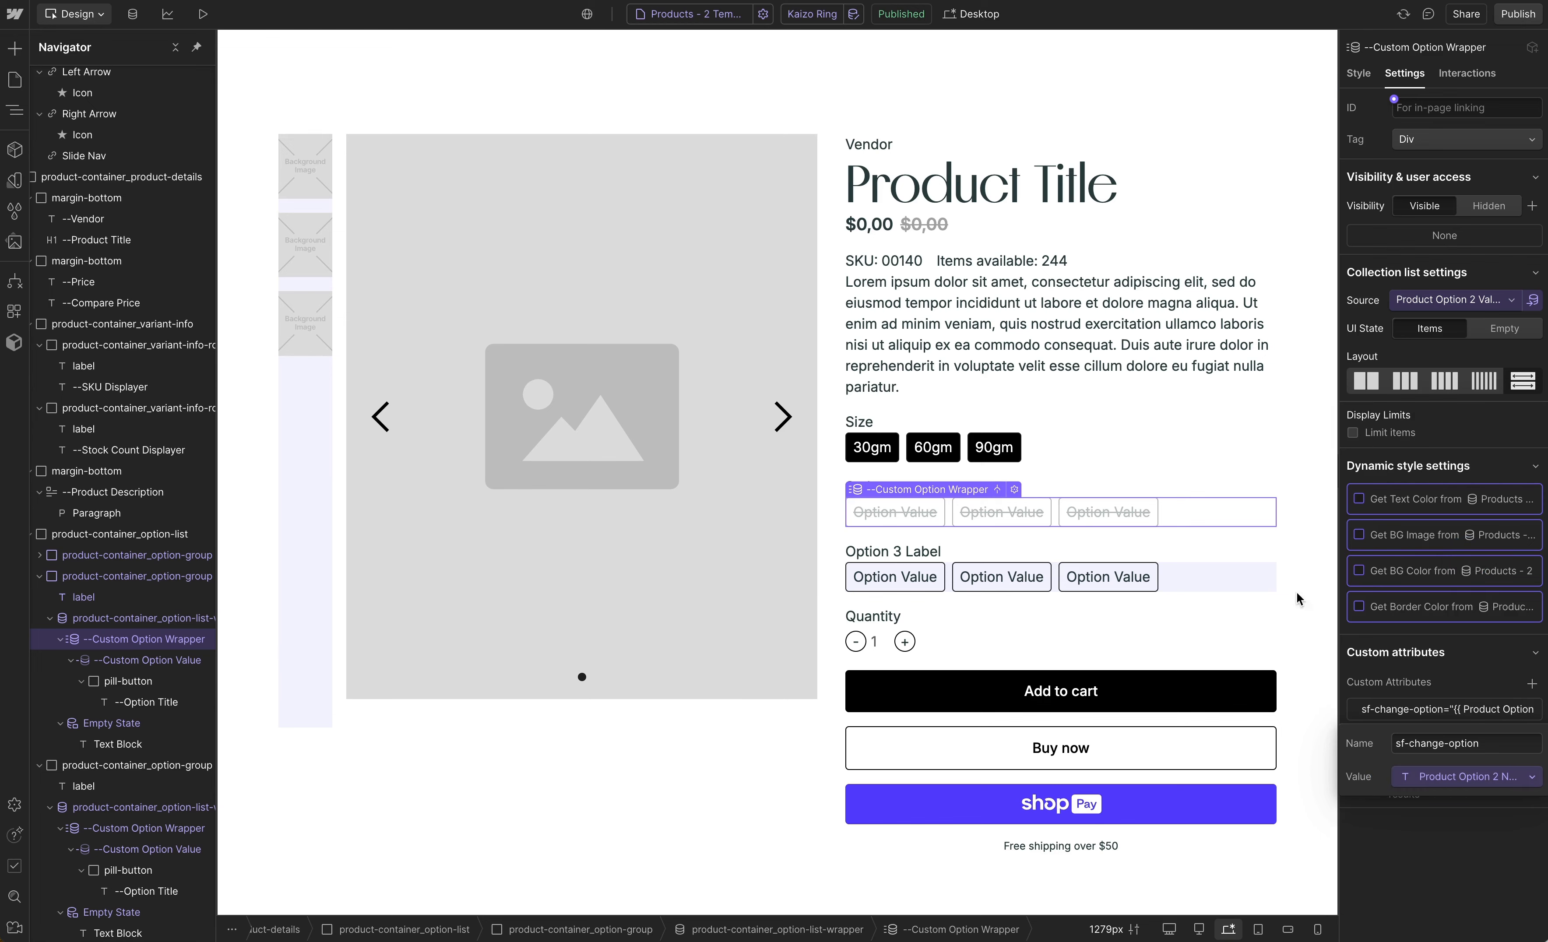
Connect the second option's sf-option-value attribute value and its Option Title text to the Displayed Name field
left_click(147, 660)
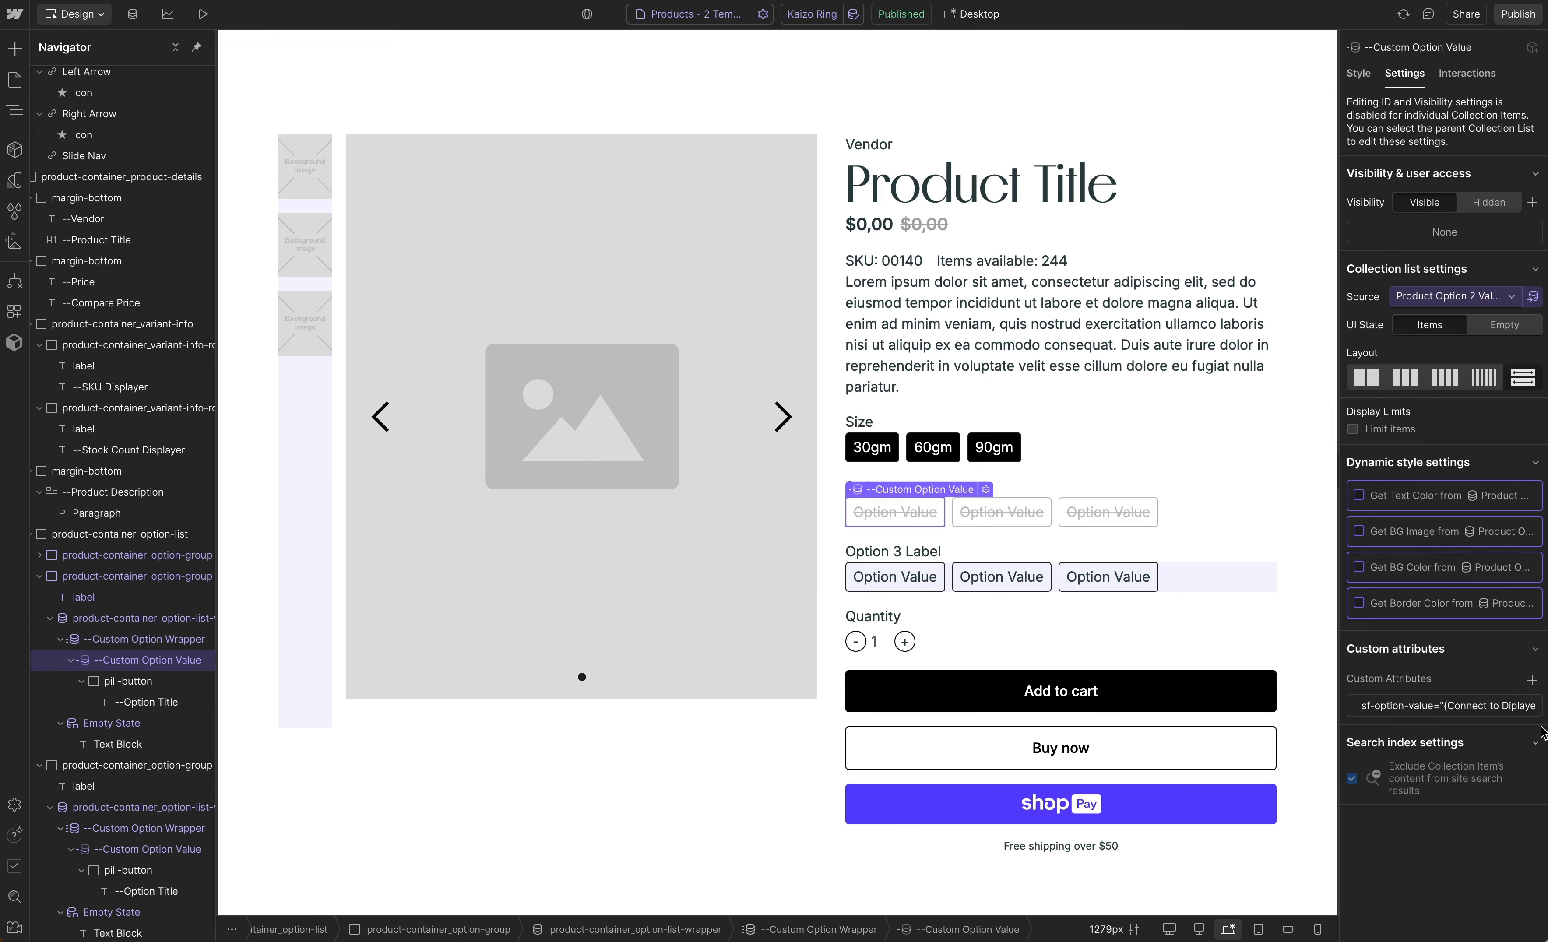
left_click(1433, 705)
left_click(1393, 767)
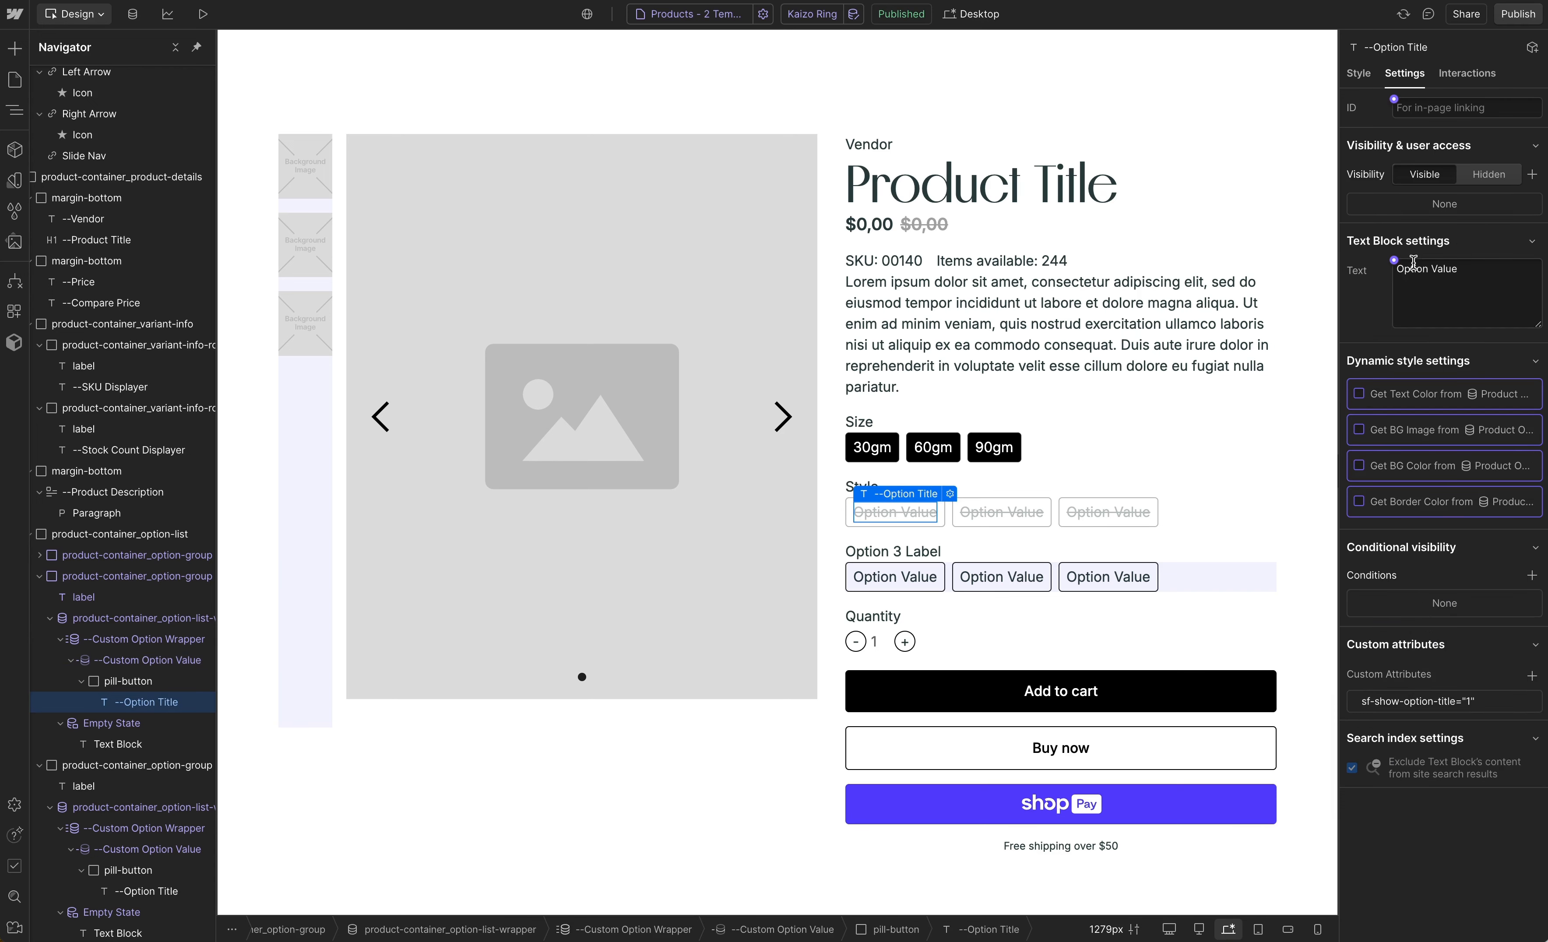
left_click(1397, 262)
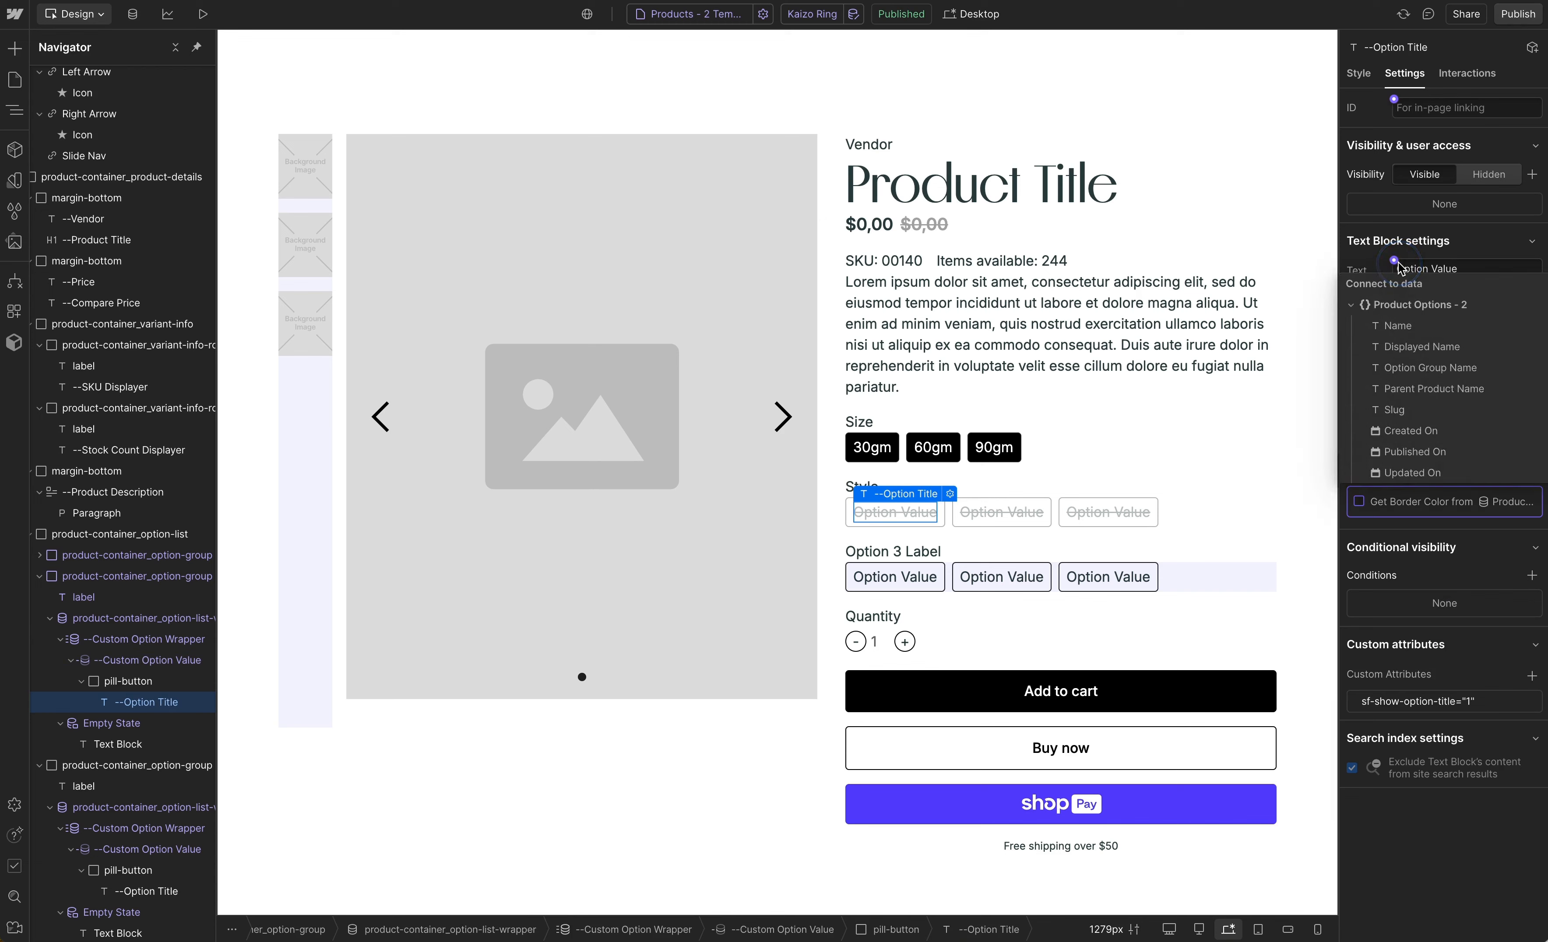
left_click(1413, 347)
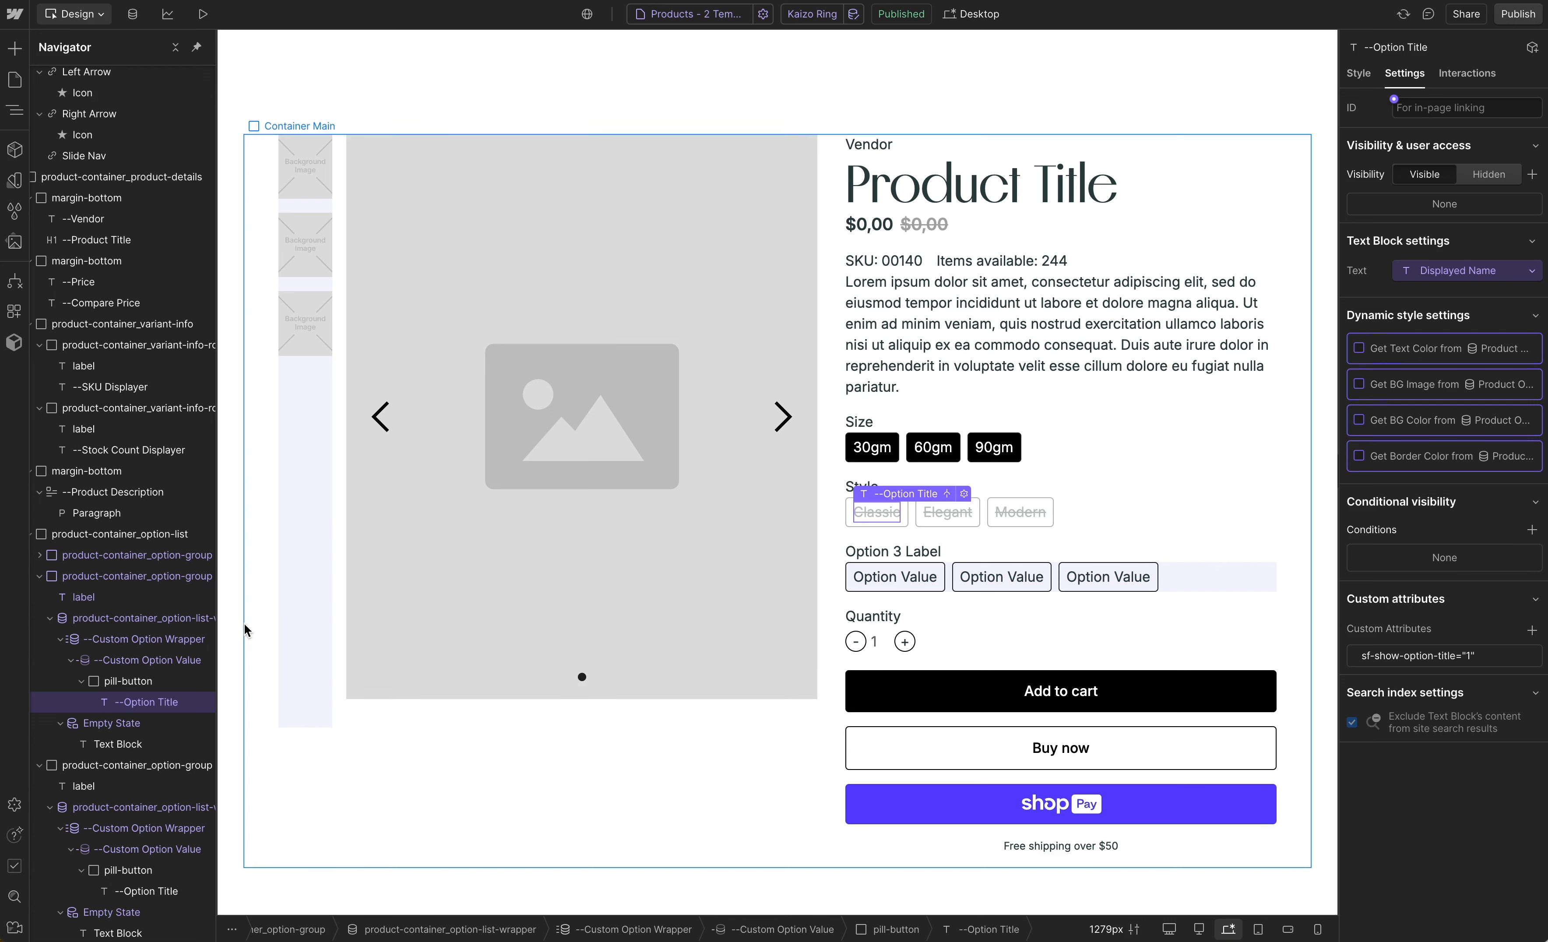
Add a conditional visibility rule to the third option group so it shows when Product Option 3 Values Is Set
left_click(39, 576)
left_click(111, 597)
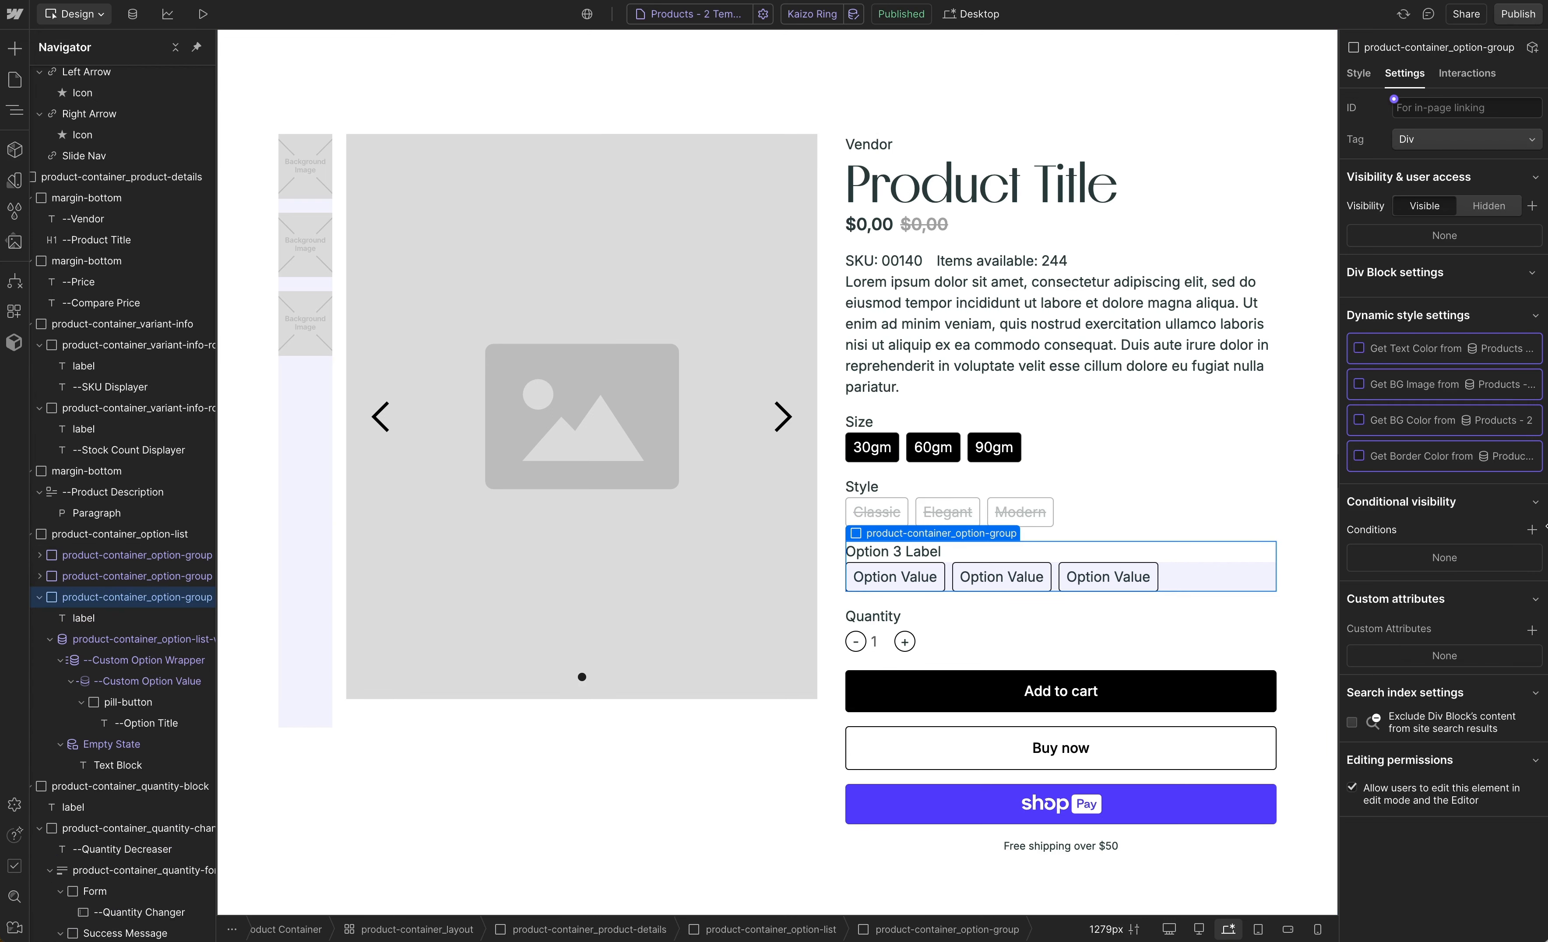
left_click(1531, 529)
left_click(1432, 619)
scroll(1478, 739, "down", 5)
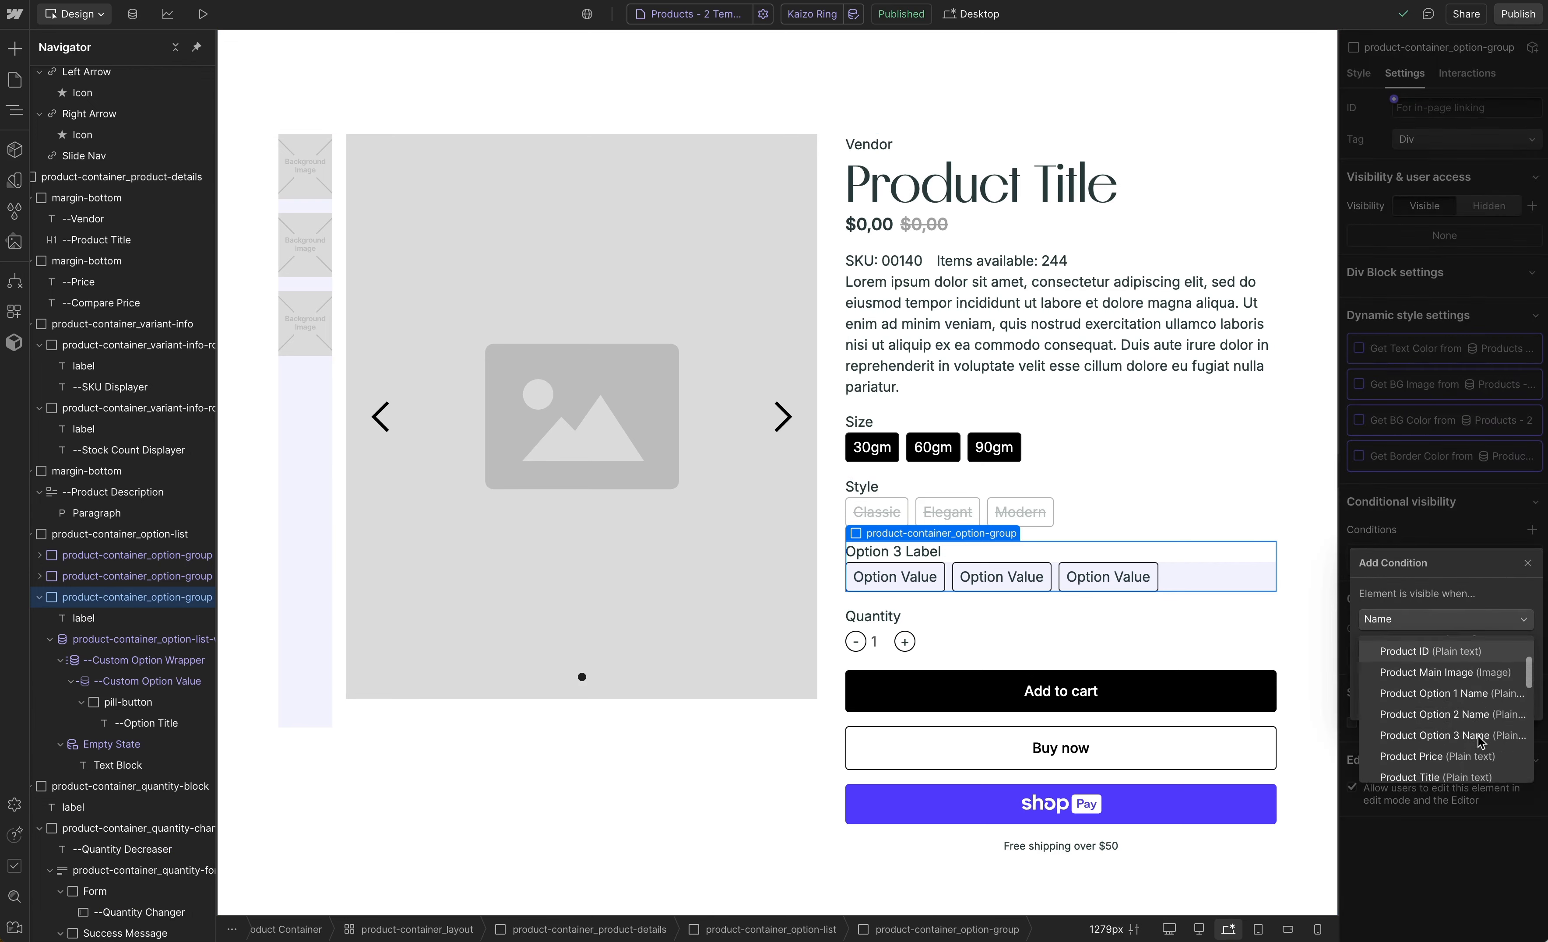
scroll(1458, 693, "down", 2)
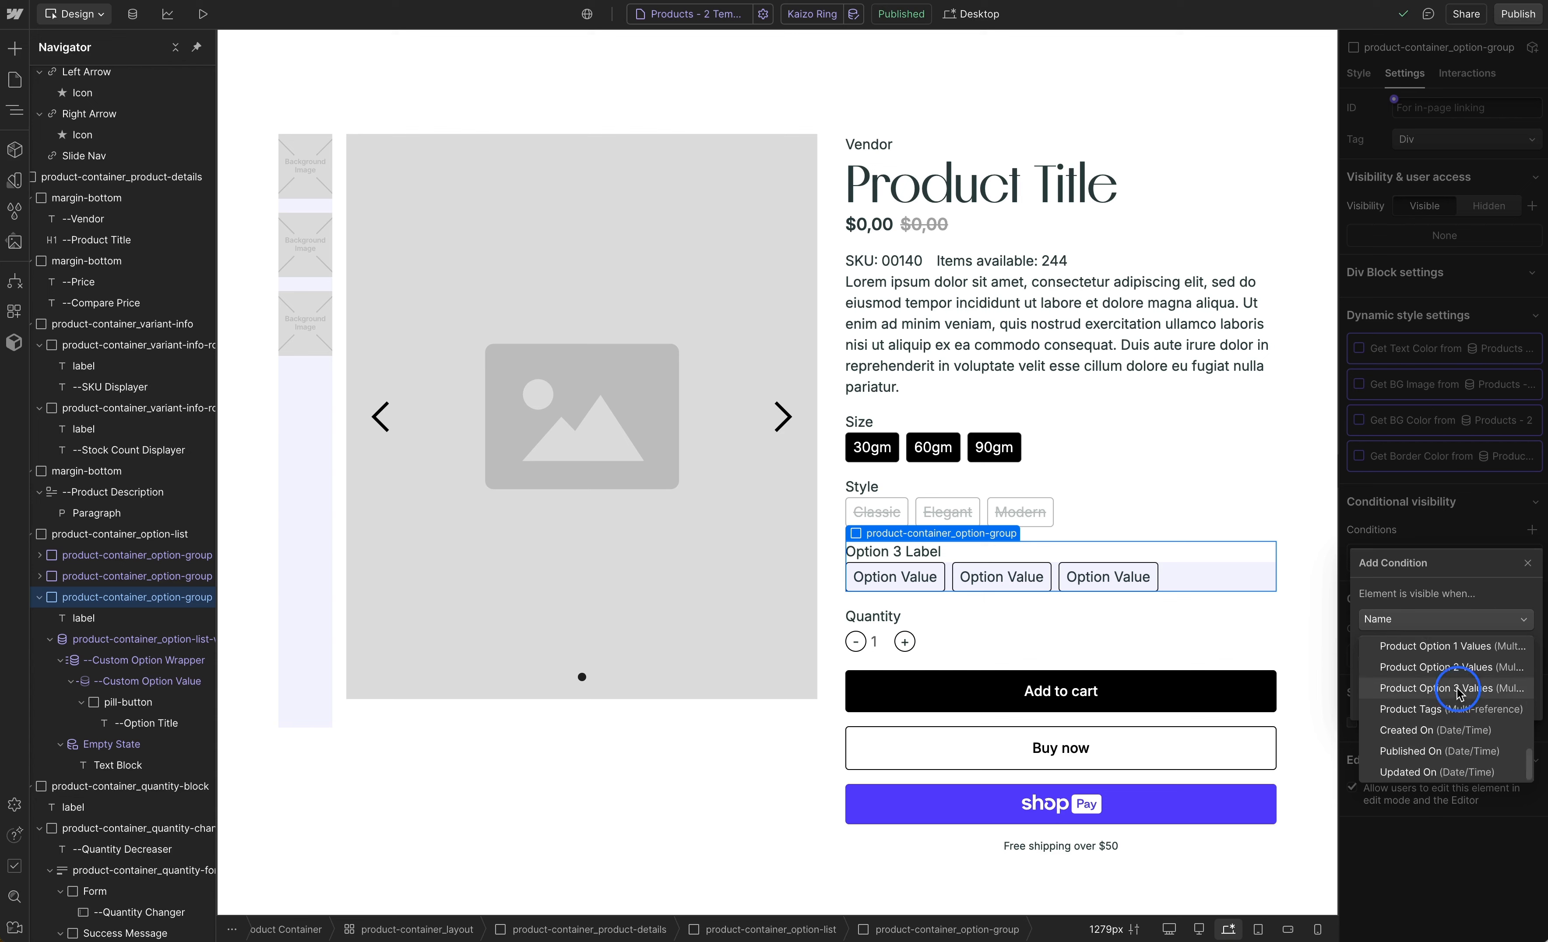
left_click(1456, 692)
left_click(1431, 647)
left_click(1399, 719)
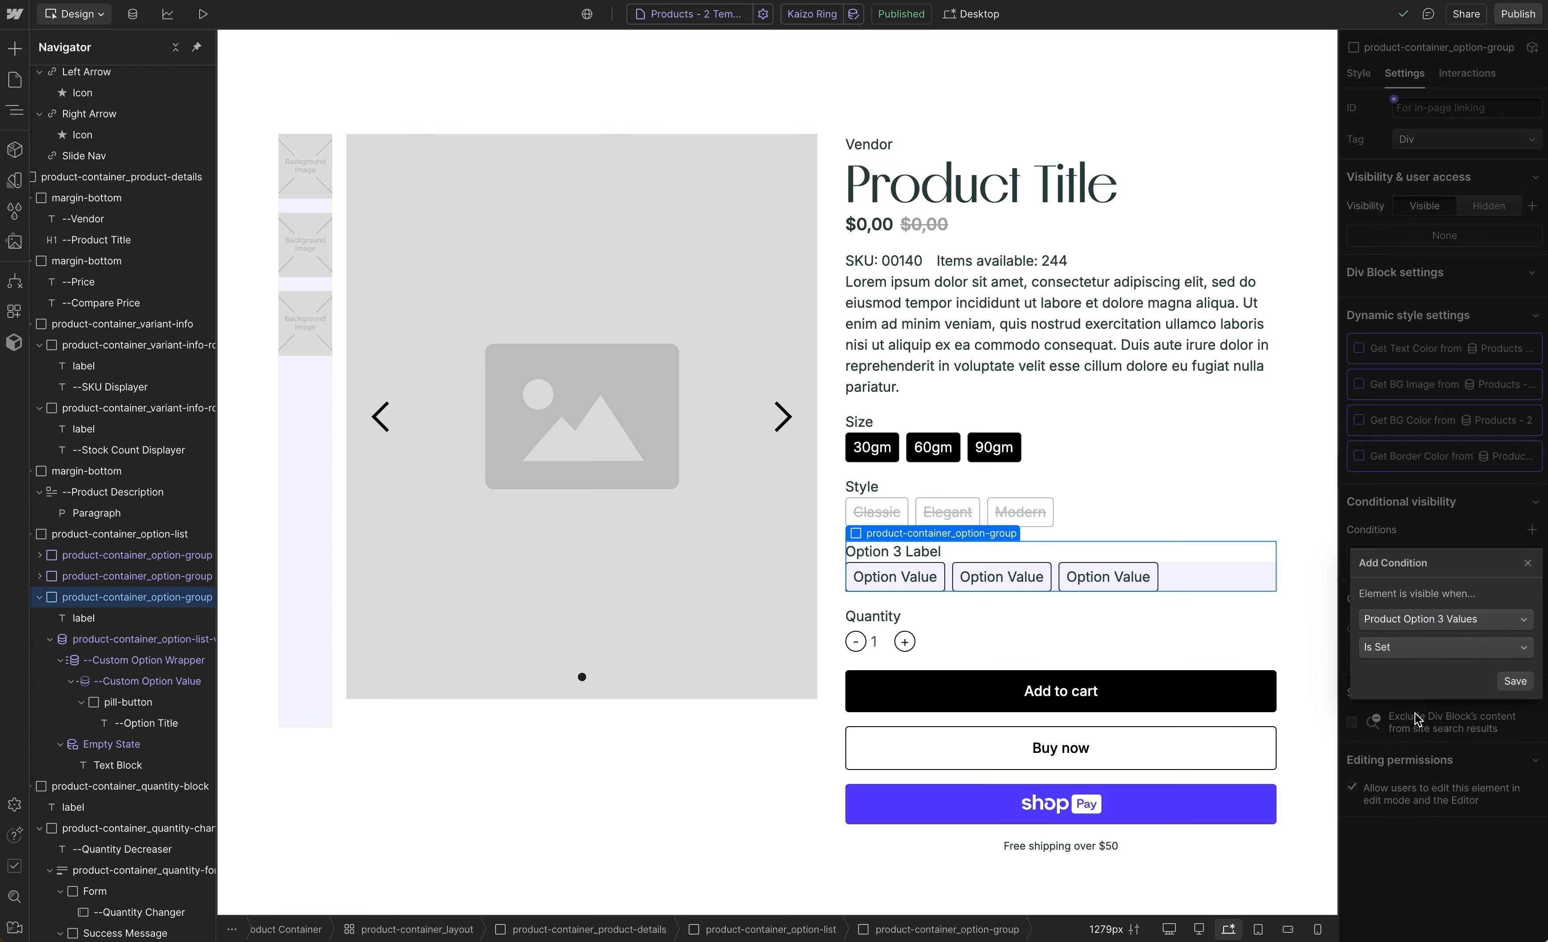
left_click(1515, 684)
Connect the third option group's label text to the Product Option 3 Name field
left_click(103, 625)
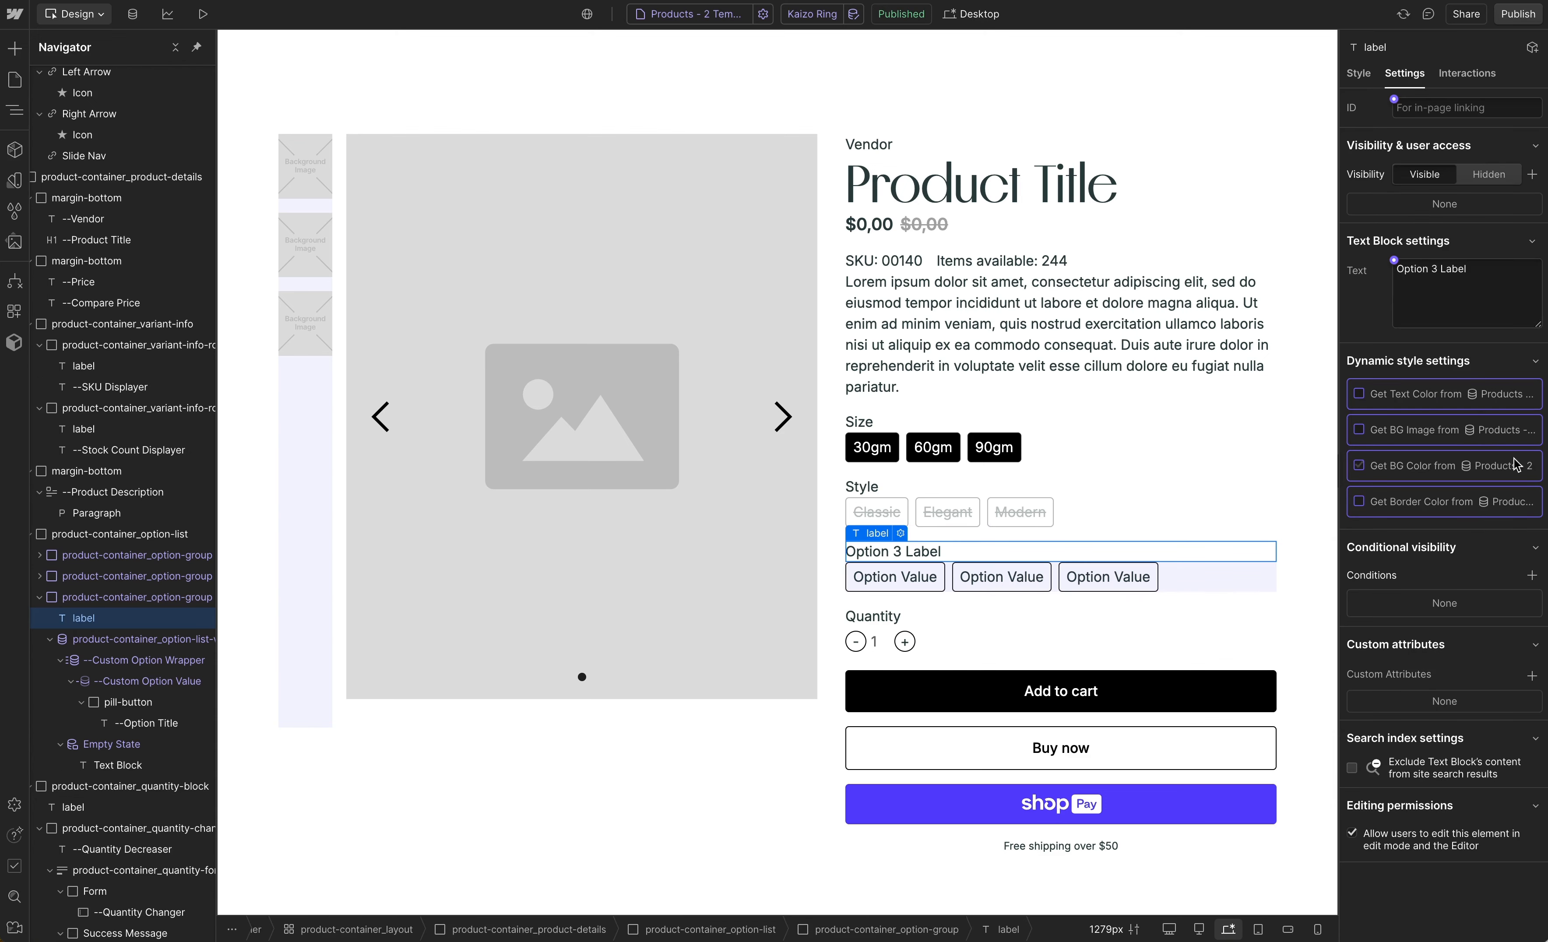
left_click(1394, 260)
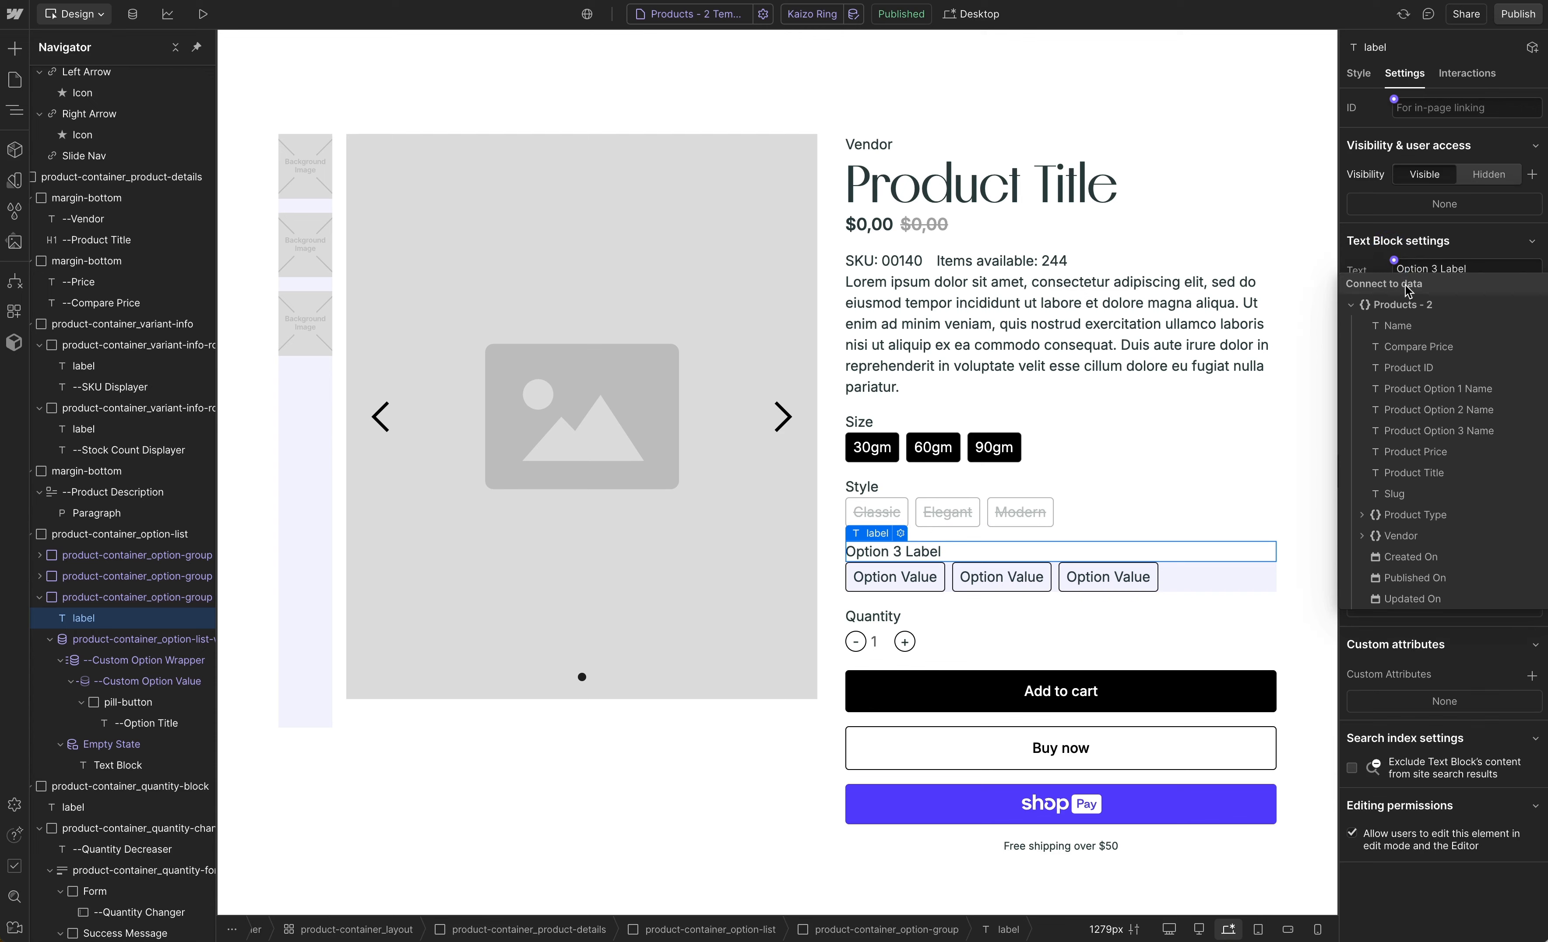
left_click(1435, 432)
Set the source of the third option's collection list to Product Option 3 Values
left_click(177, 639)
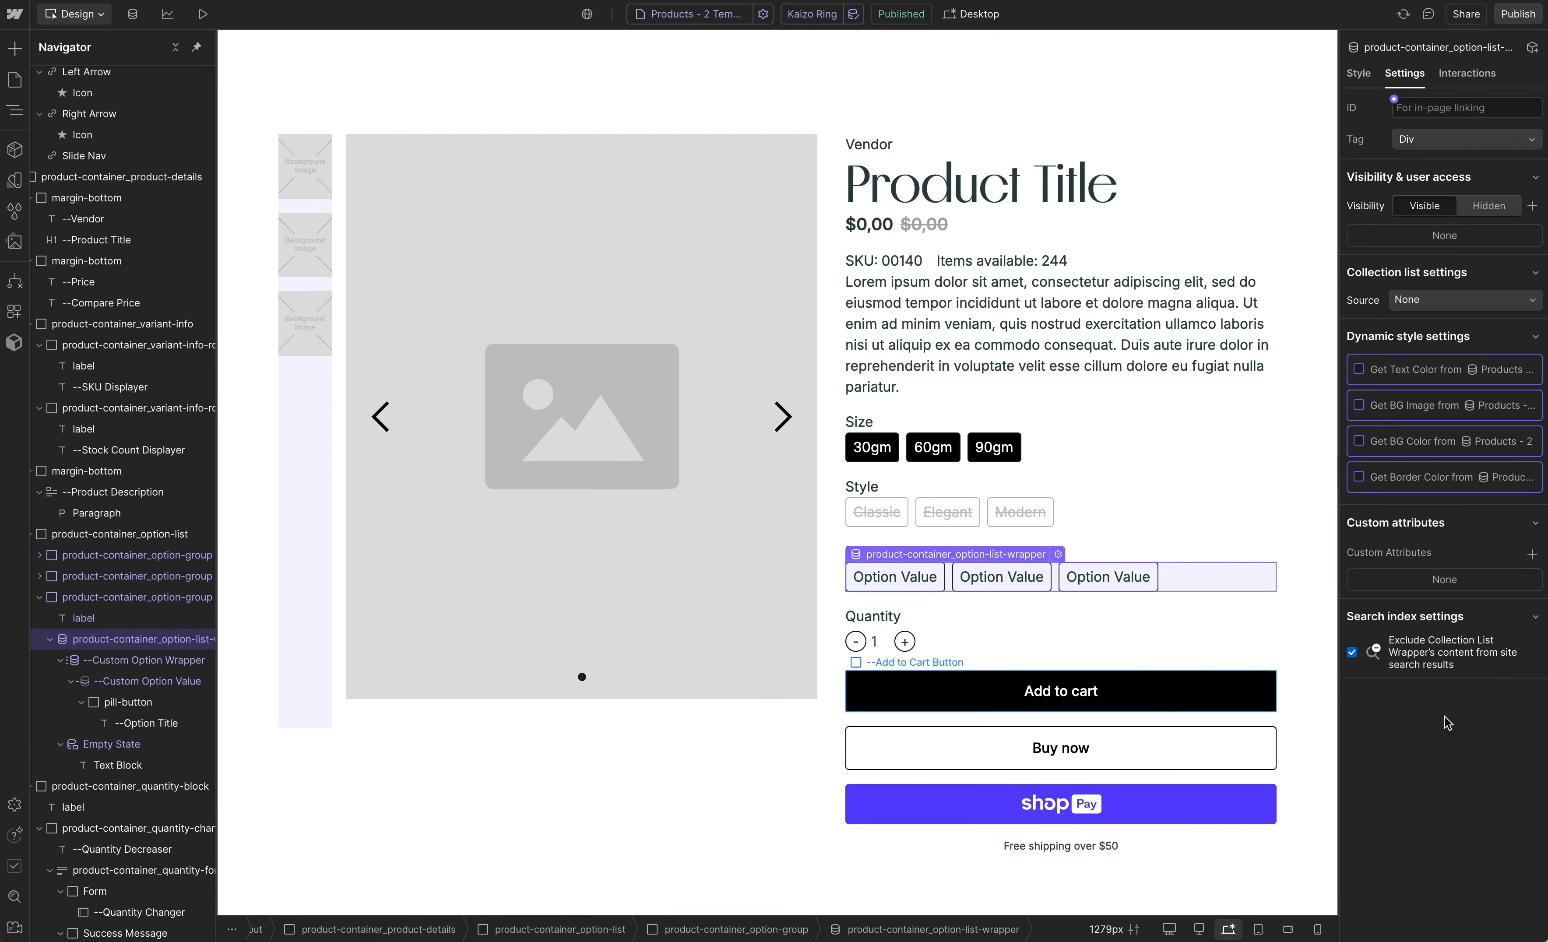
left_click(1435, 301)
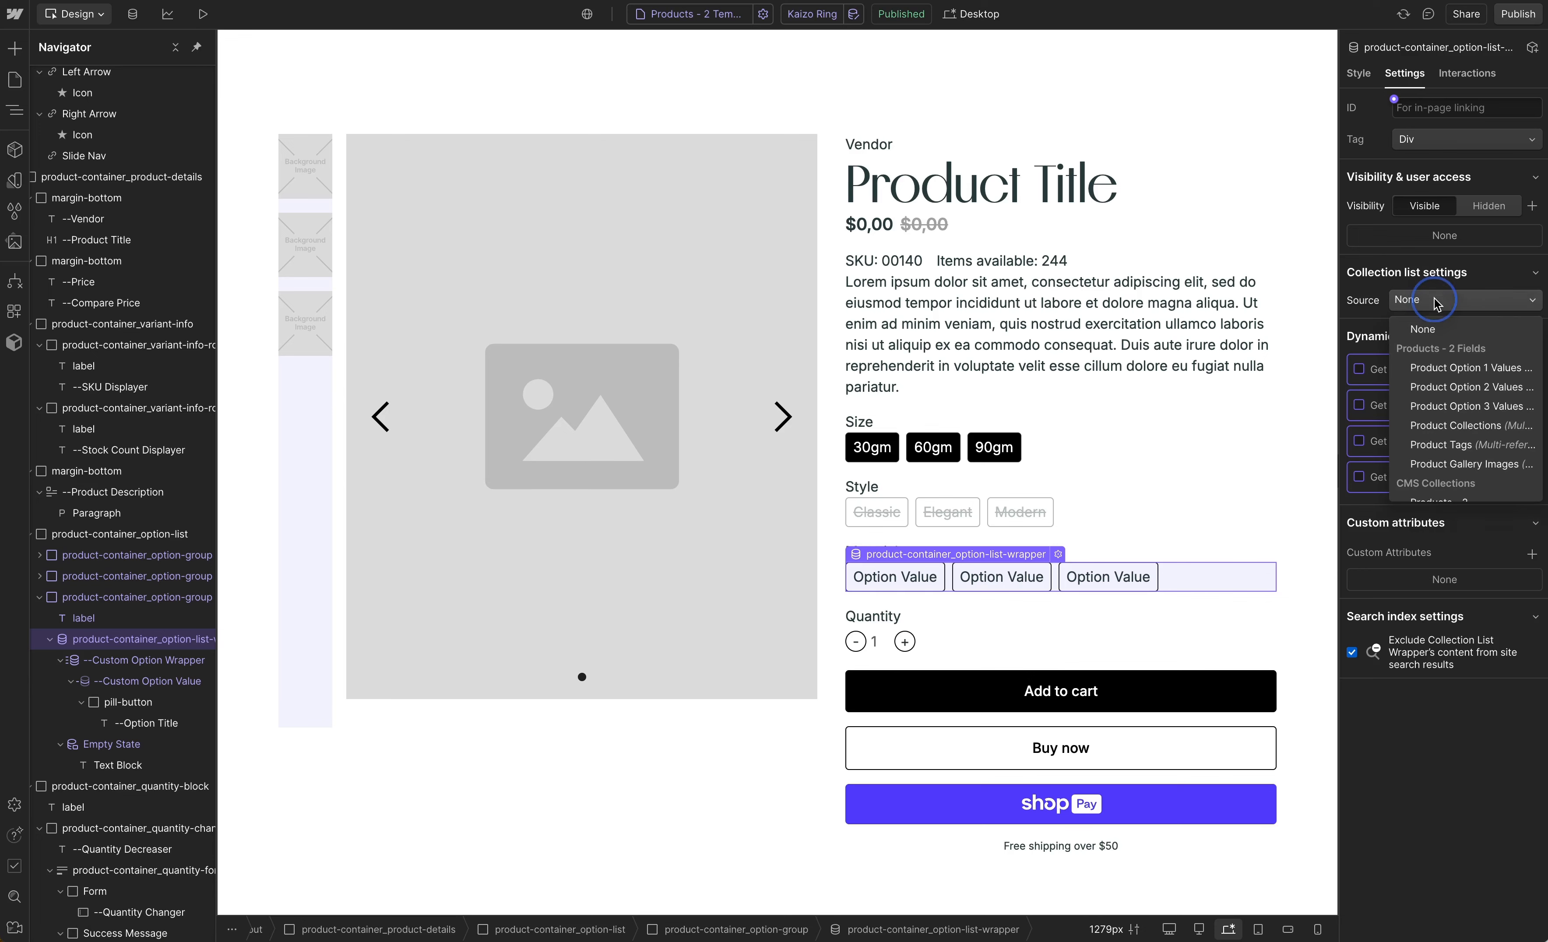
left_click(1442, 406)
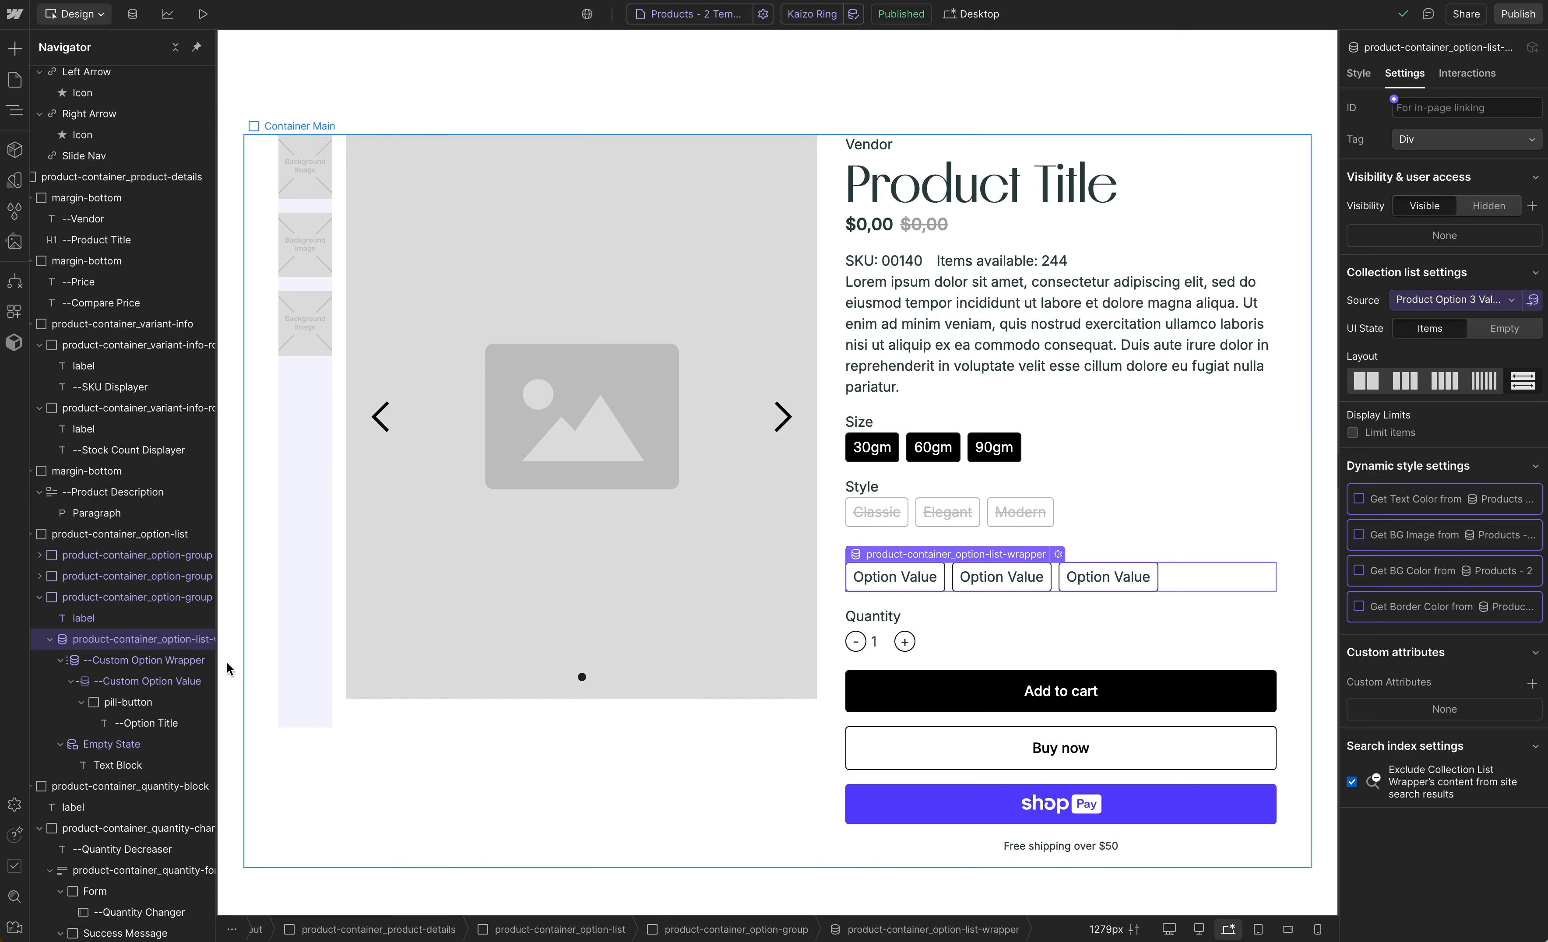
Connect the sf-change-option attribute value of the third option's Custom Option Wrapper to the Product Option 3 Name field
left_click(171, 661)
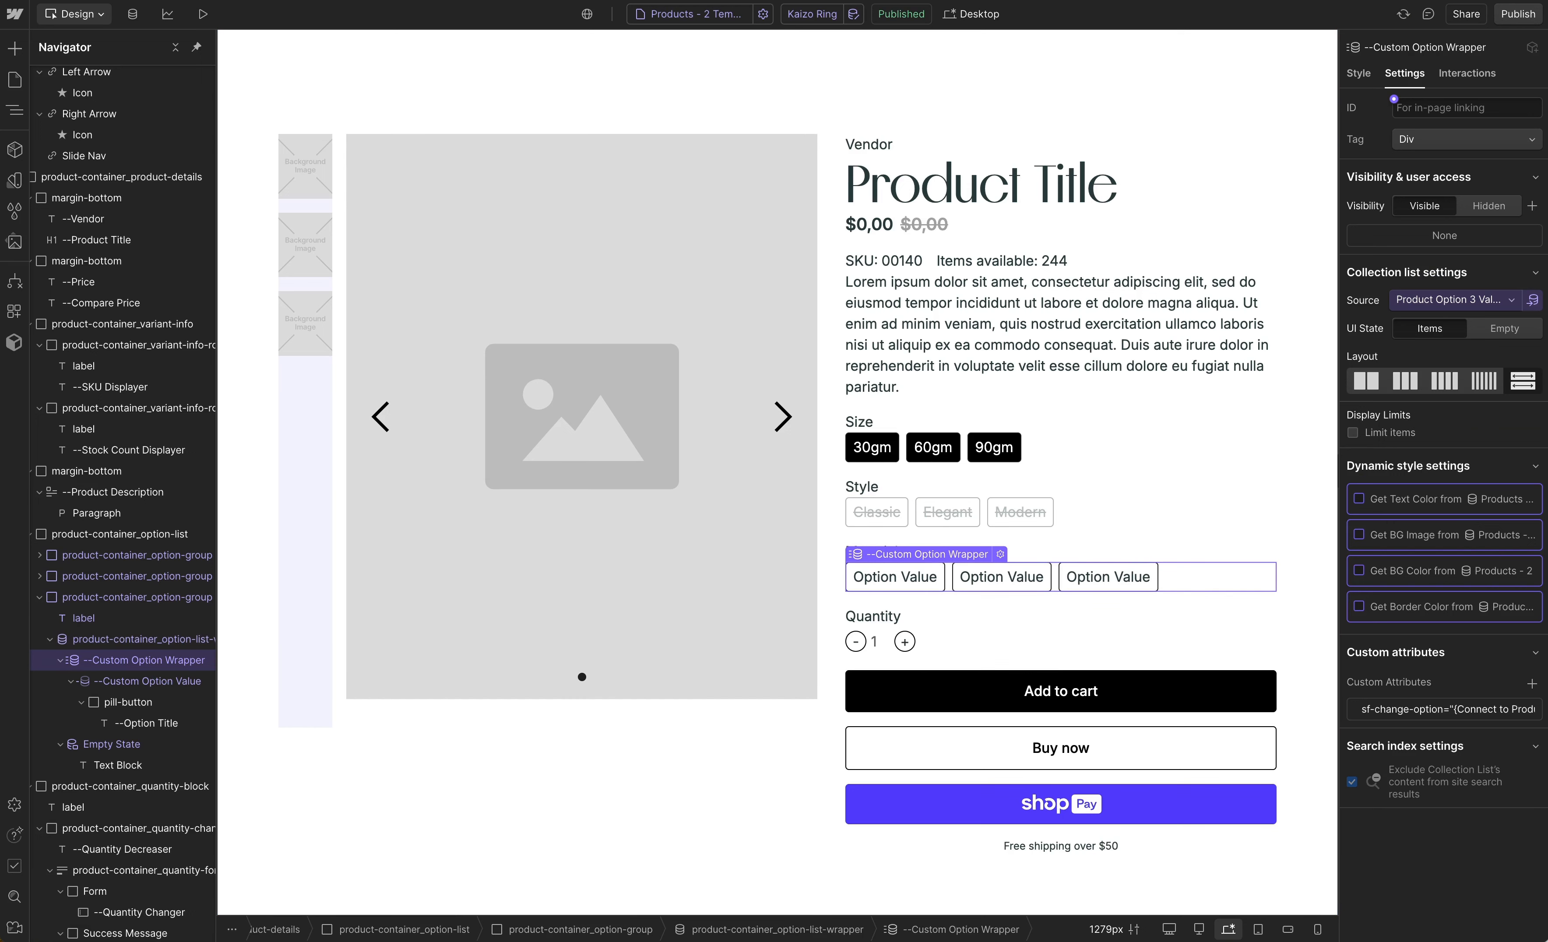
left_click(1473, 709)
left_click(1392, 769)
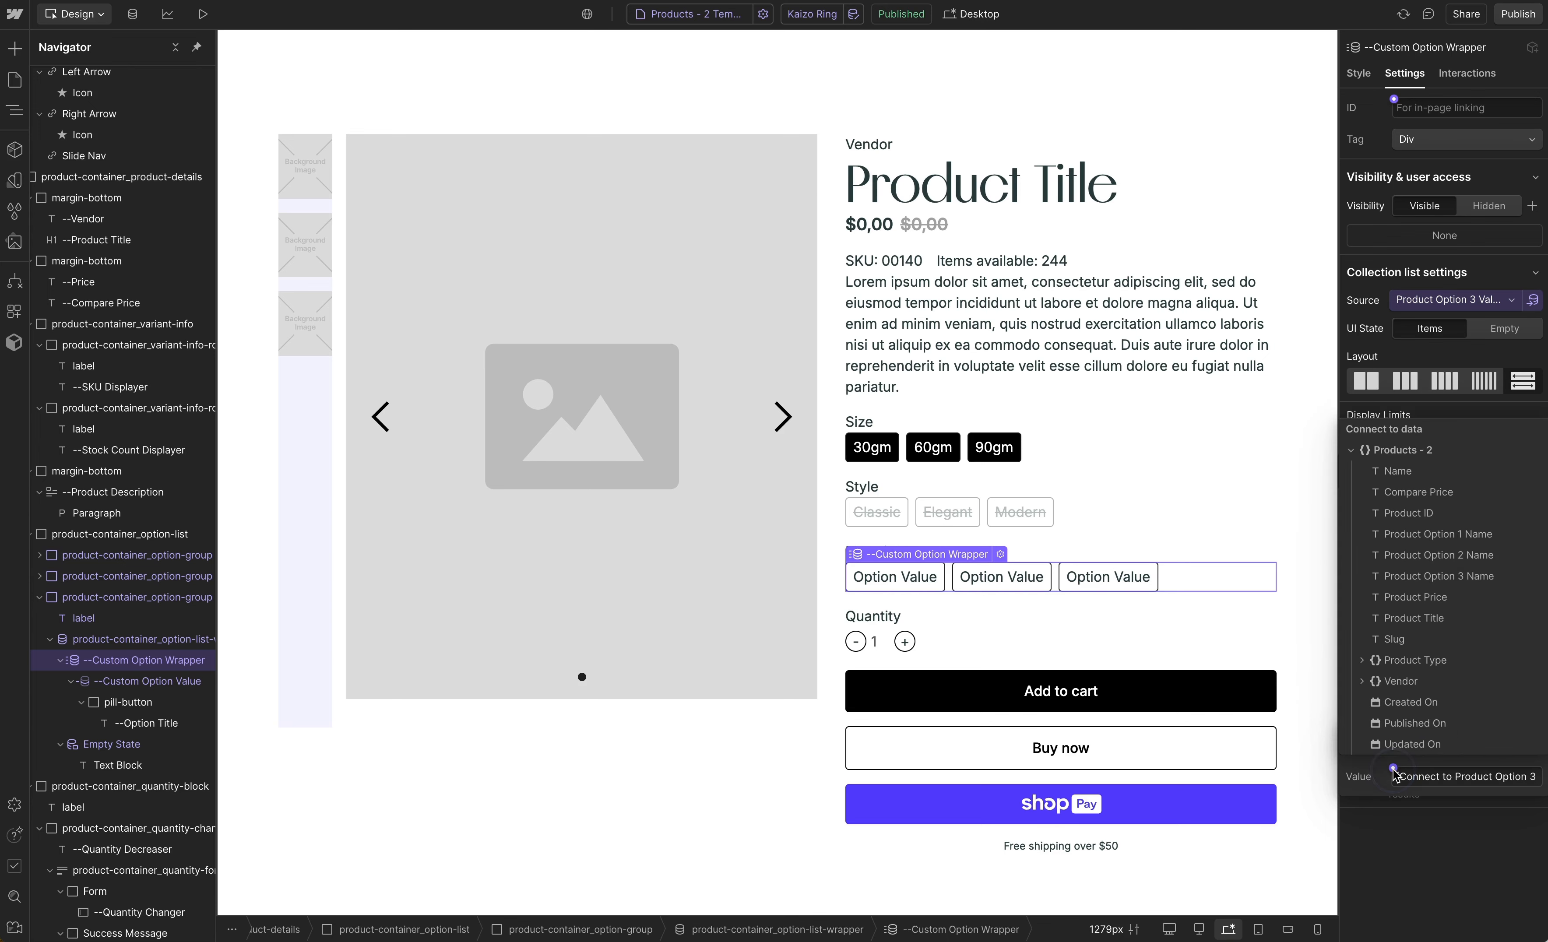
left_click(1479, 576)
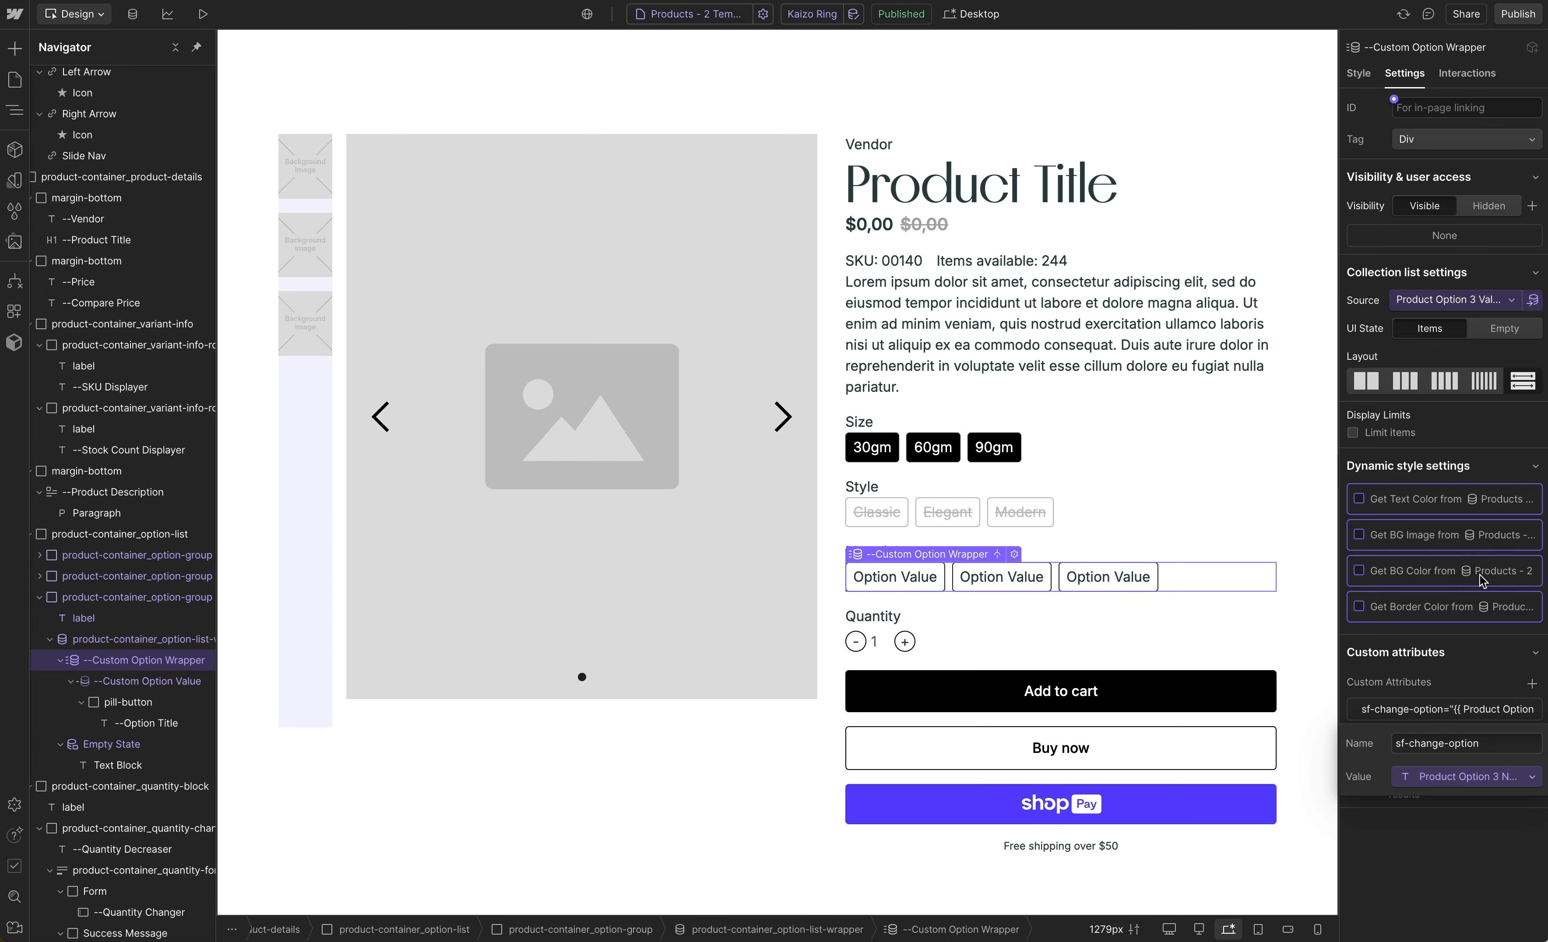
left_click(1438, 856)
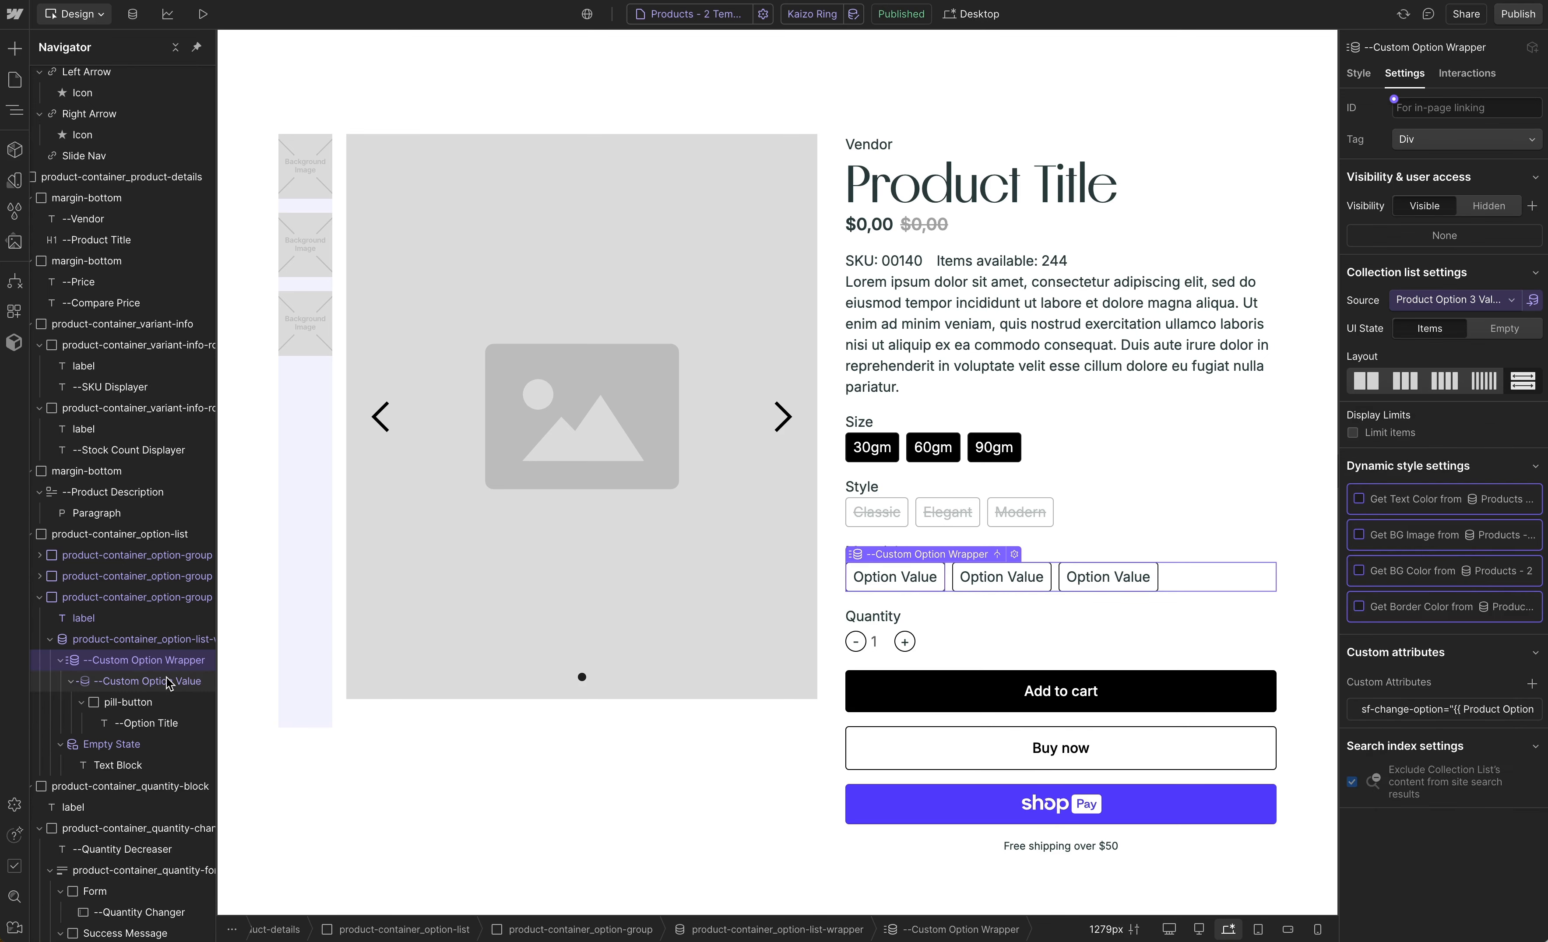
Connect the third option's sf-option-value attribute value and its Option Title text to the Displayed Name field
left_click(197, 682)
left_click(1442, 708)
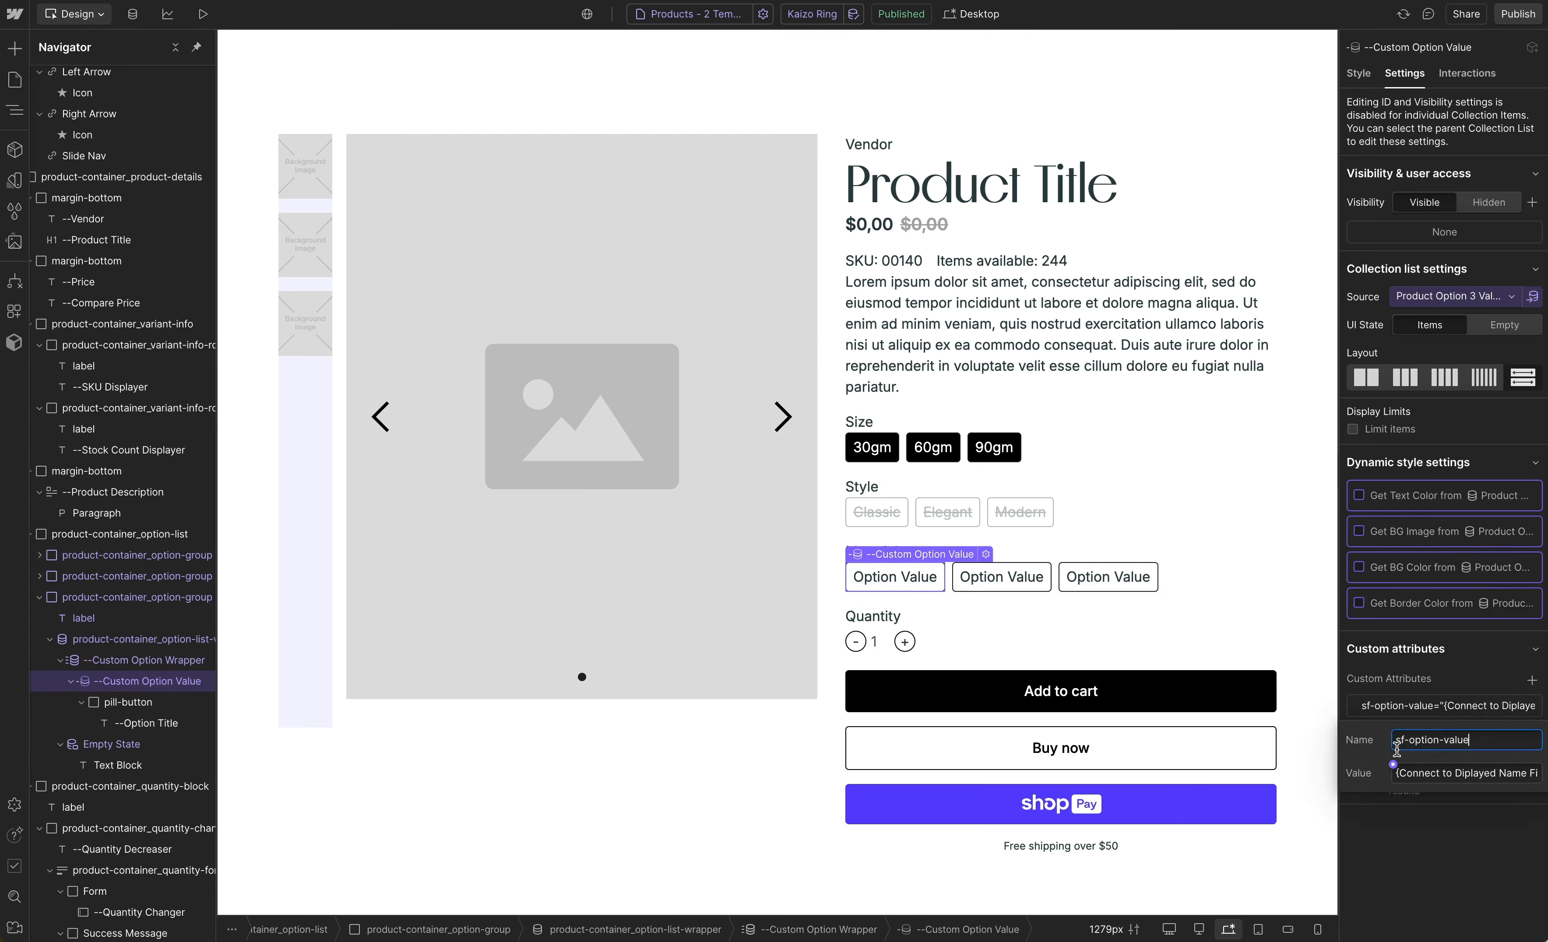
left_click(1393, 766)
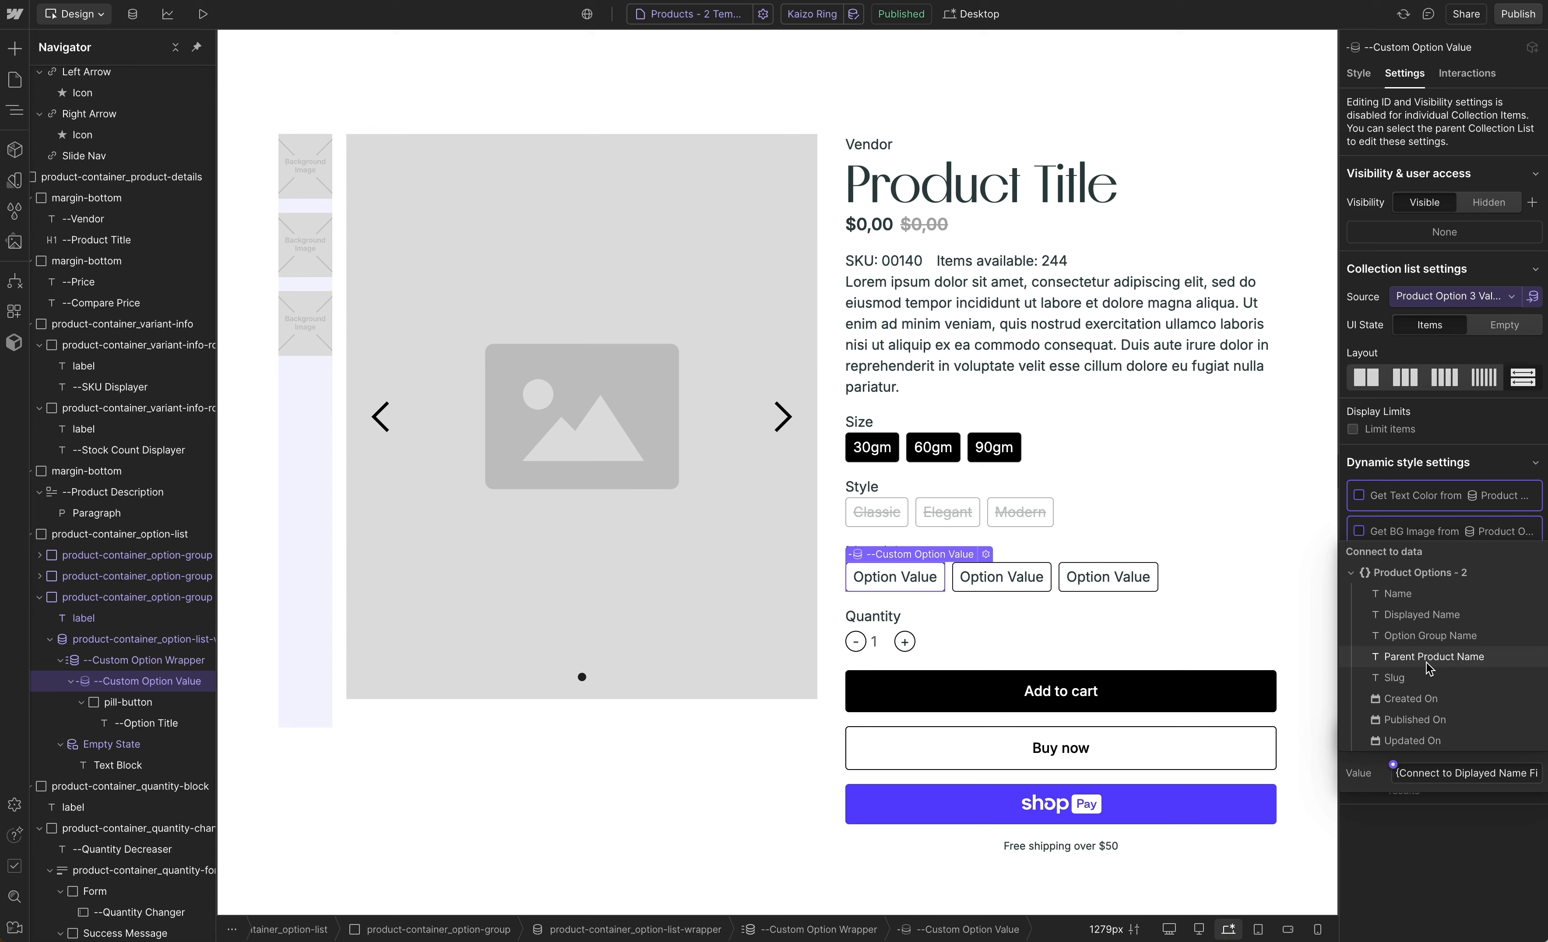
left_click(1420, 615)
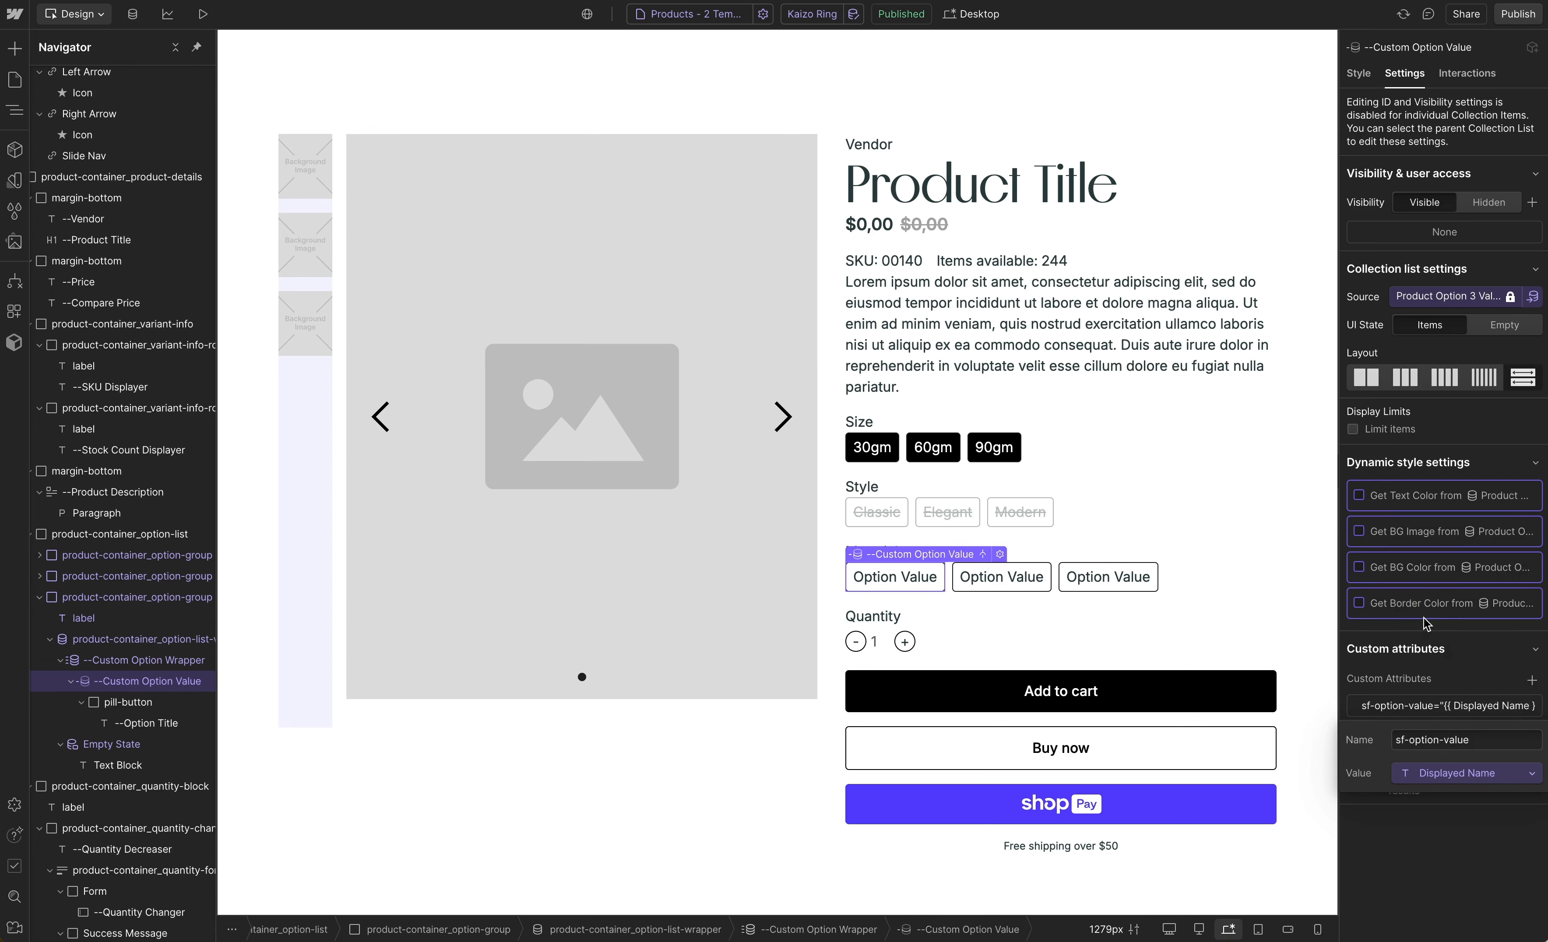
left_click(160, 727)
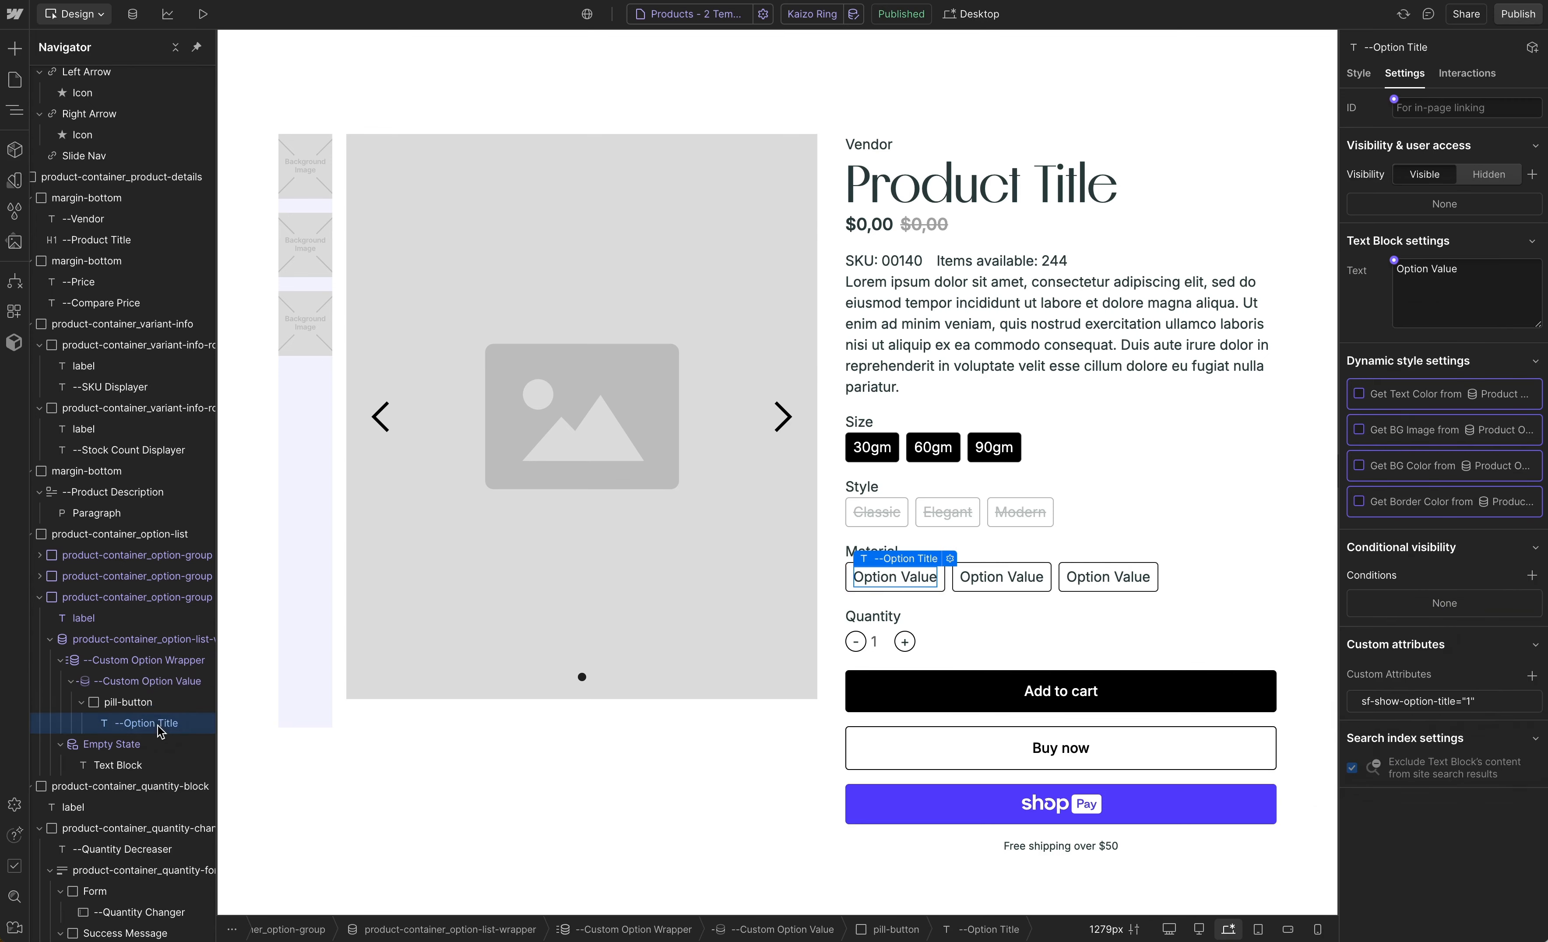
left_click(1394, 260)
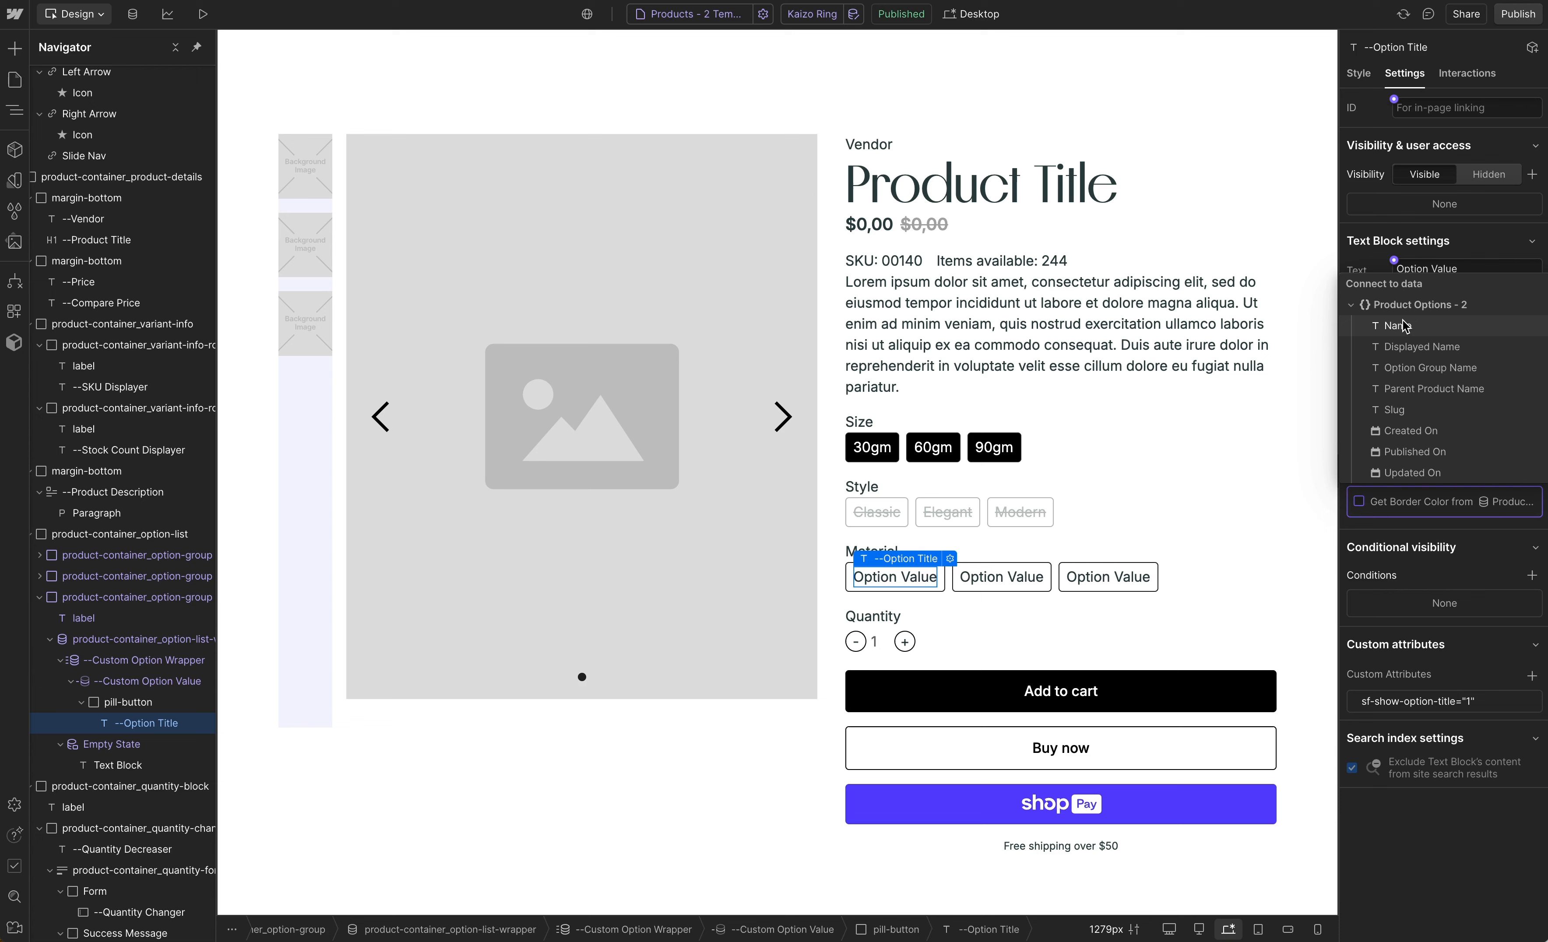
left_click(1400, 347)
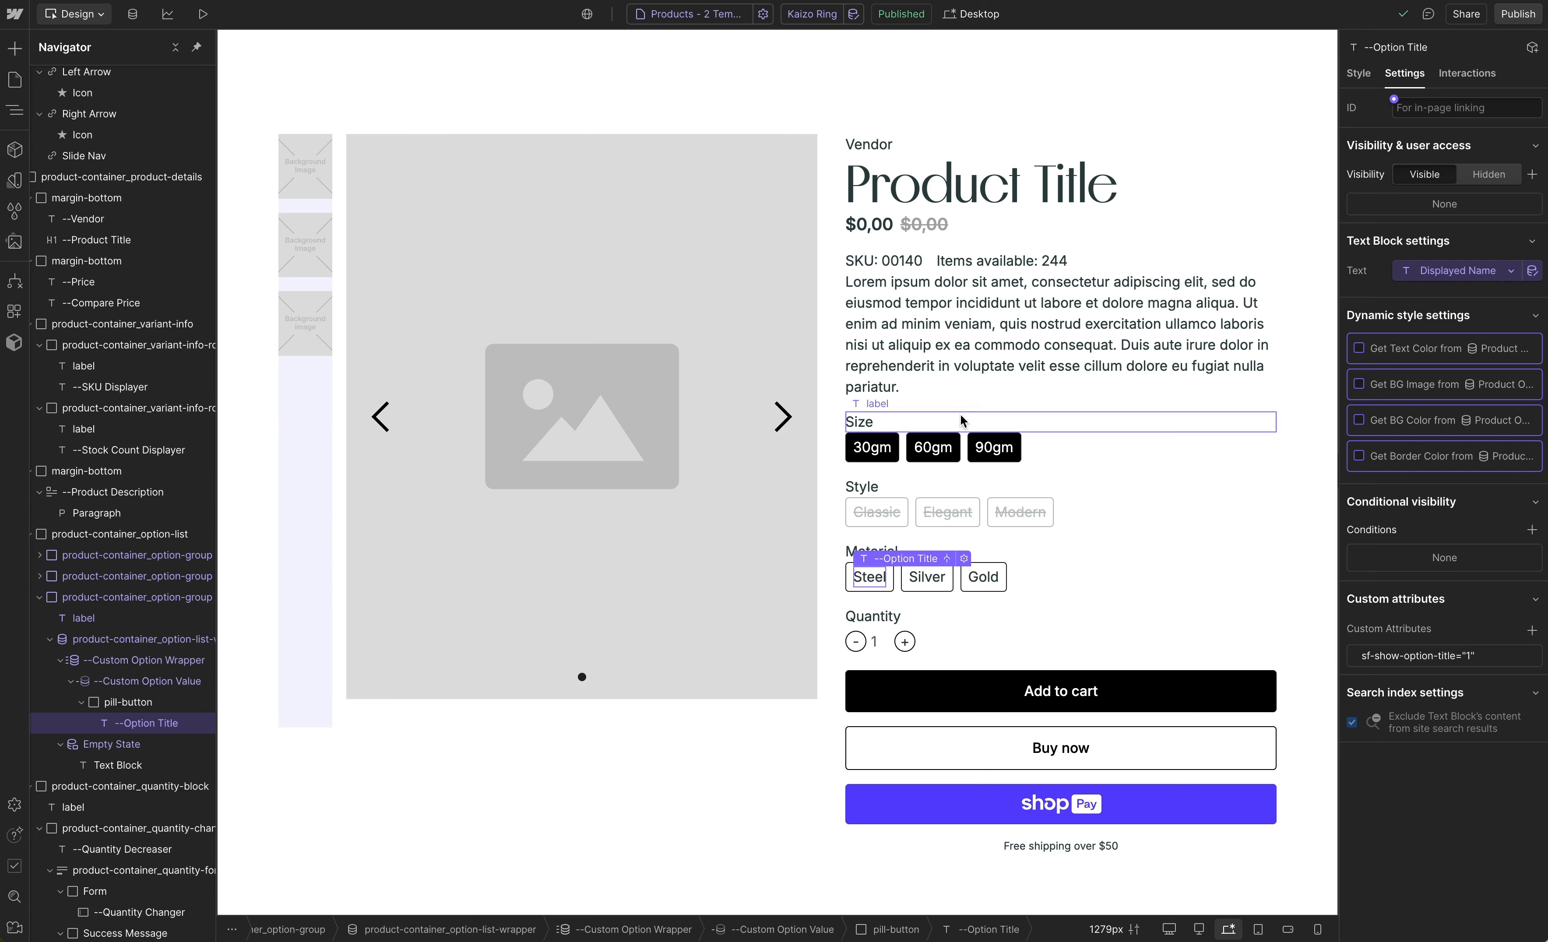
Remove the sf-active combo class from the pill-button in the Size option group
left_click(1015, 442)
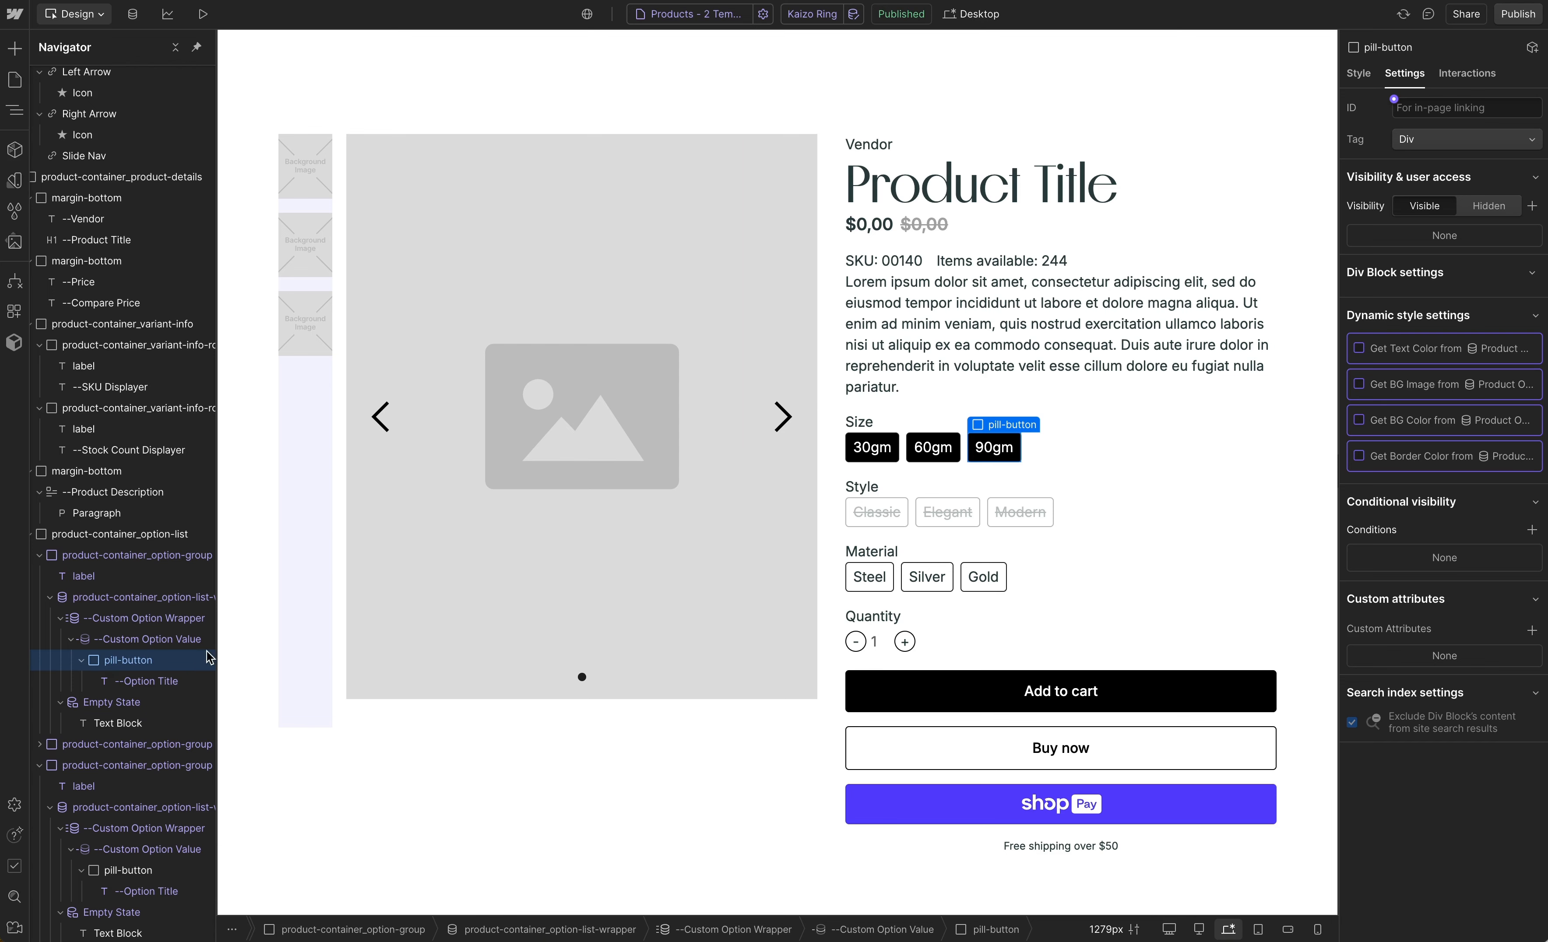
key("s")
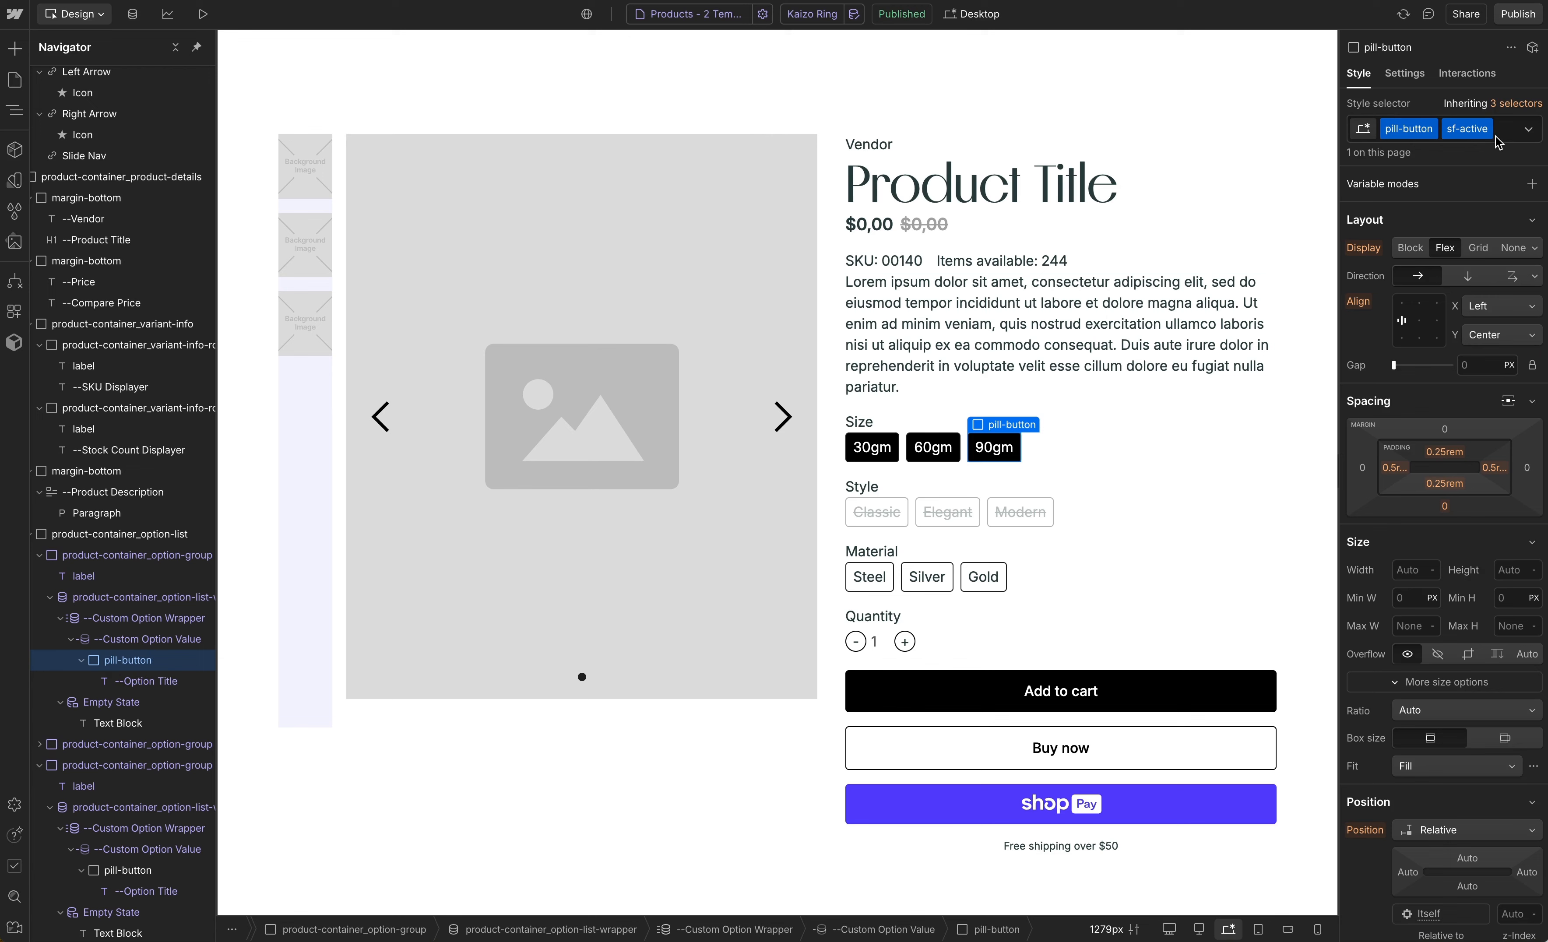
left_click(1510, 132)
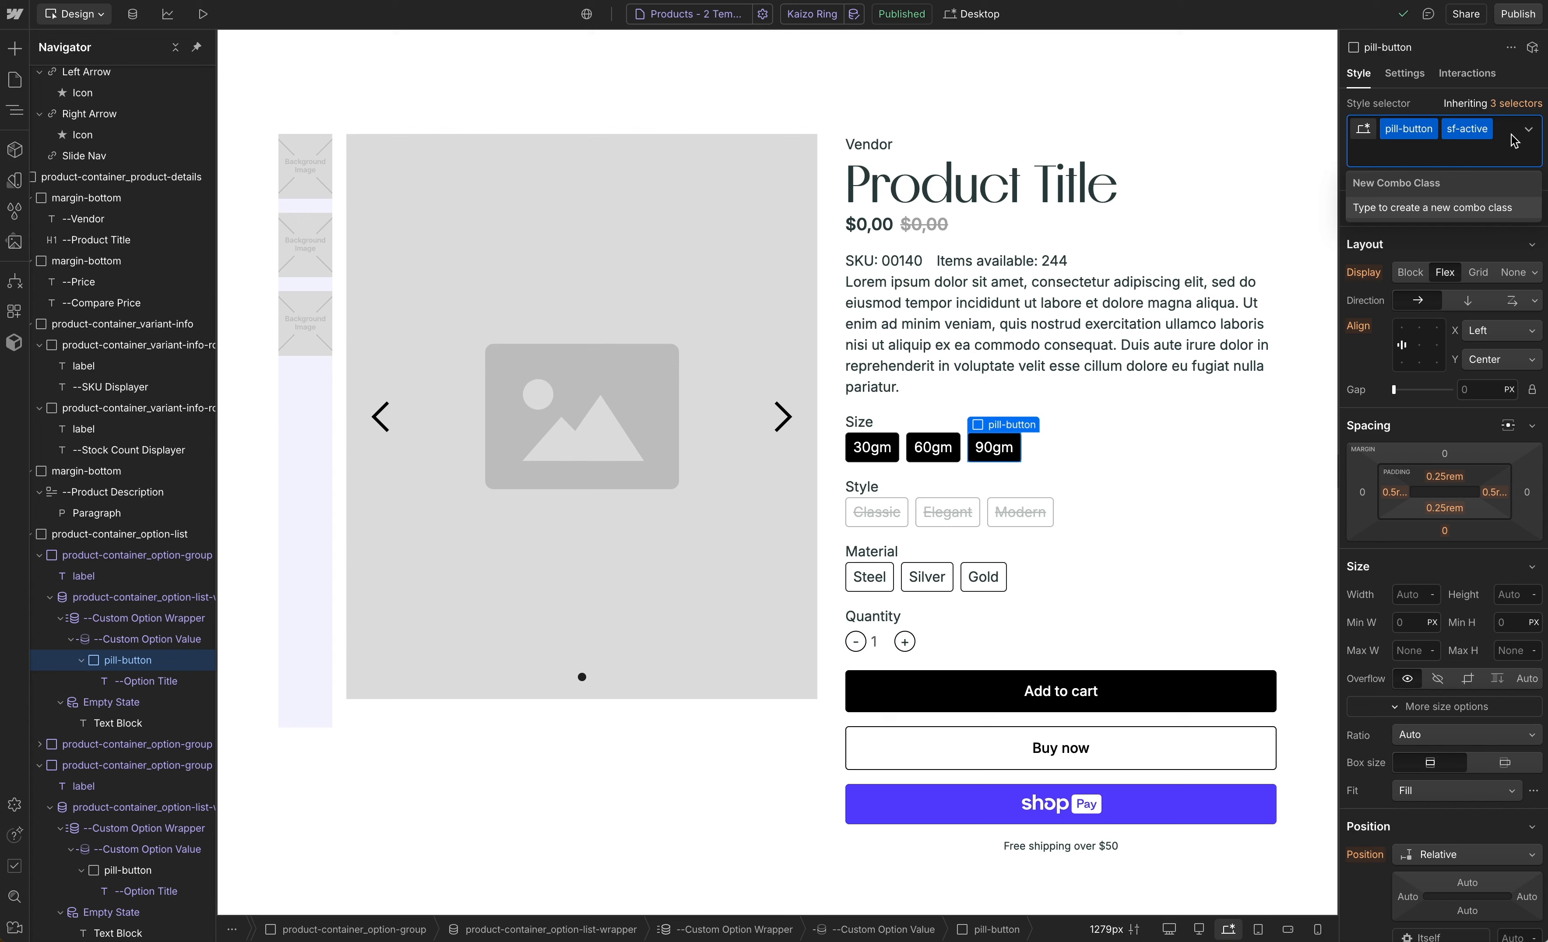
key("BackSpace")
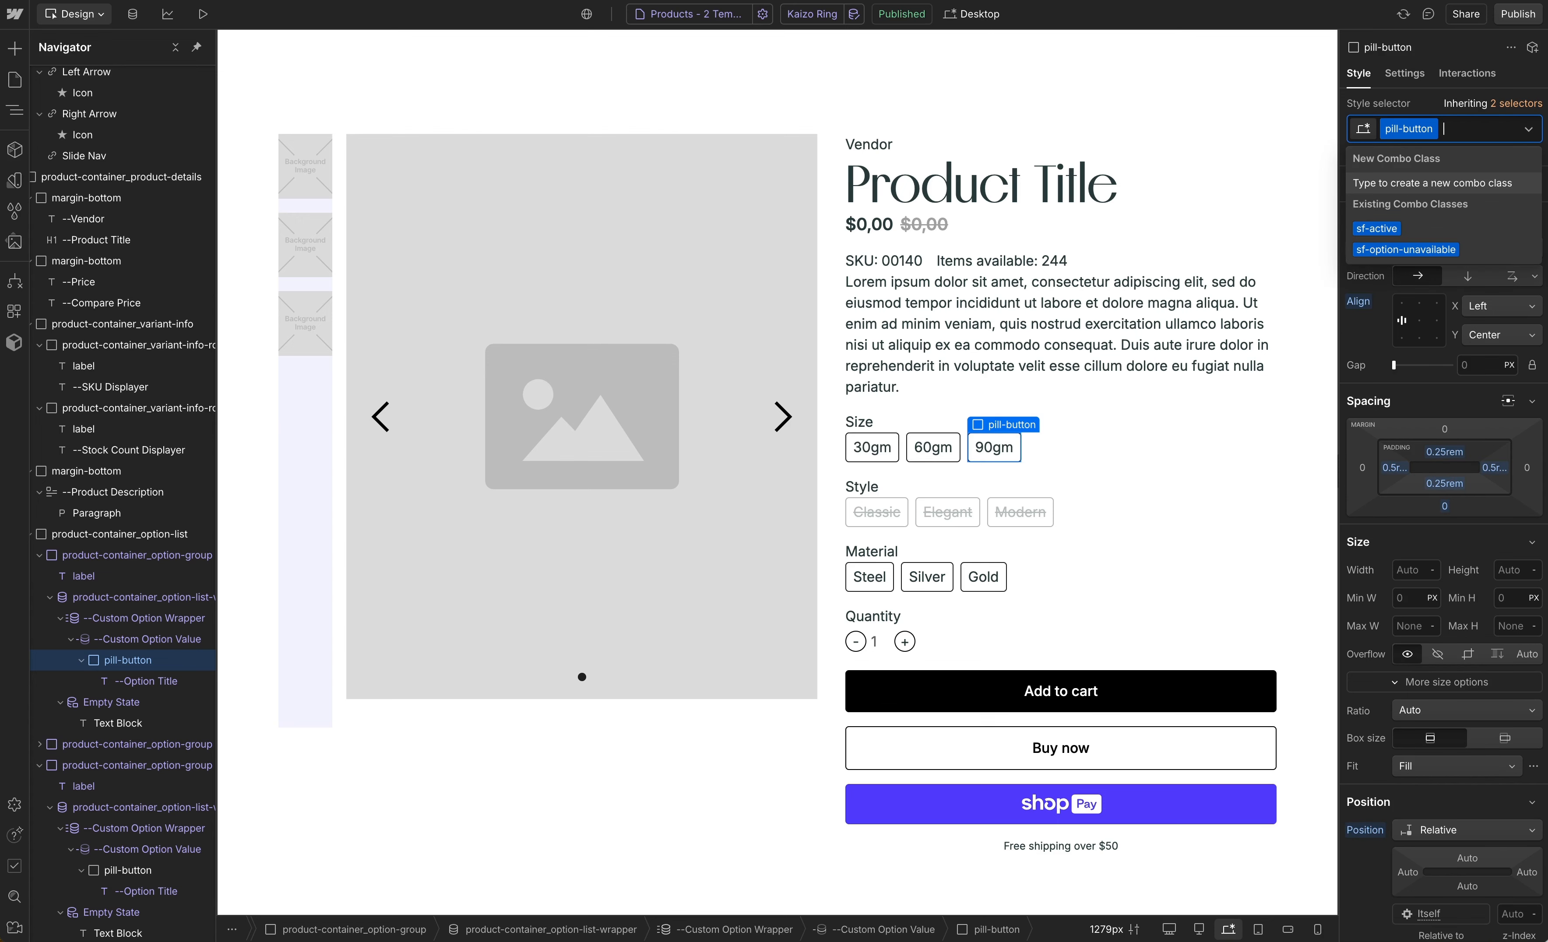
key("Escape")
Remove the sf-option-unavailable combo class from the pill-button in the Style option group
left_click(1017, 526)
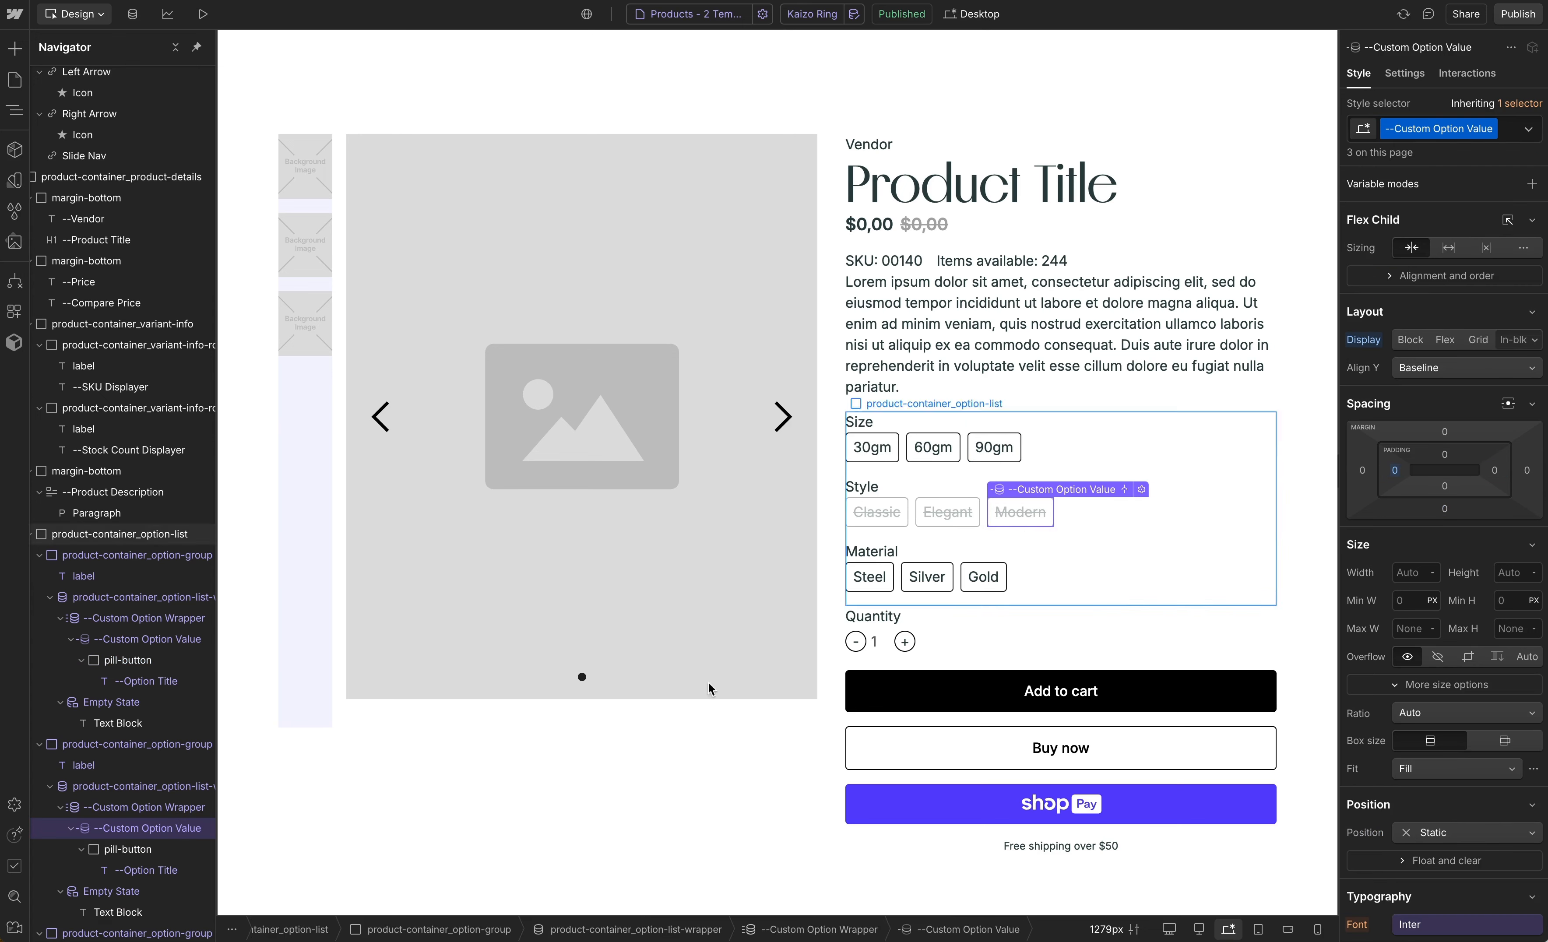
left_click(116, 855)
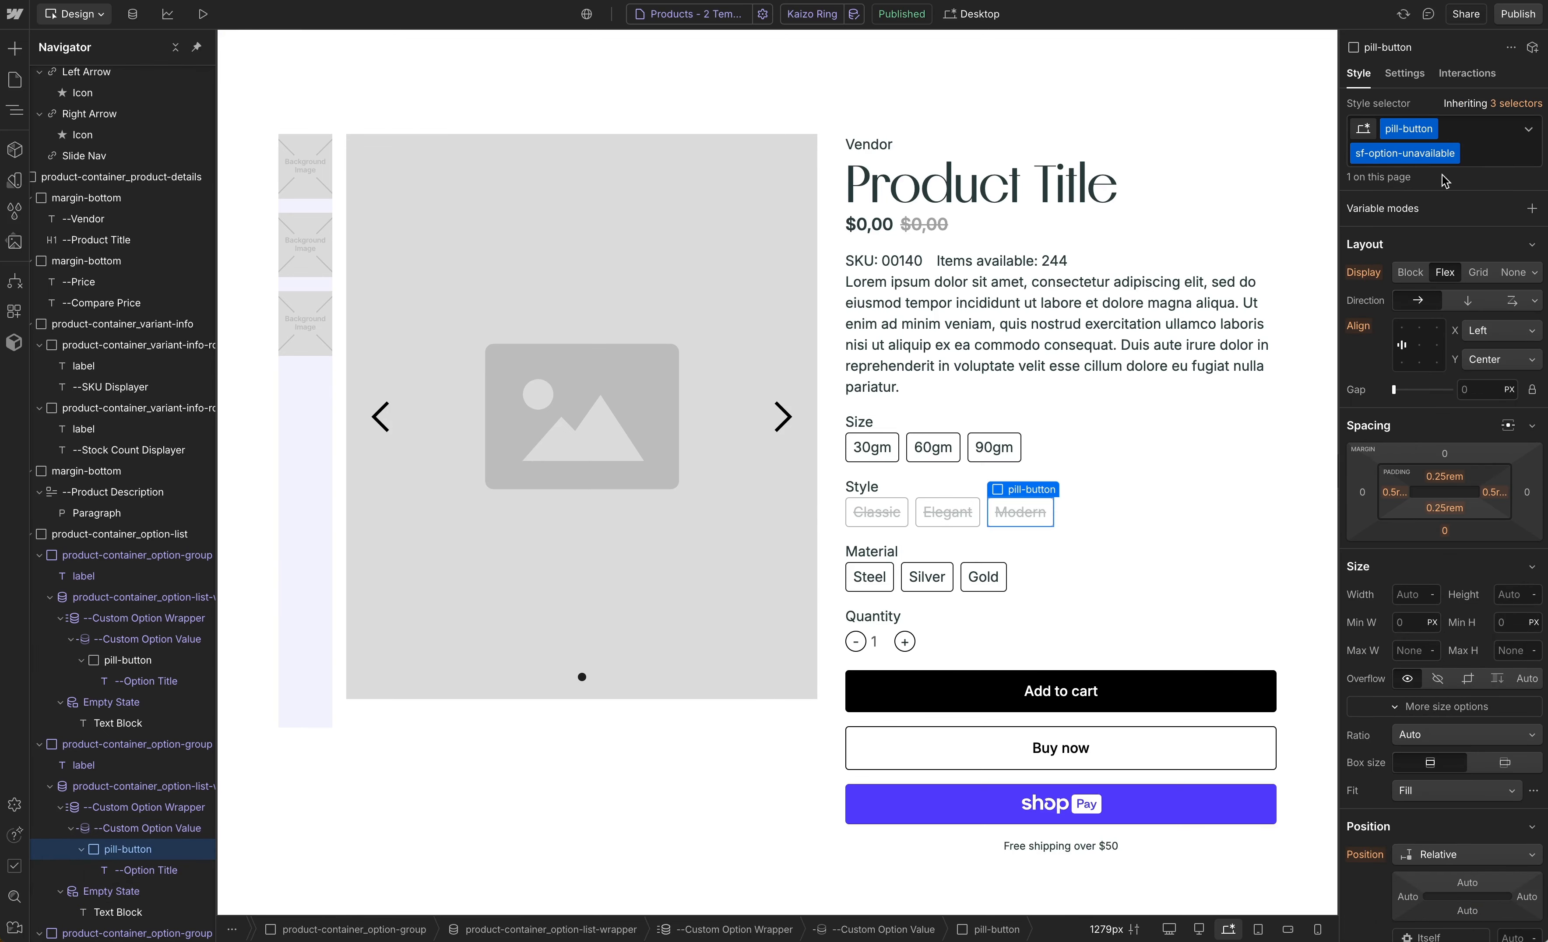
left_click(1491, 159)
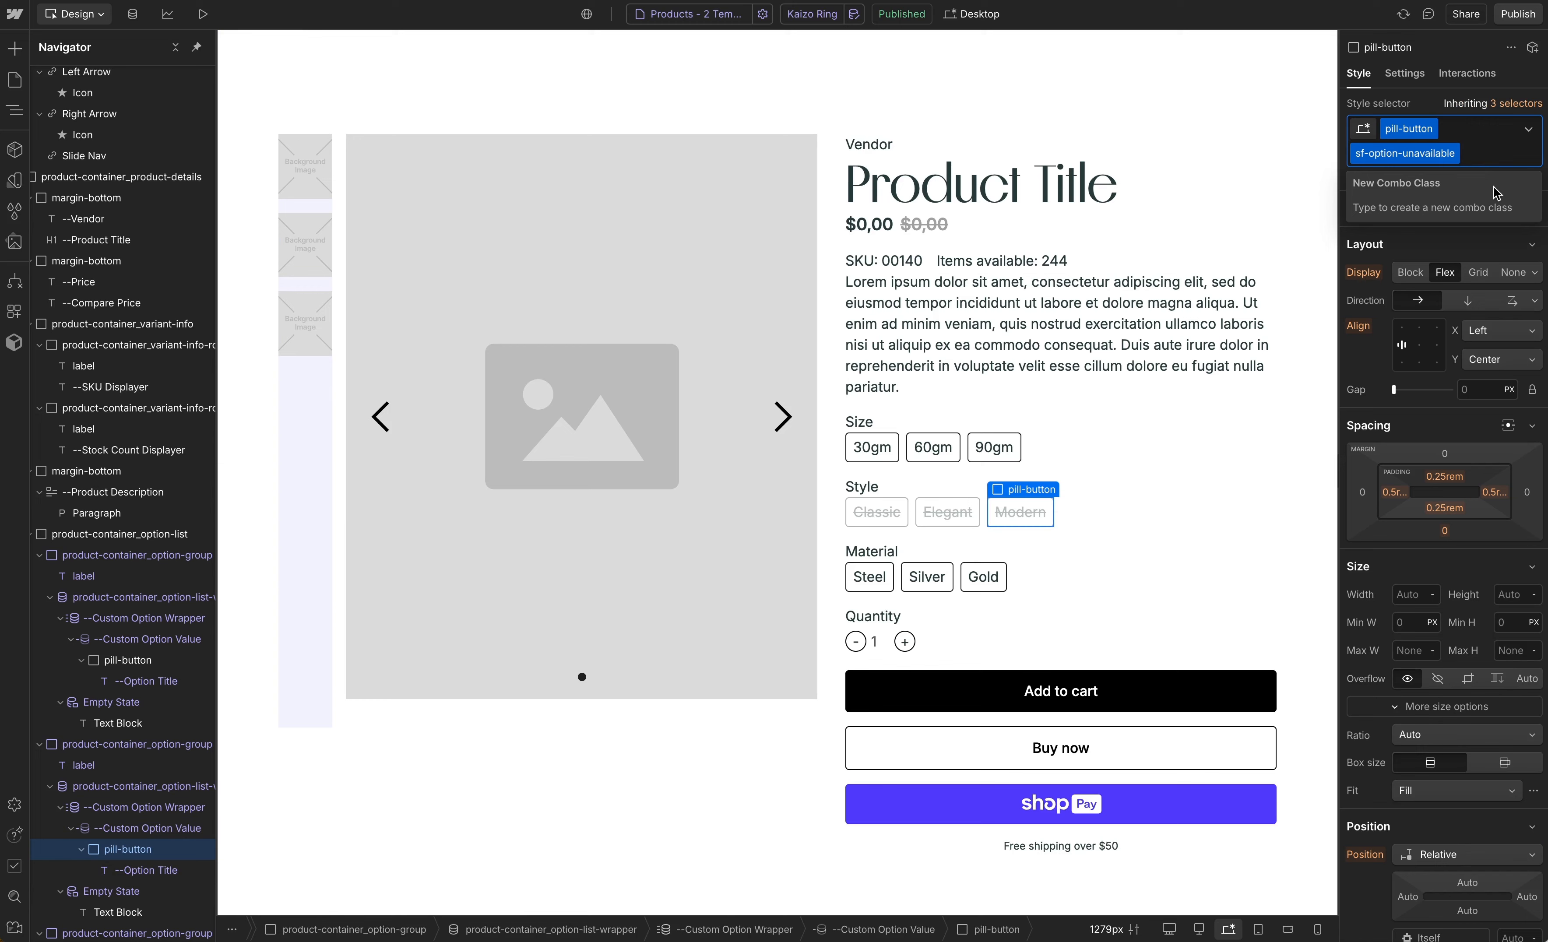
key("BackSpace")
left_click(1206, 473)
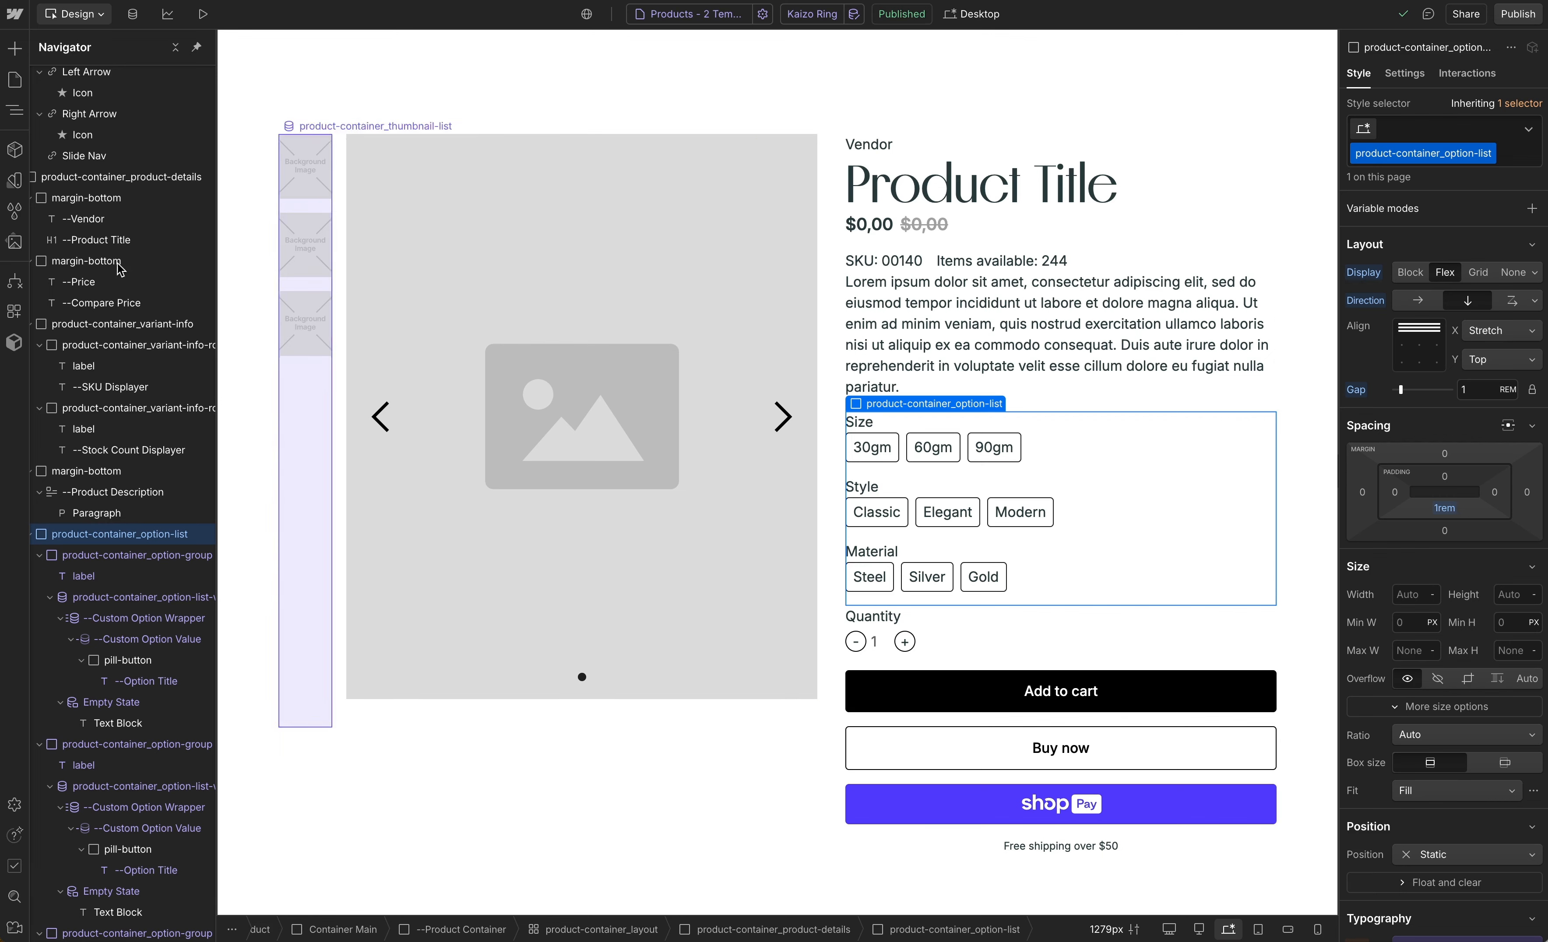
Select the Product Container and collapse its product-container_layout element in the element tree
scroll(114, 273, "up", 4)
scroll(111, 269, "up", 3)
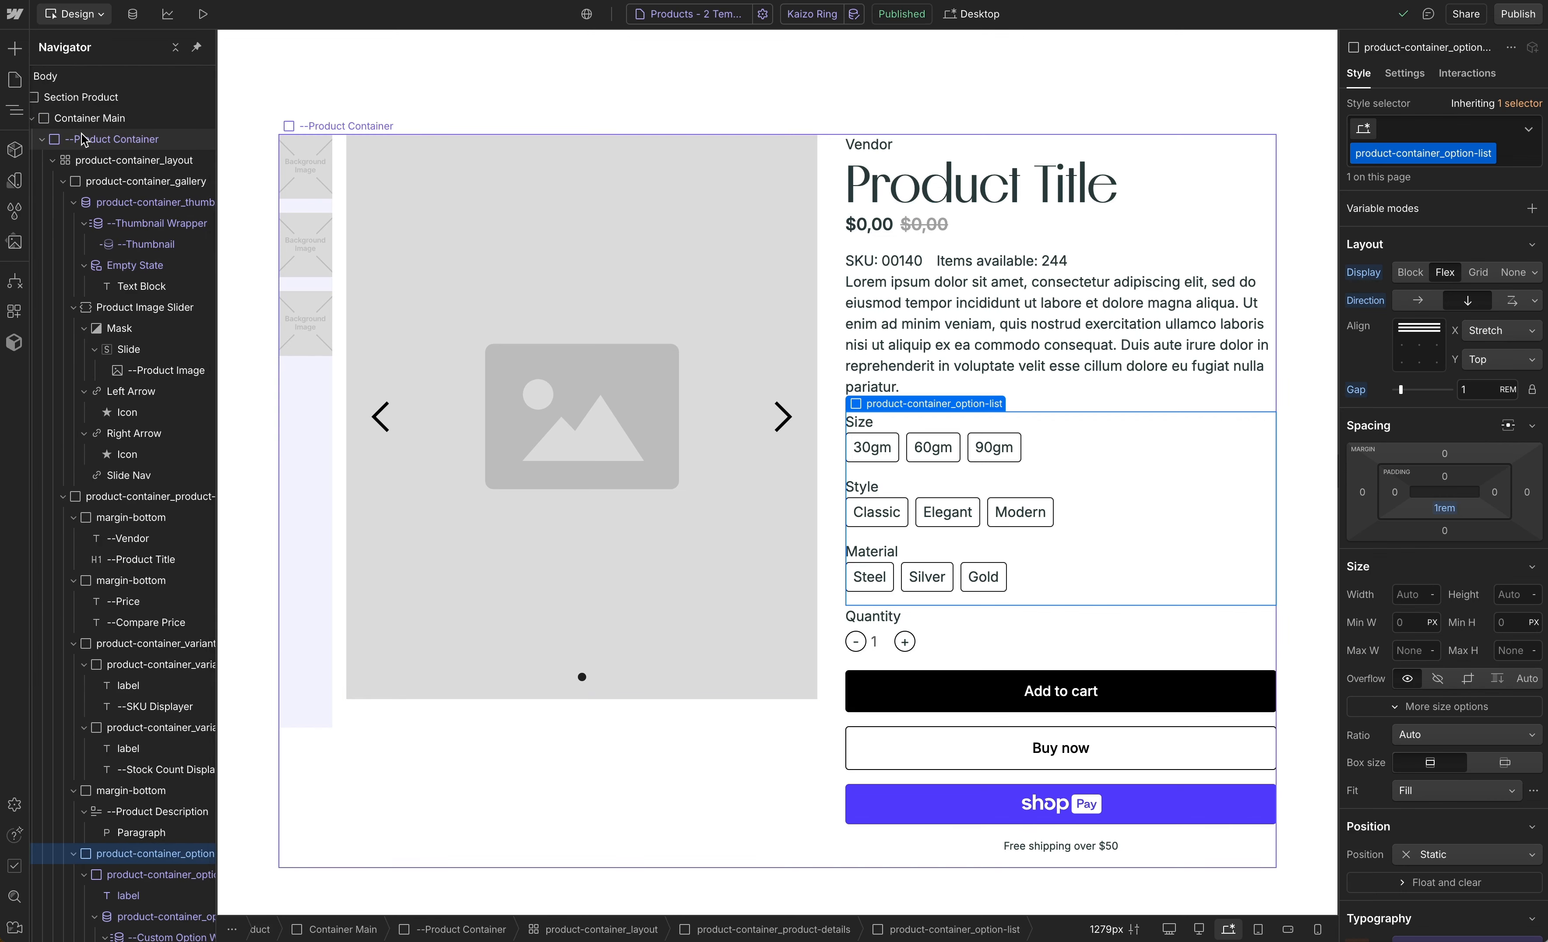
left_click(85, 140)
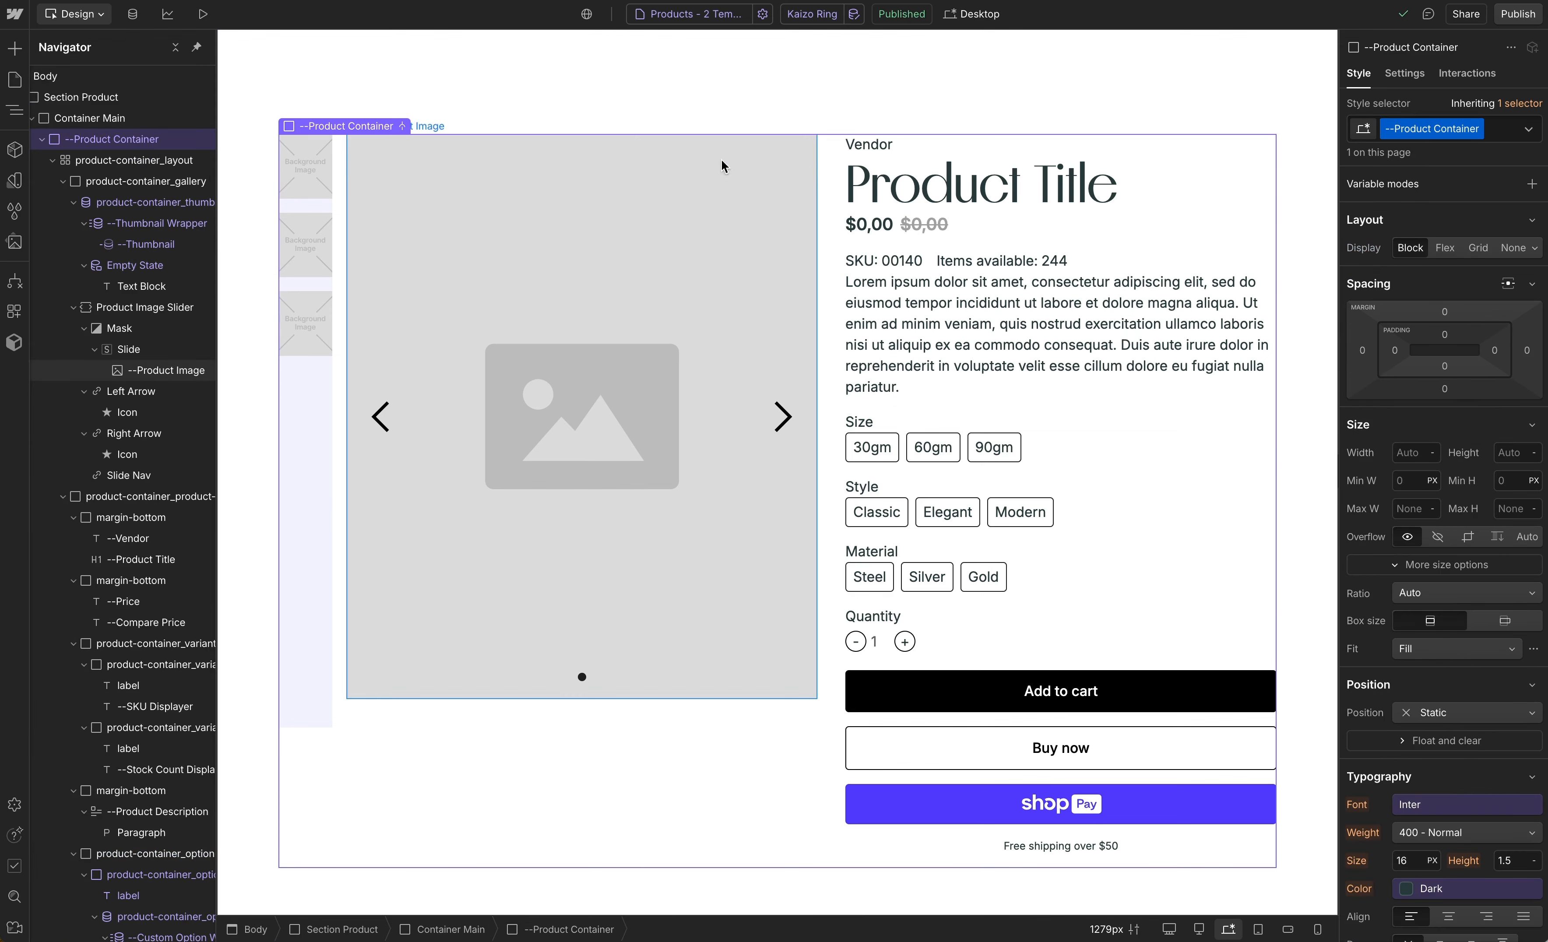
left_click(53, 162)
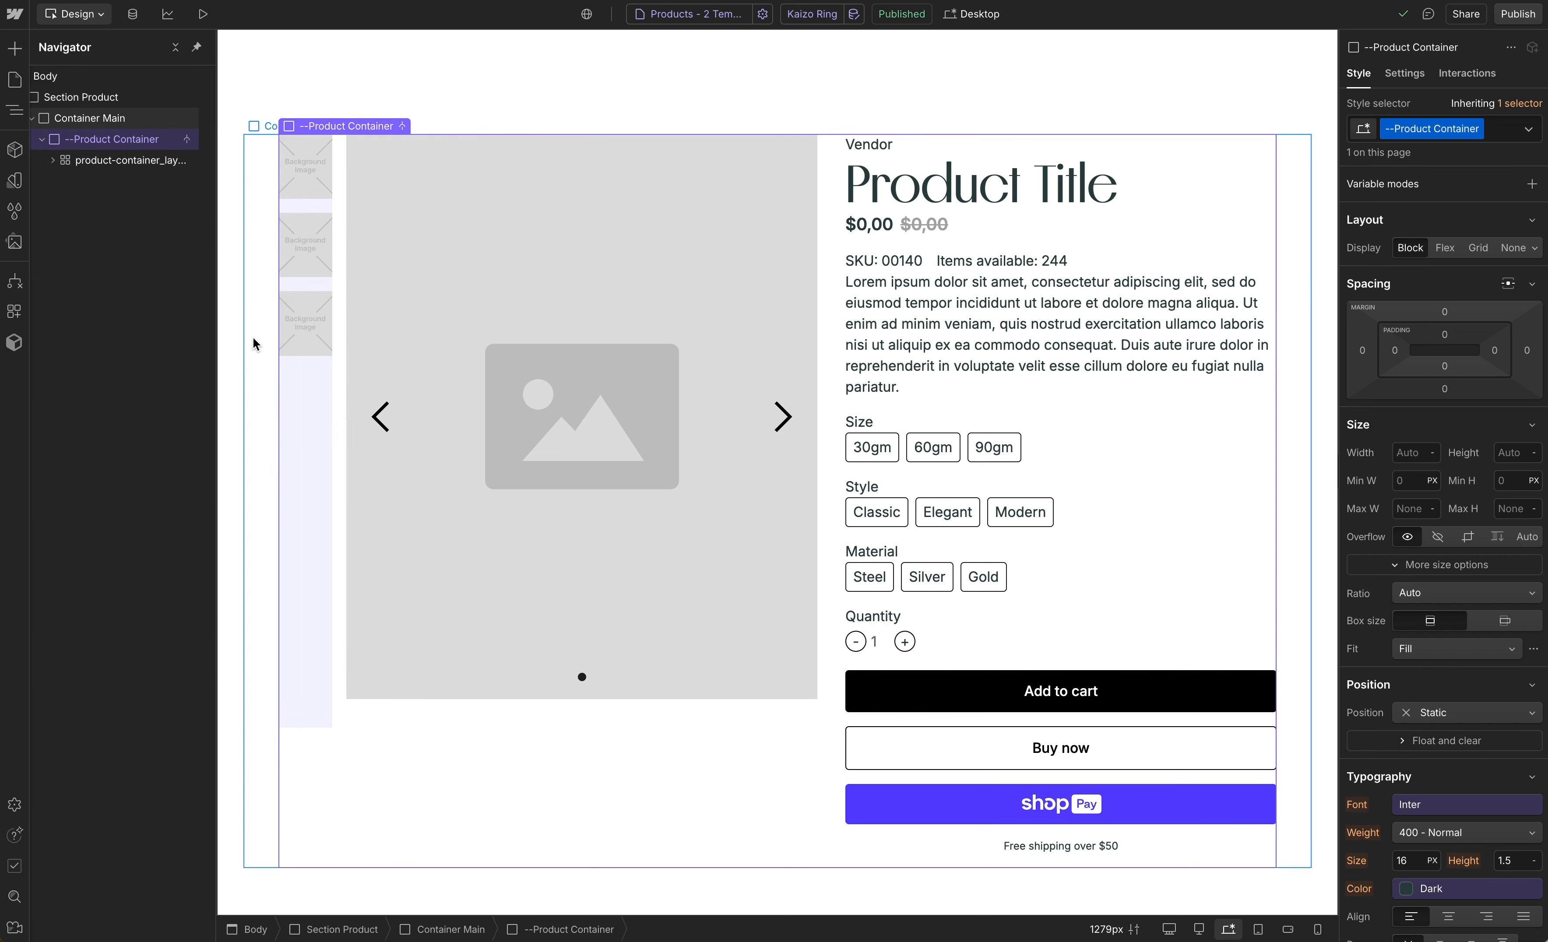
Launch the Shopyflow app and bring up the Store Builder's list of components to add
left_click(15, 311)
left_click(216, 151)
left_click_drag(812, 270, 473, 235)
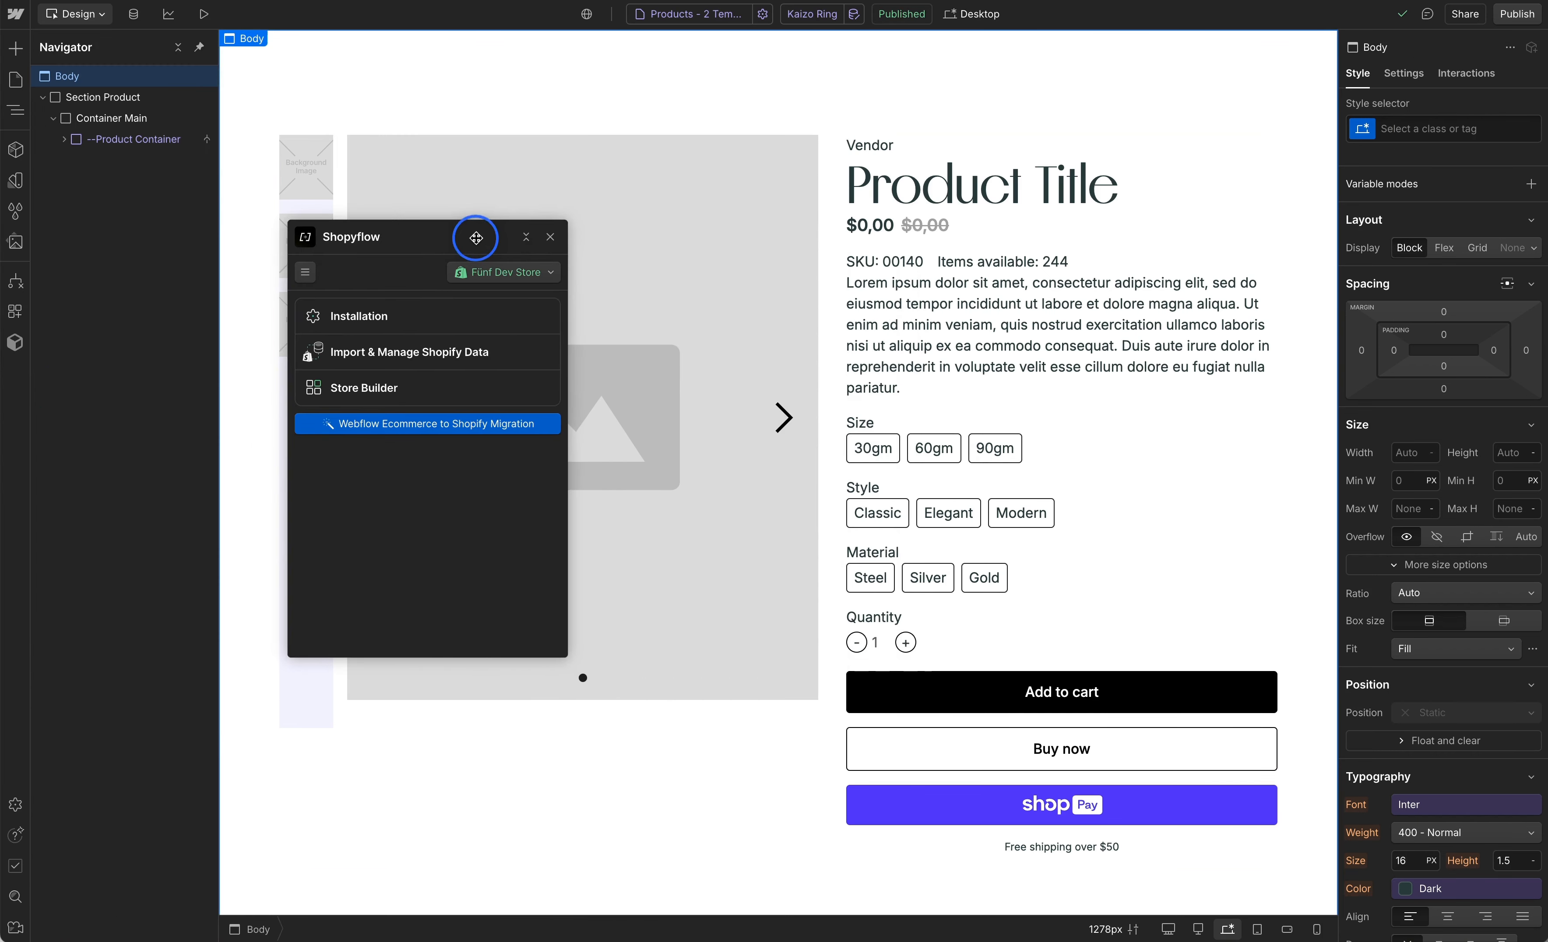
left_click(394, 391)
left_click(381, 311)
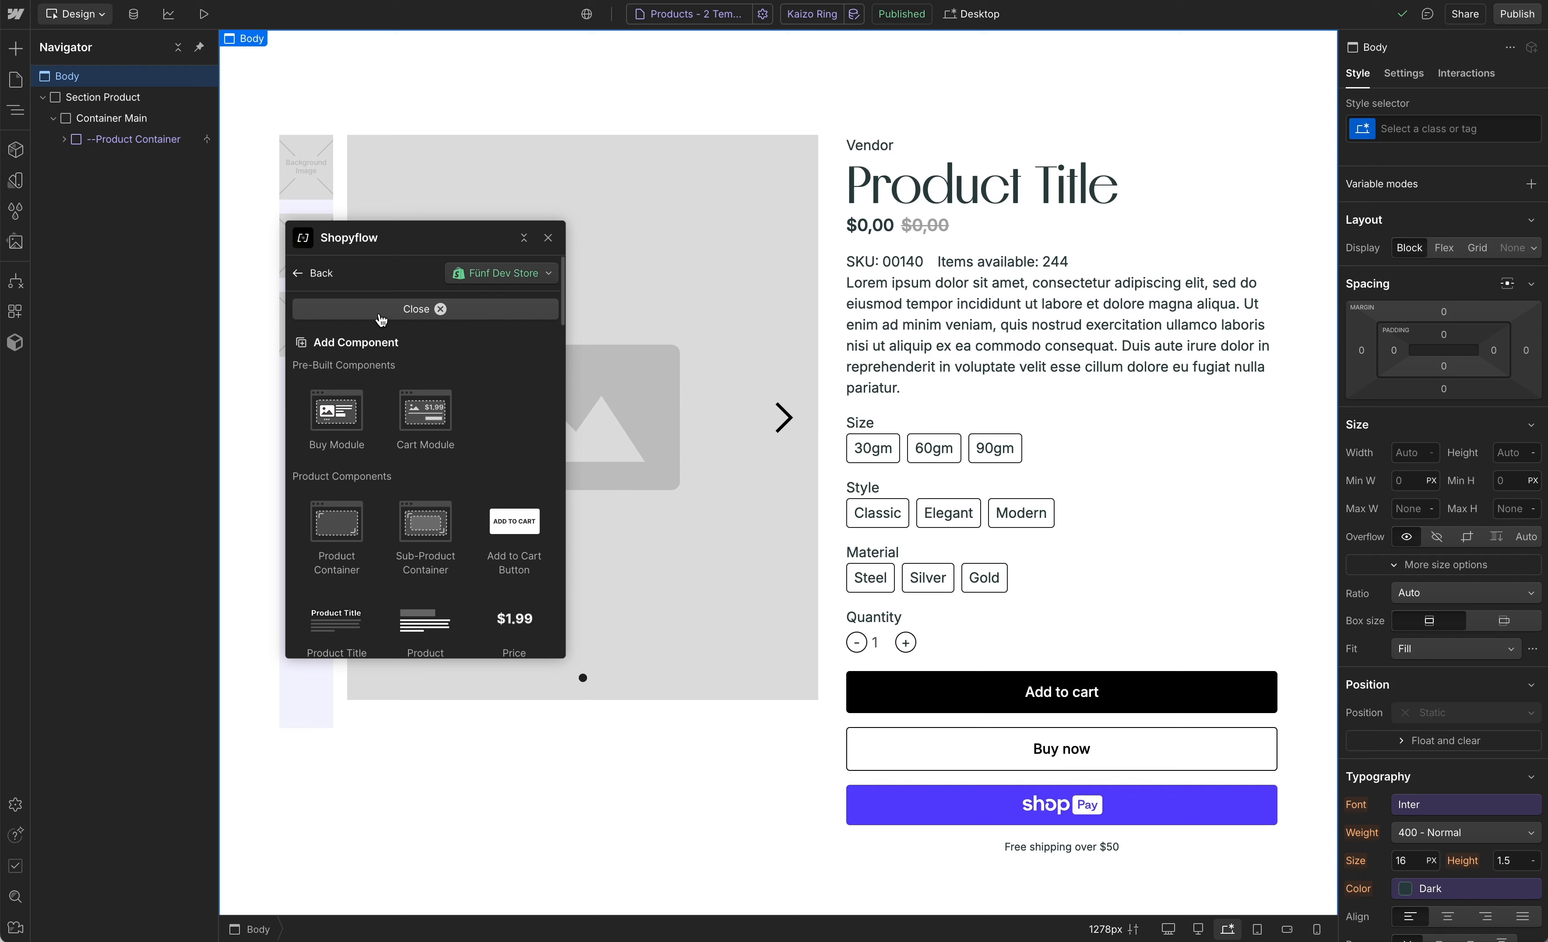
Create a Cart Module using the With pop-up layout and paste it into the page's Body
left_click(437, 420)
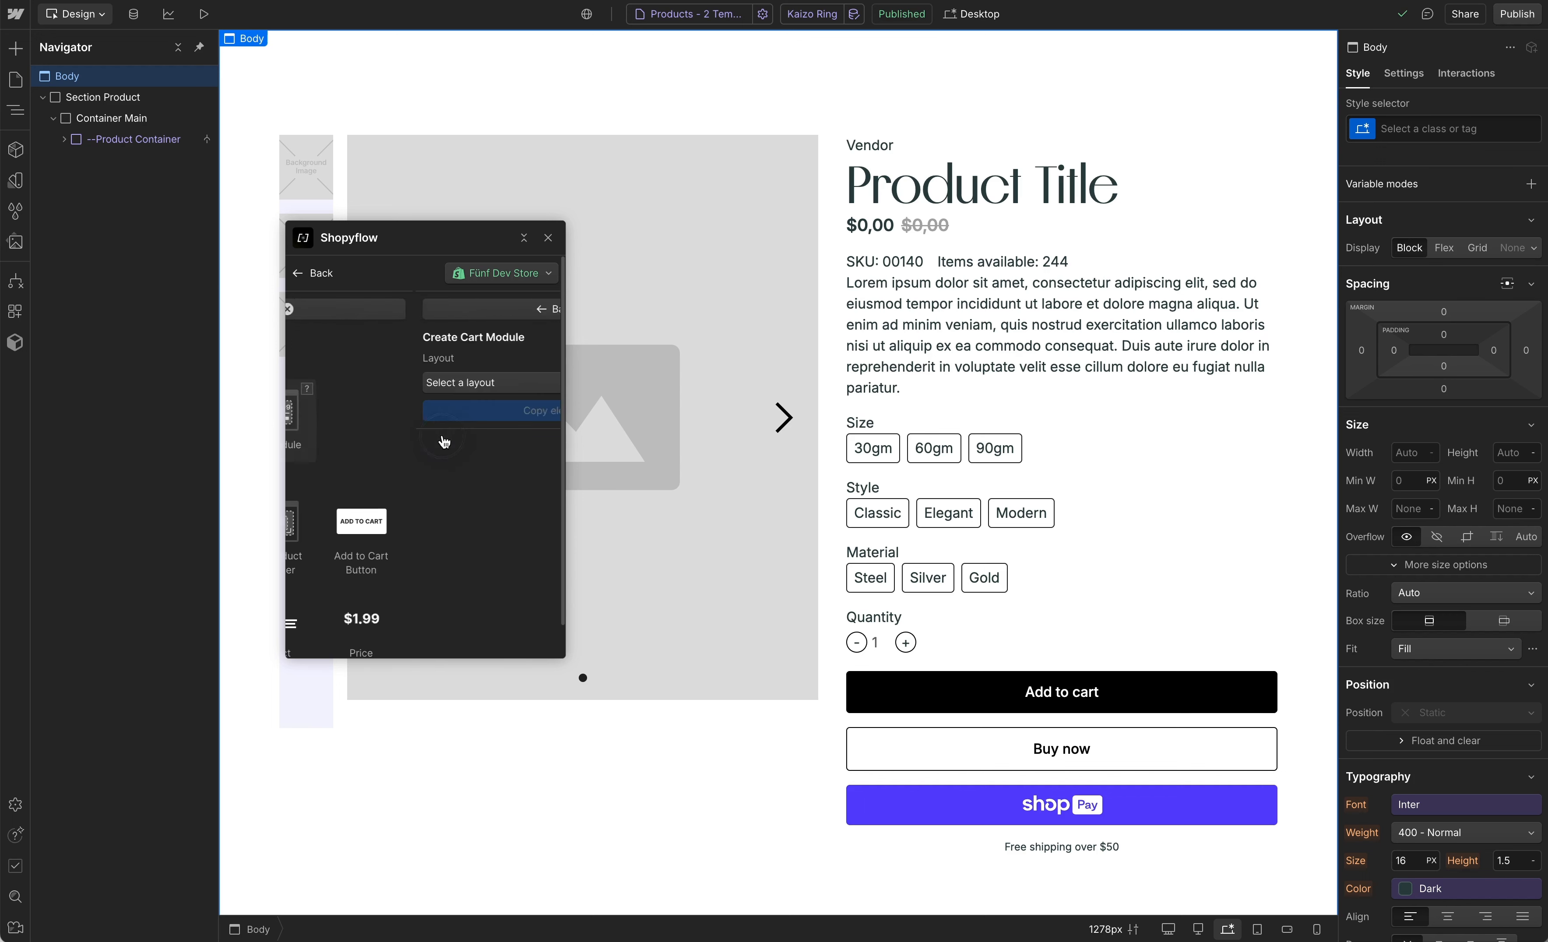
left_click(404, 384)
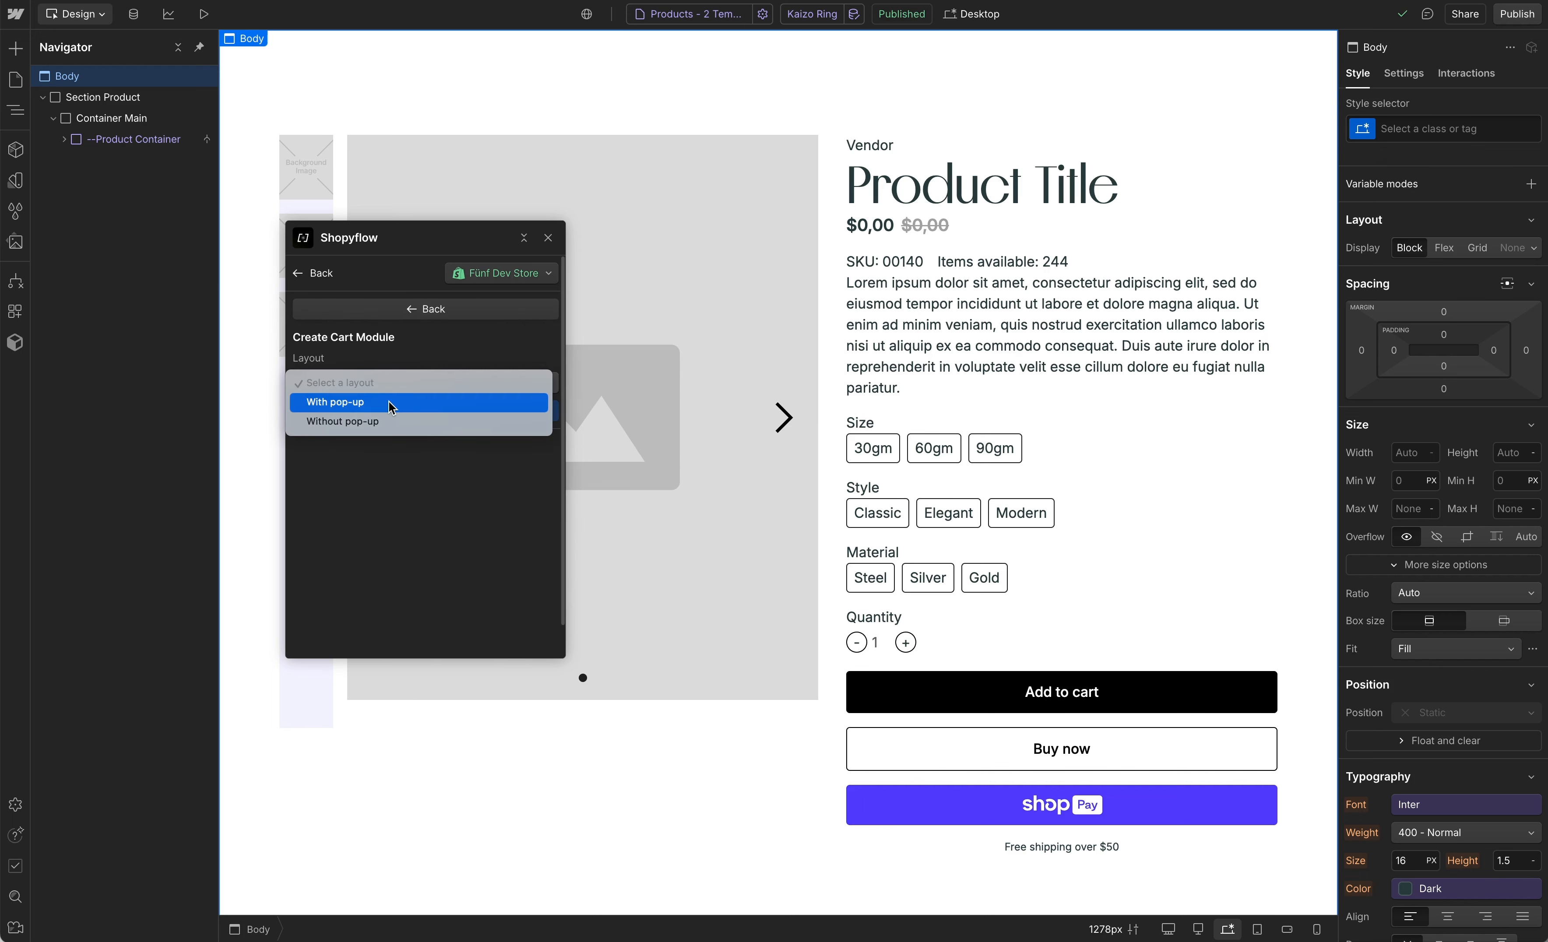
left_click(355, 402)
left_click(394, 411)
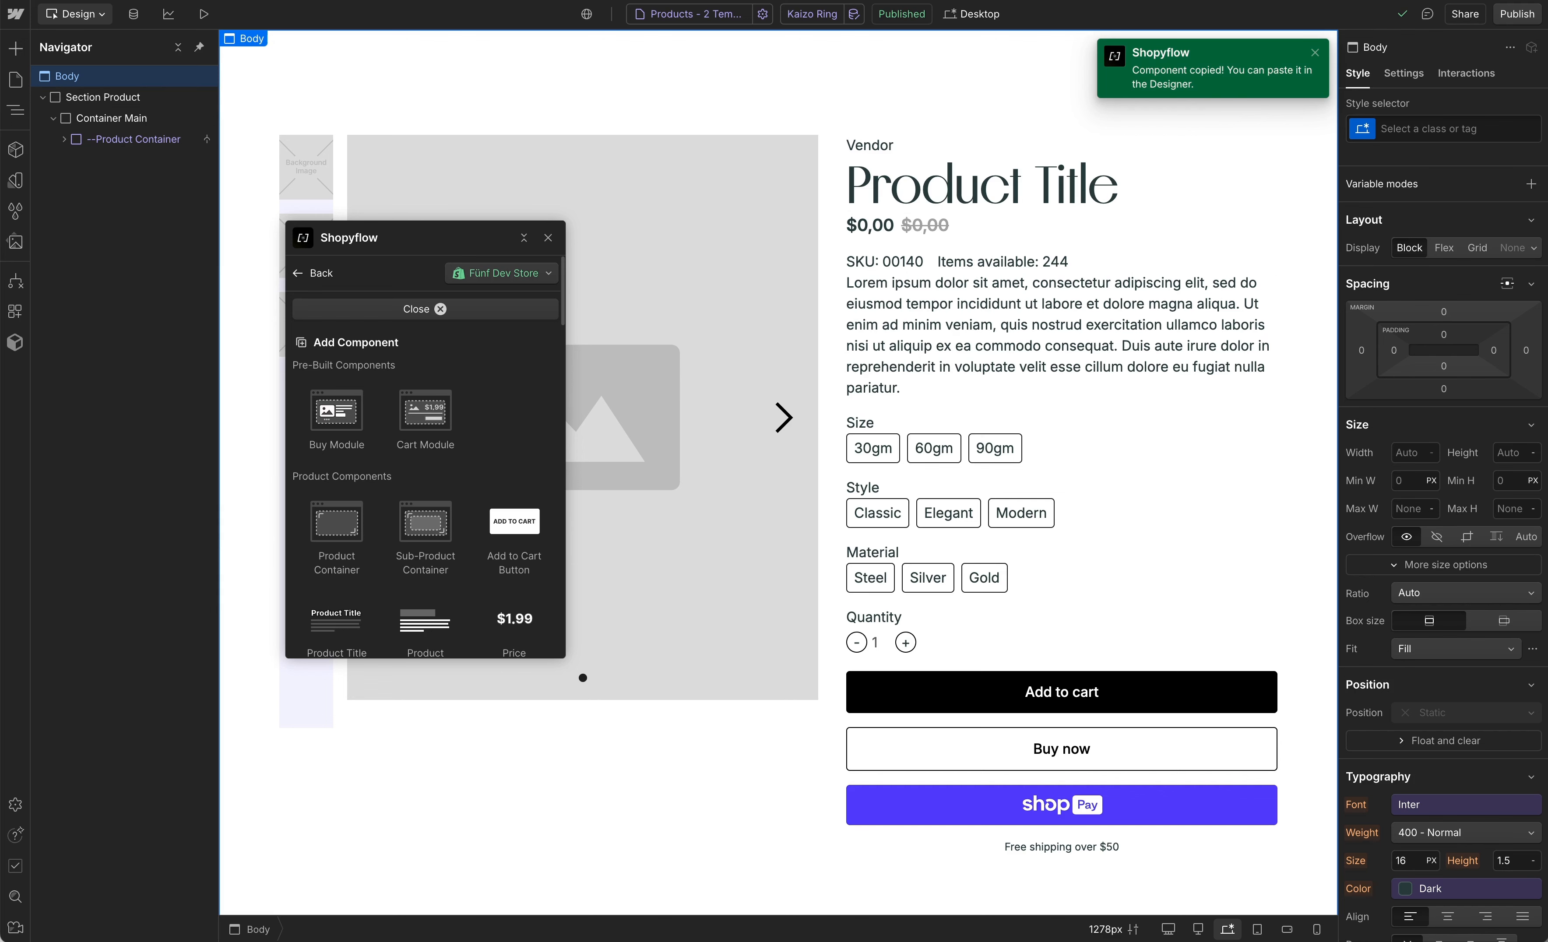
left_click(65, 77)
key("ctrl+v")
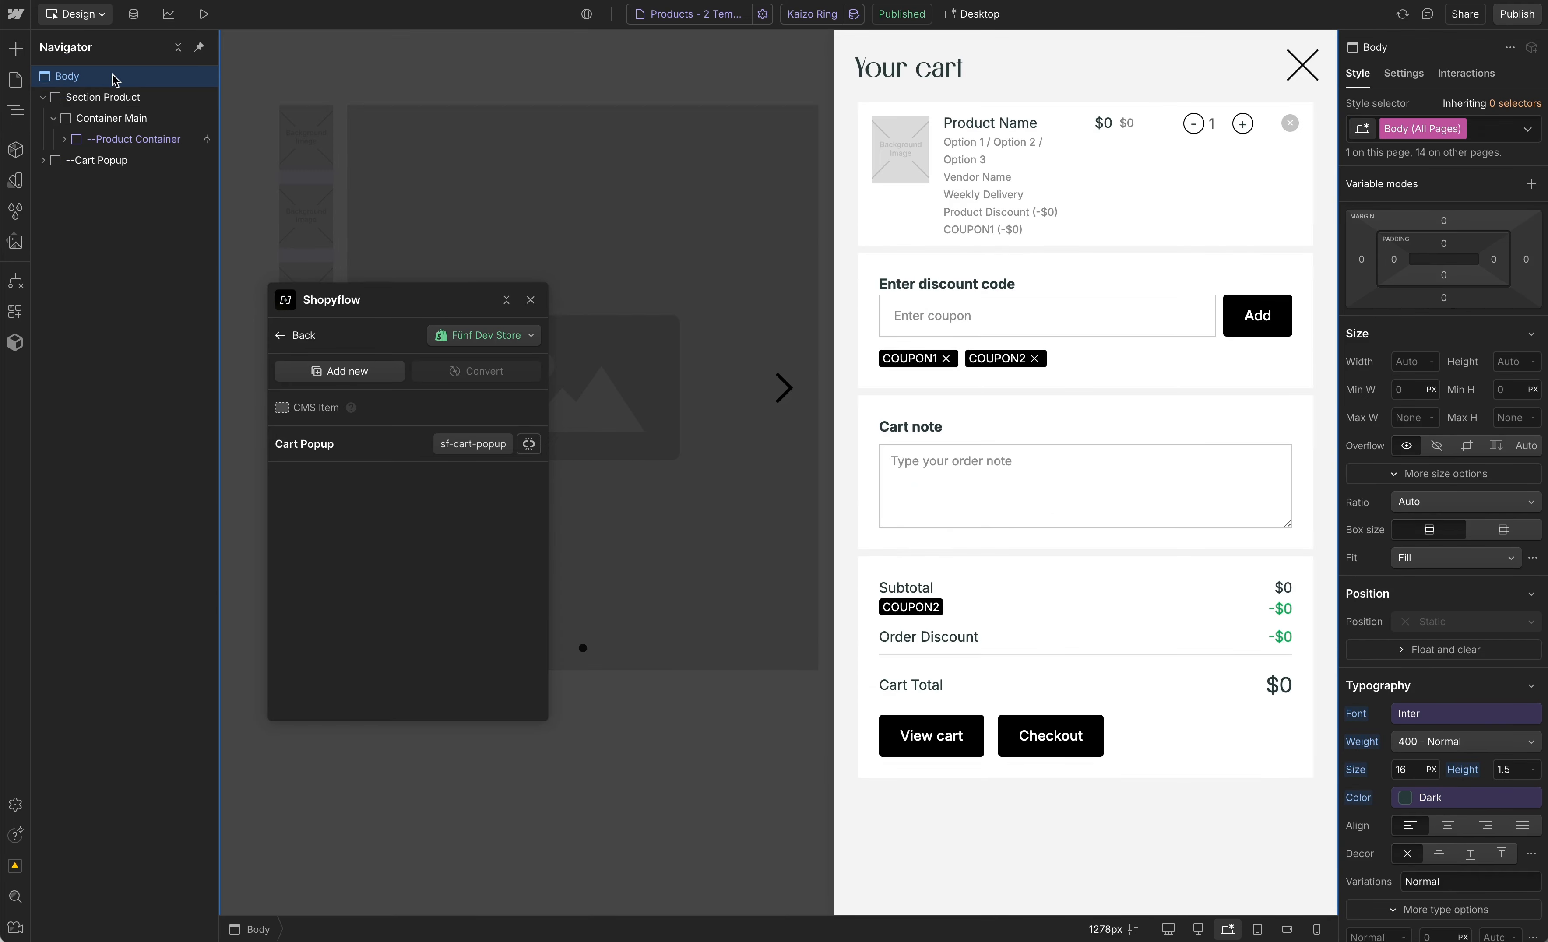
Remove the sf-cart-opened combo class from the Cart Popup element
left_click(96, 162)
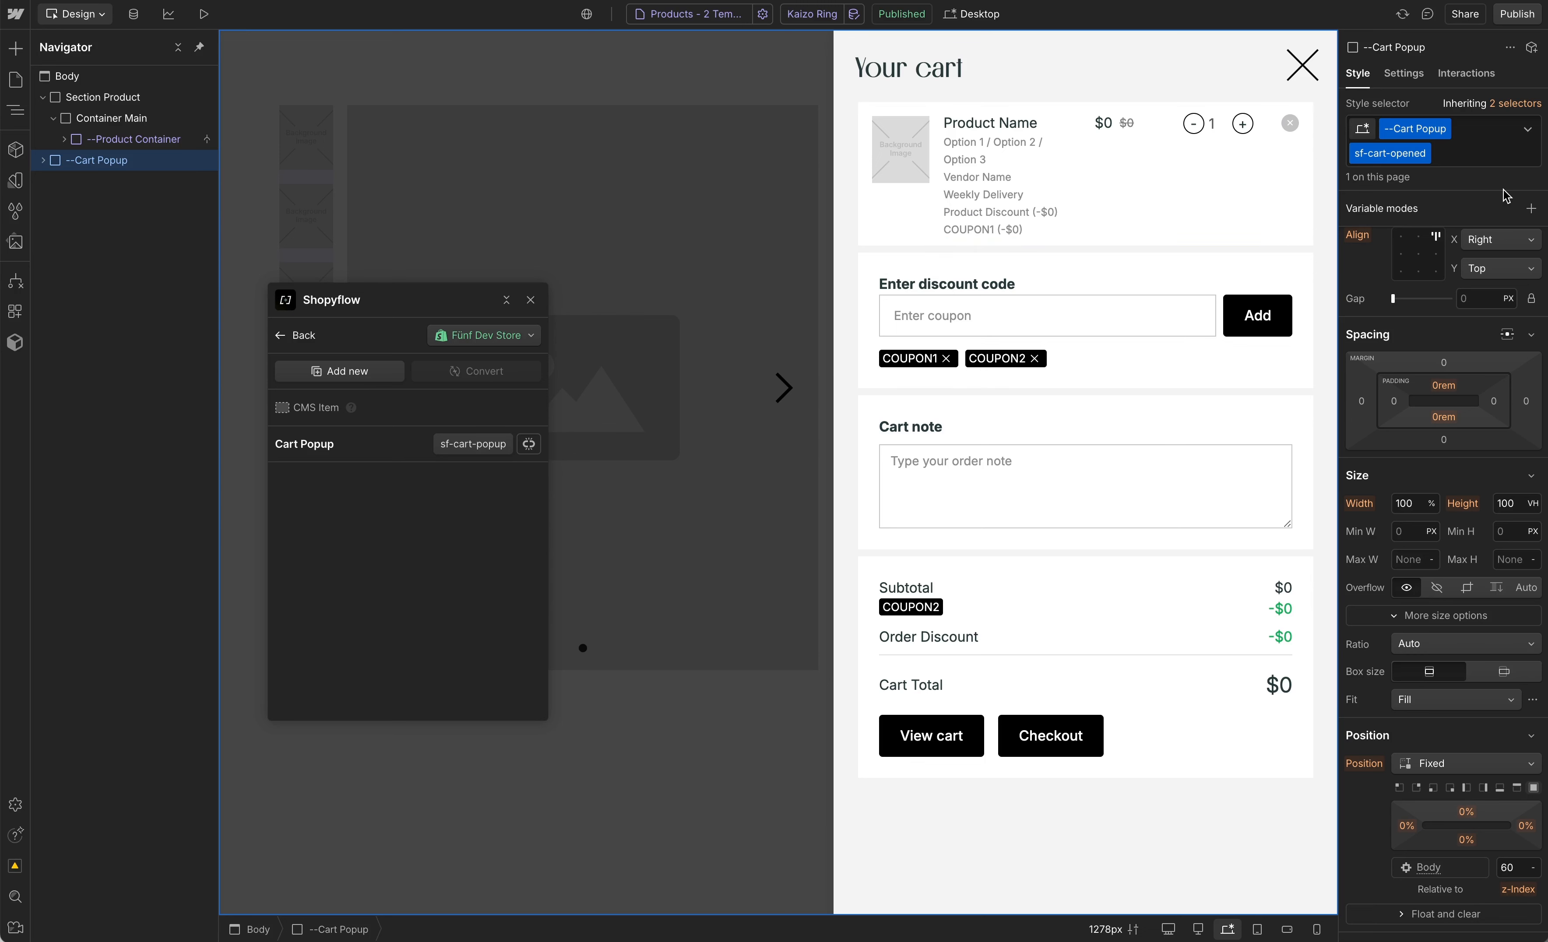
left_click(1461, 157)
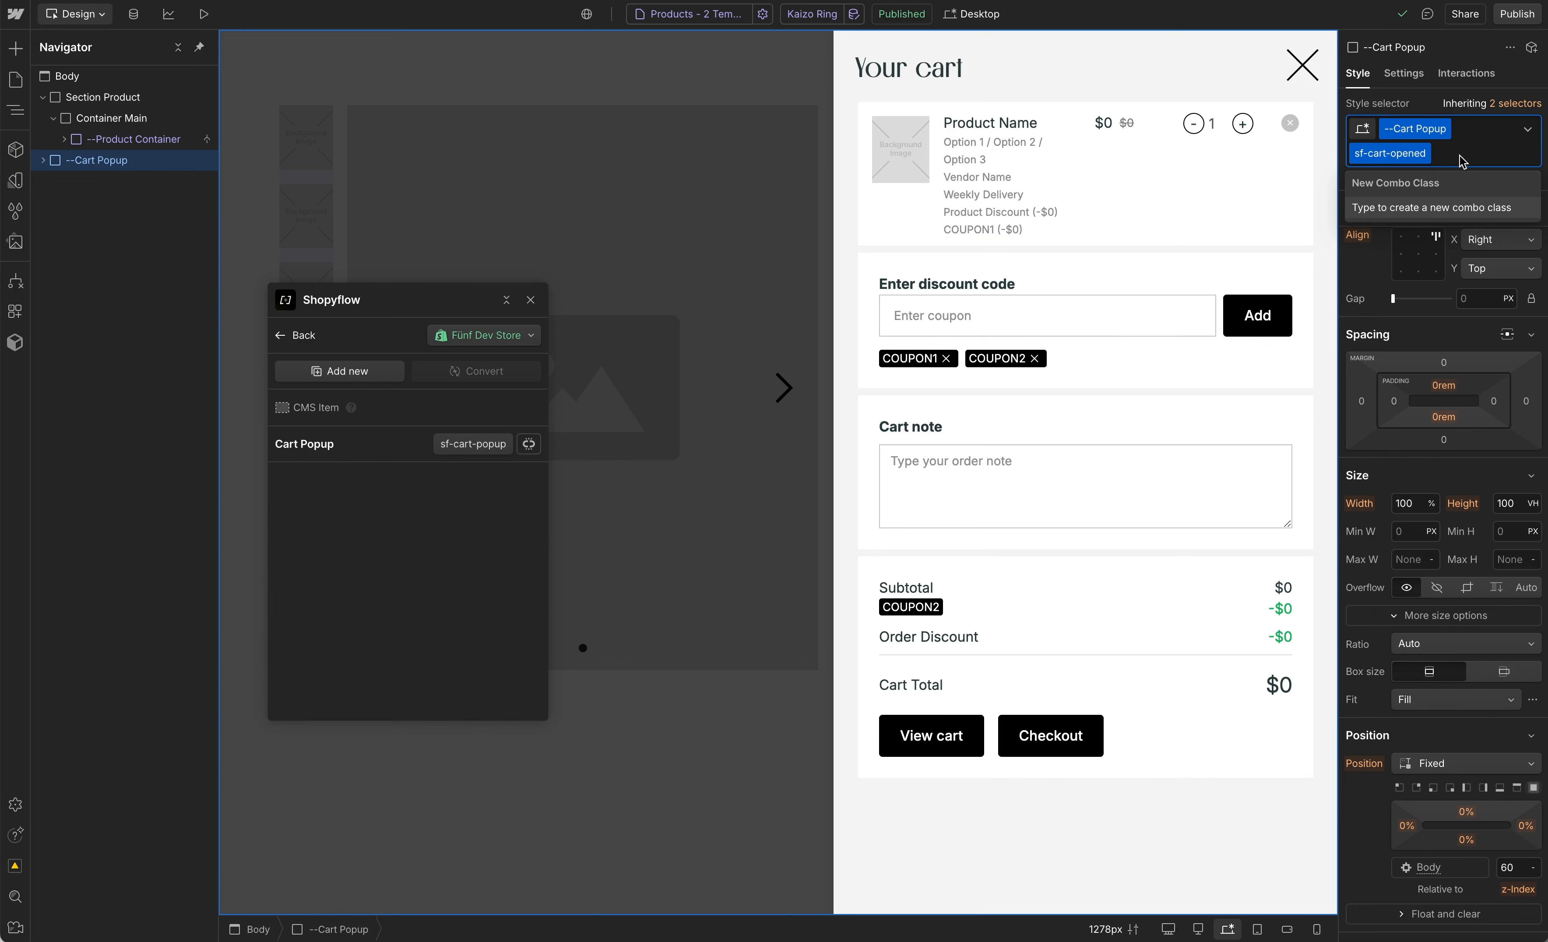
key("BackSpace")
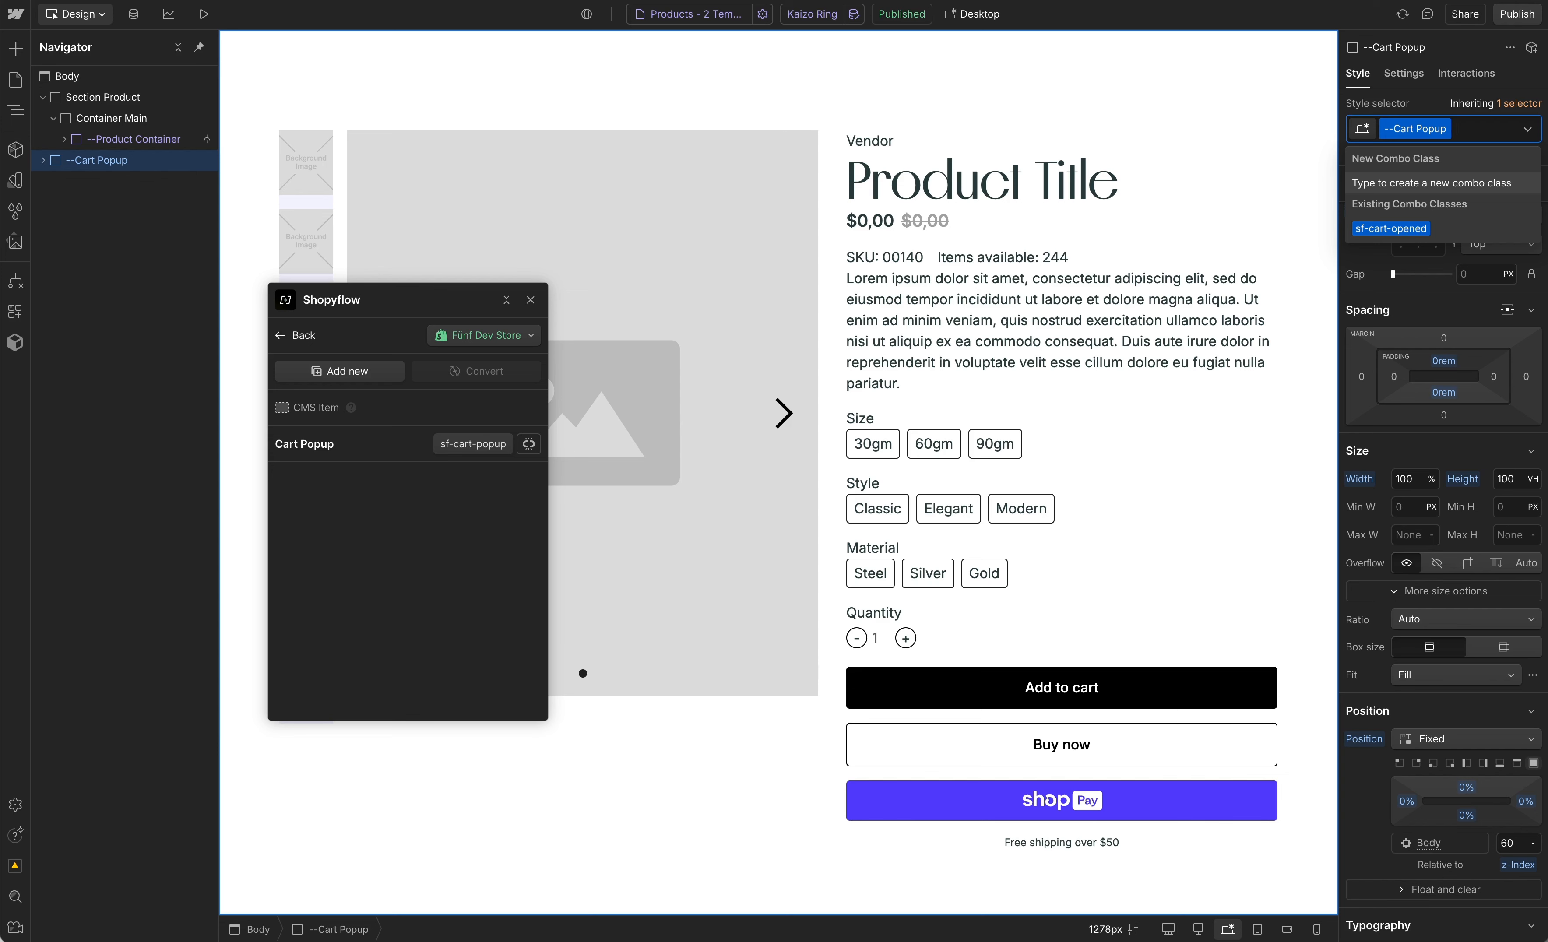
Publish the site to the selected webflow.io staging domain and open the live page
key("Escape")
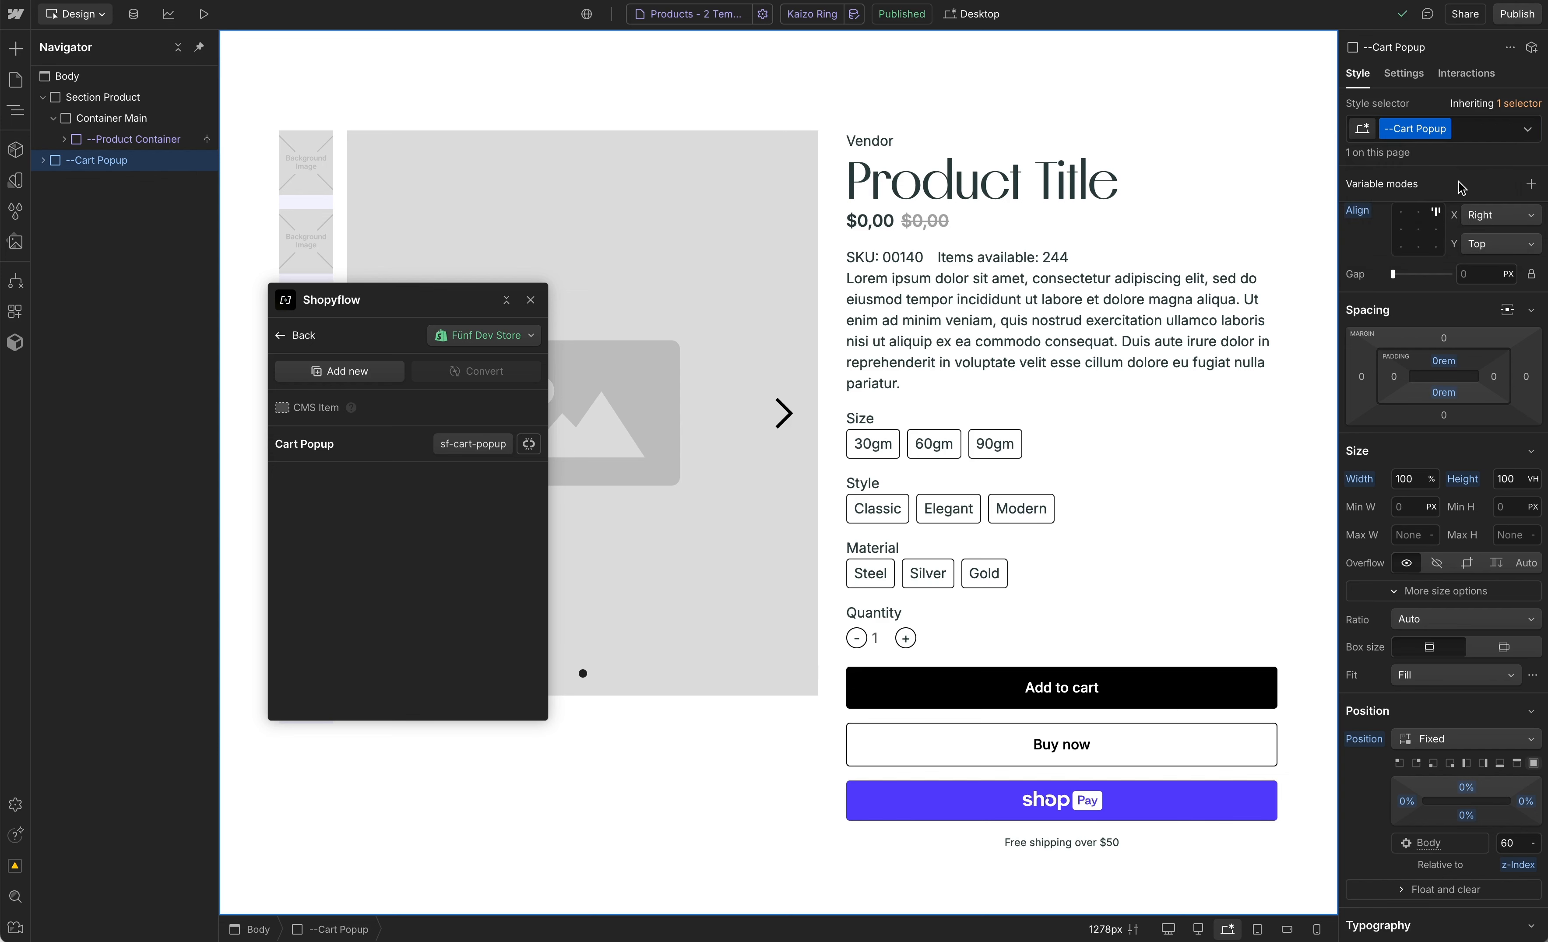
scroll(1386, 223, "down", 1)
scroll(1386, 222, "down", 2)
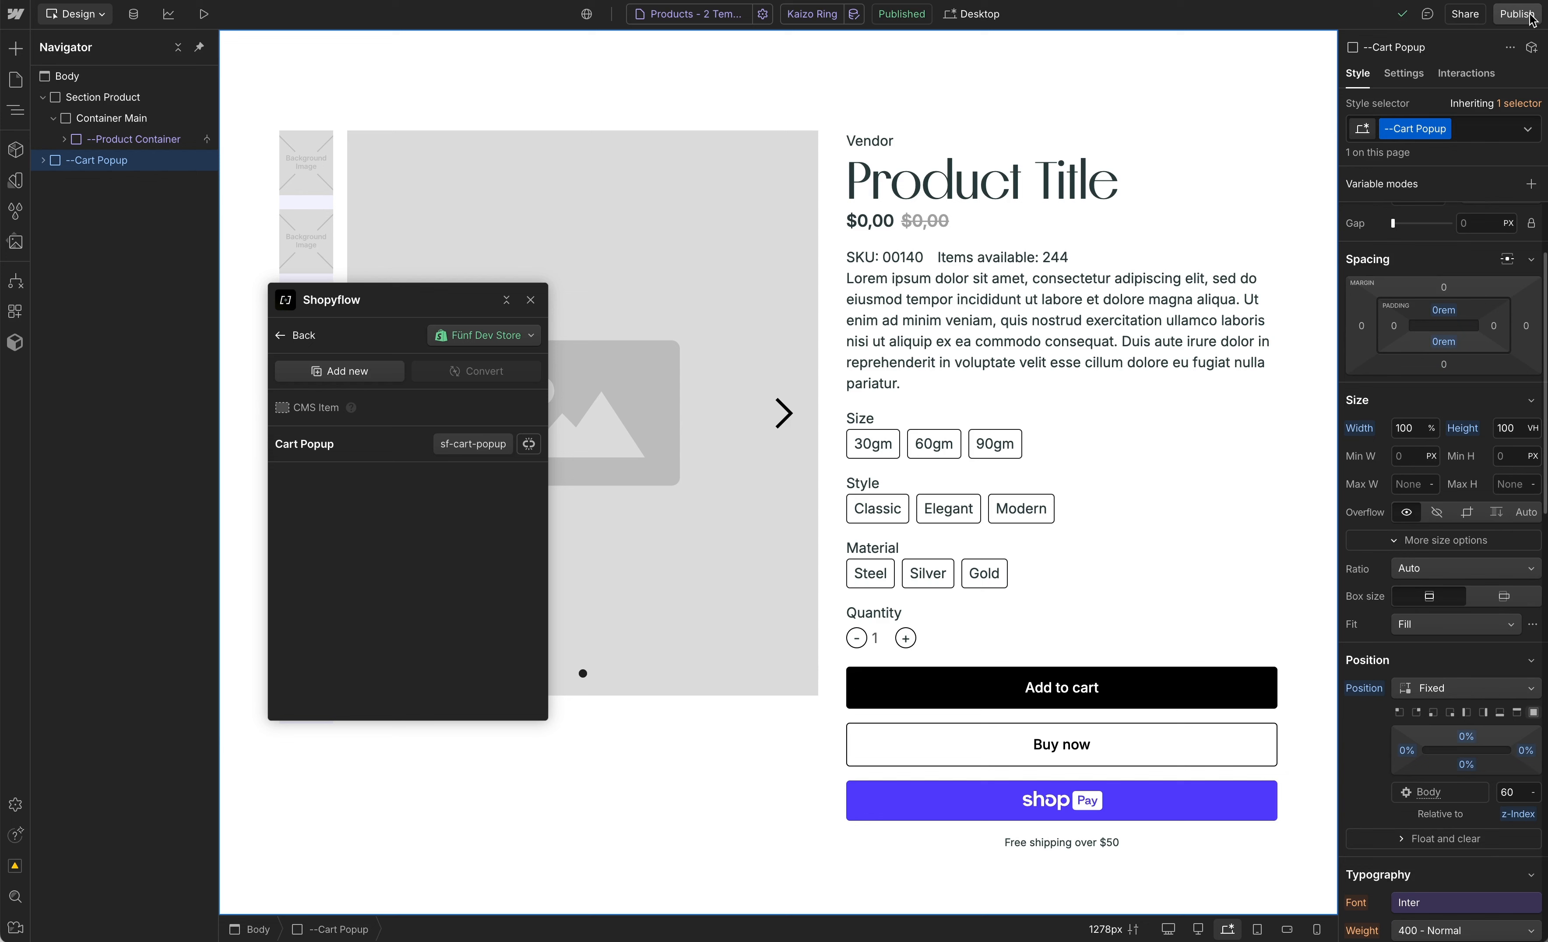
left_click(1516, 13)
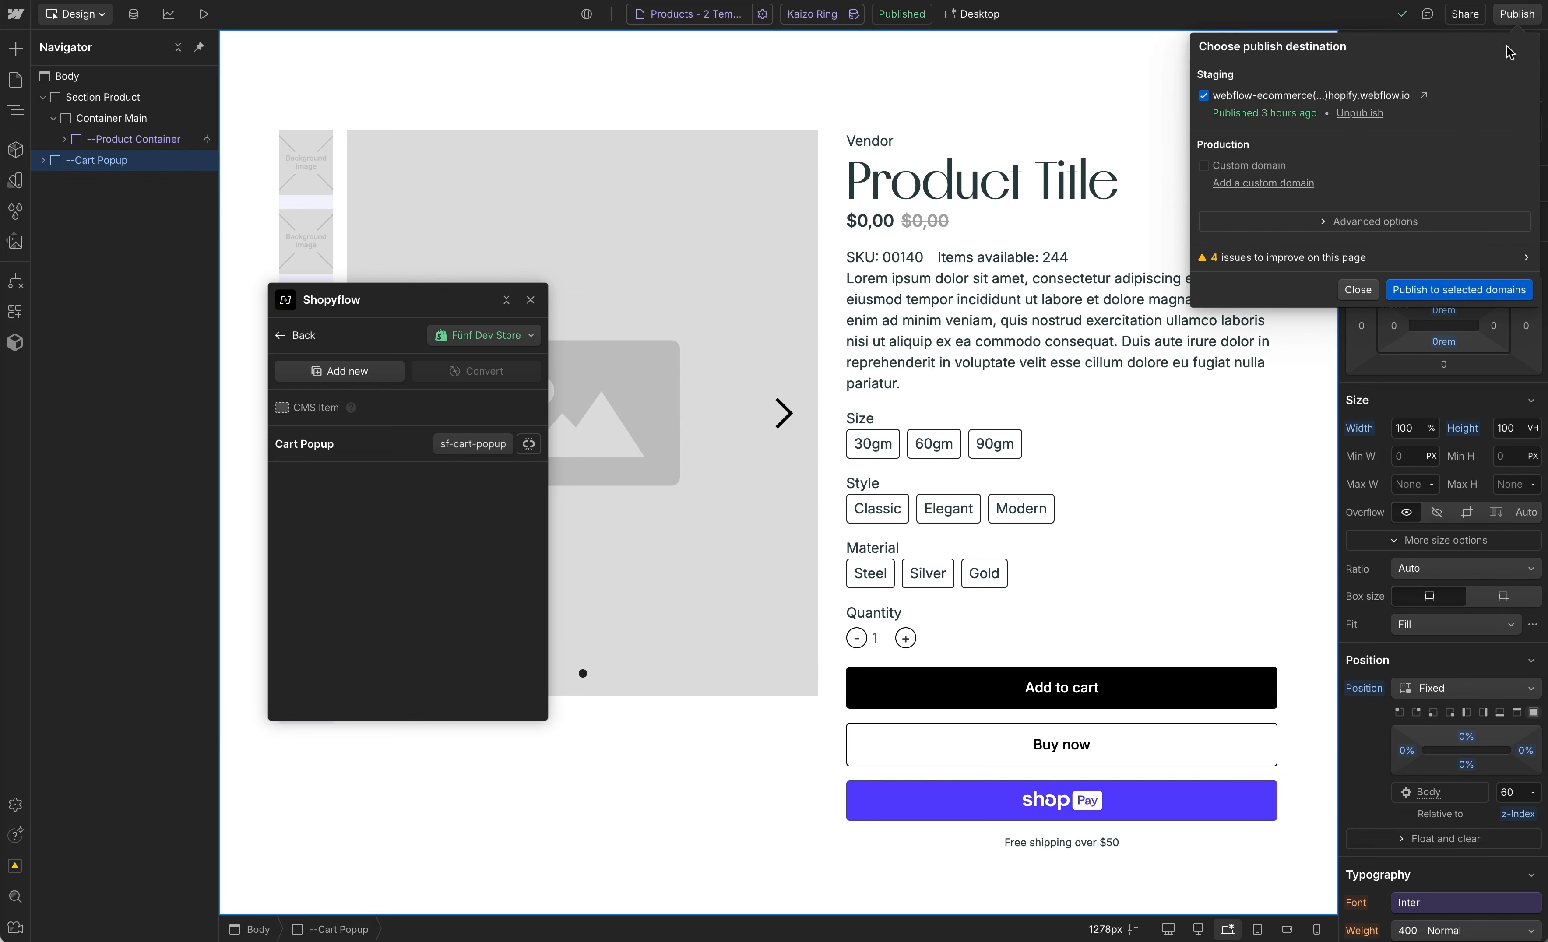
left_click(1461, 291)
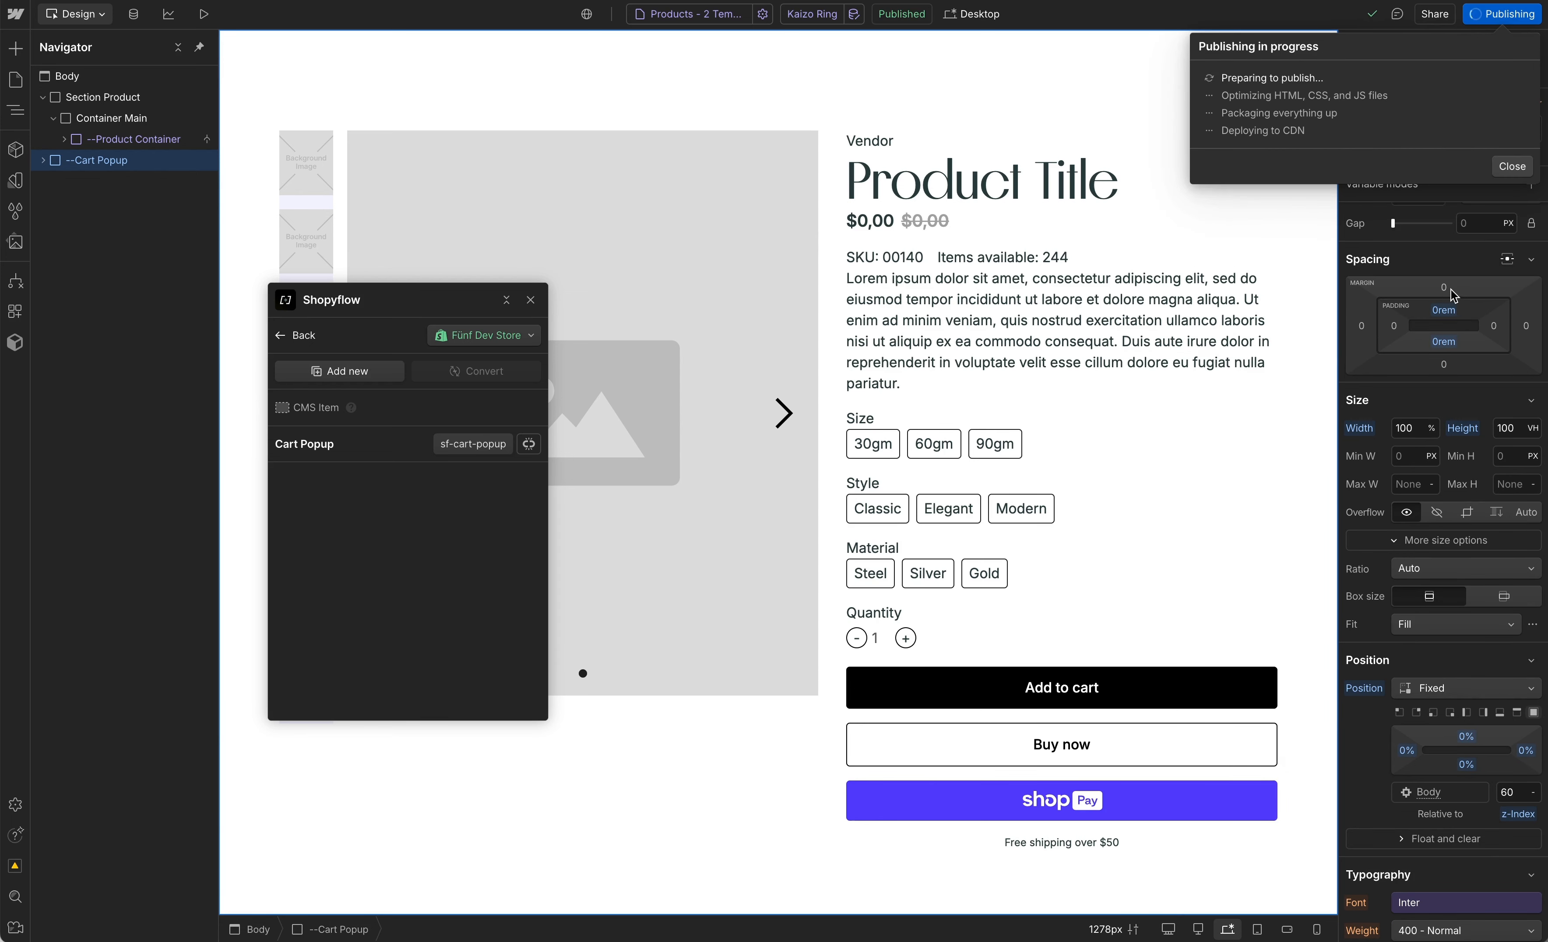
left_click(1434, 97)
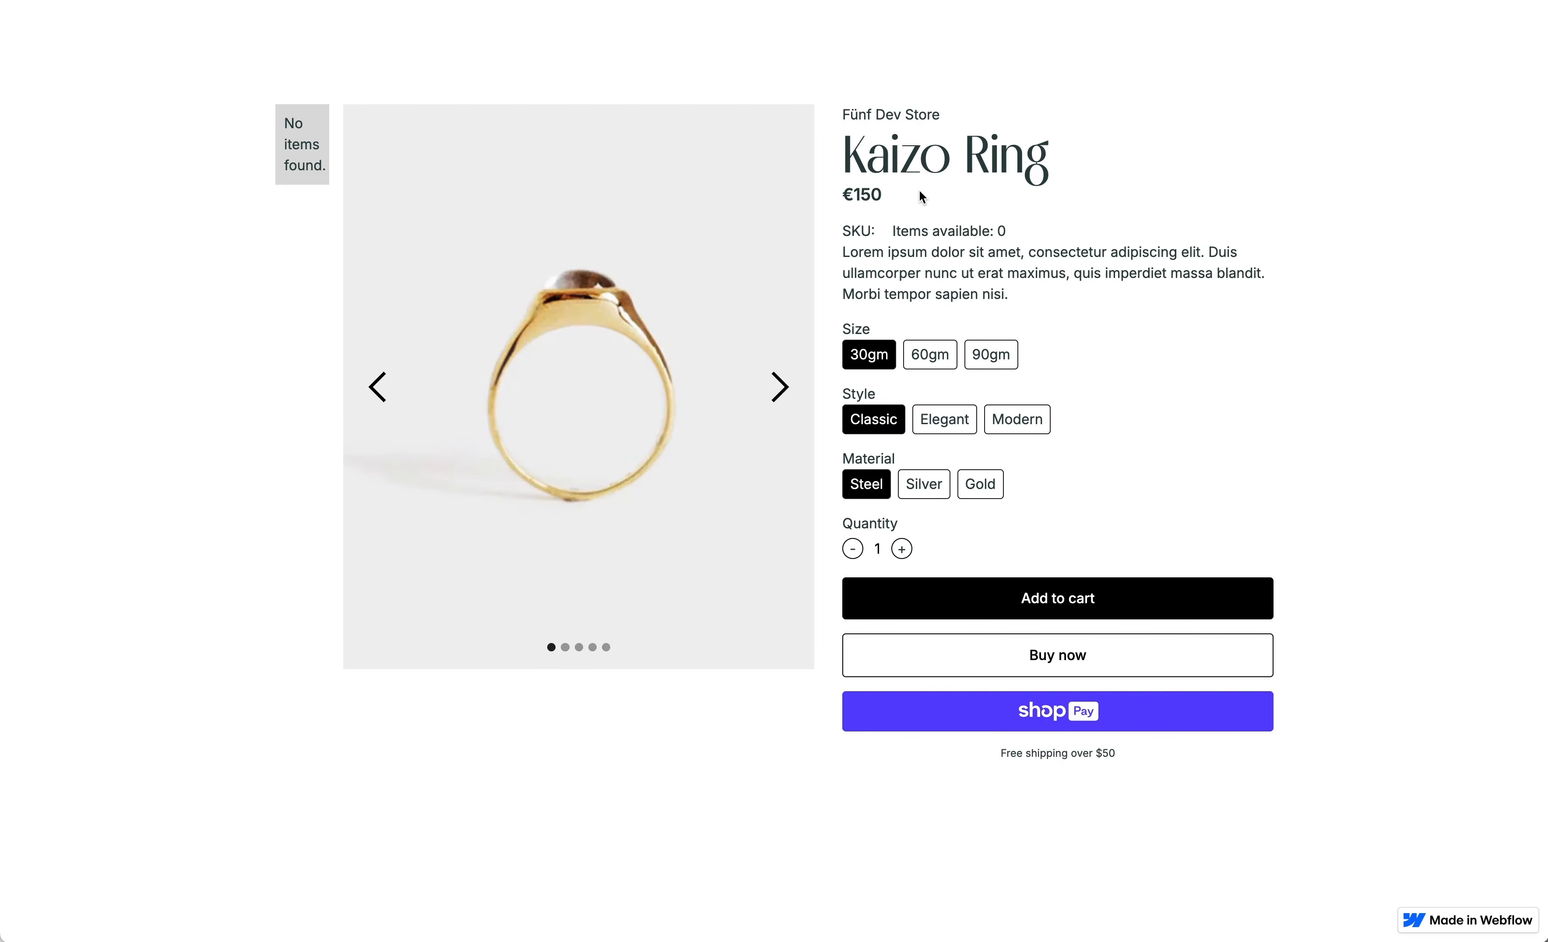
Test how the live Kaizo Ring page responds to different size, style and material combinations
left_click(926, 357)
left_click(990, 355)
left_click(1013, 424)
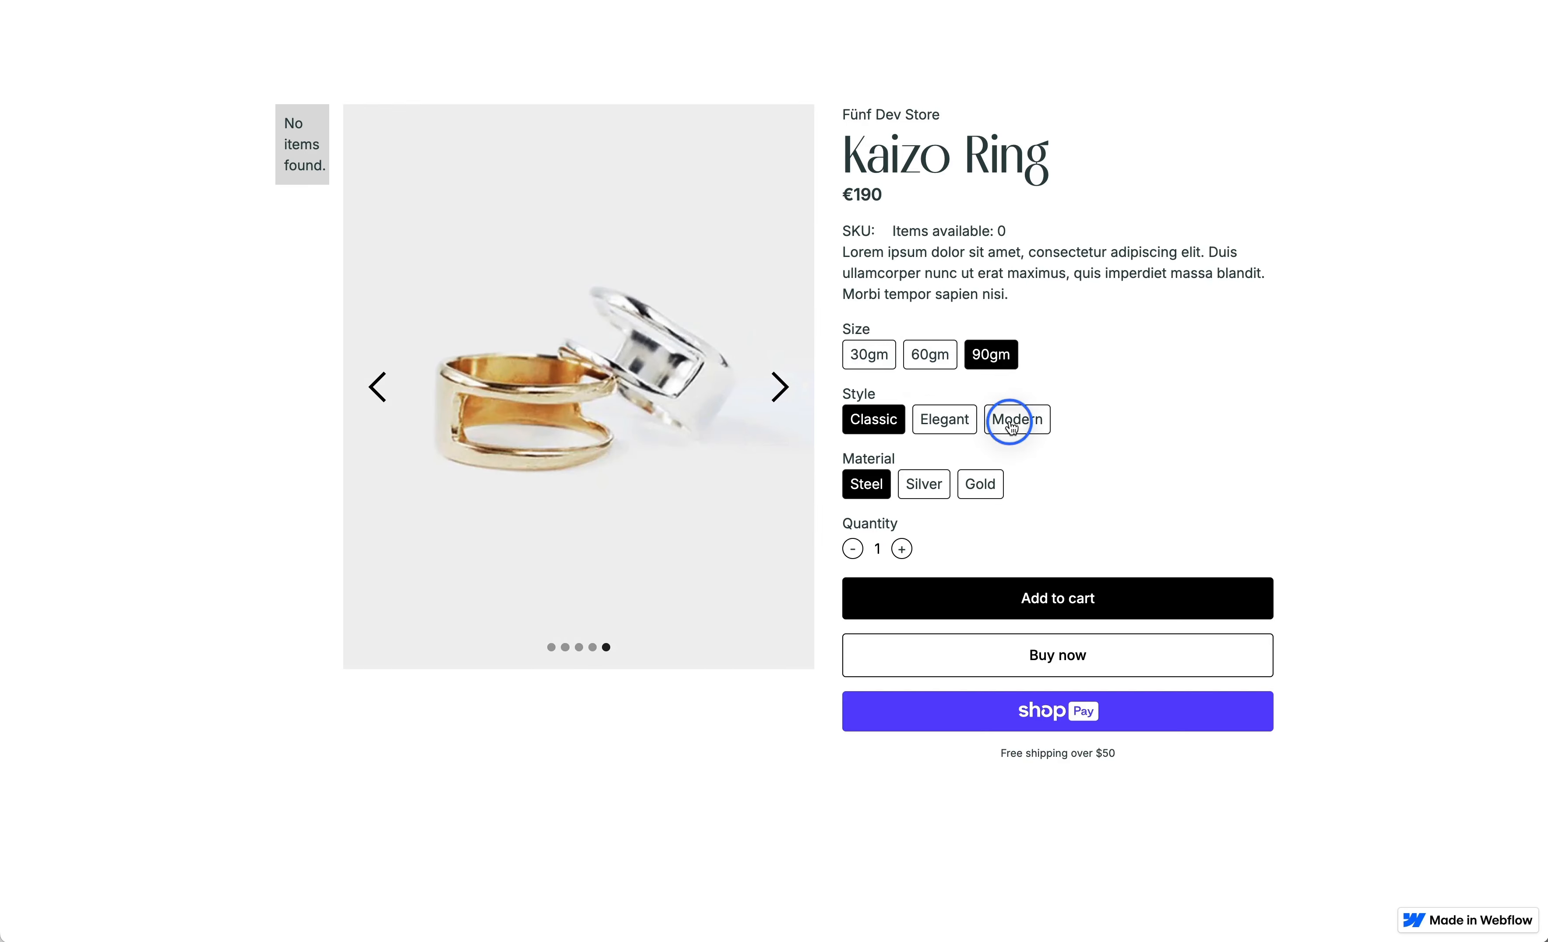
left_click(945, 419)
left_click(985, 485)
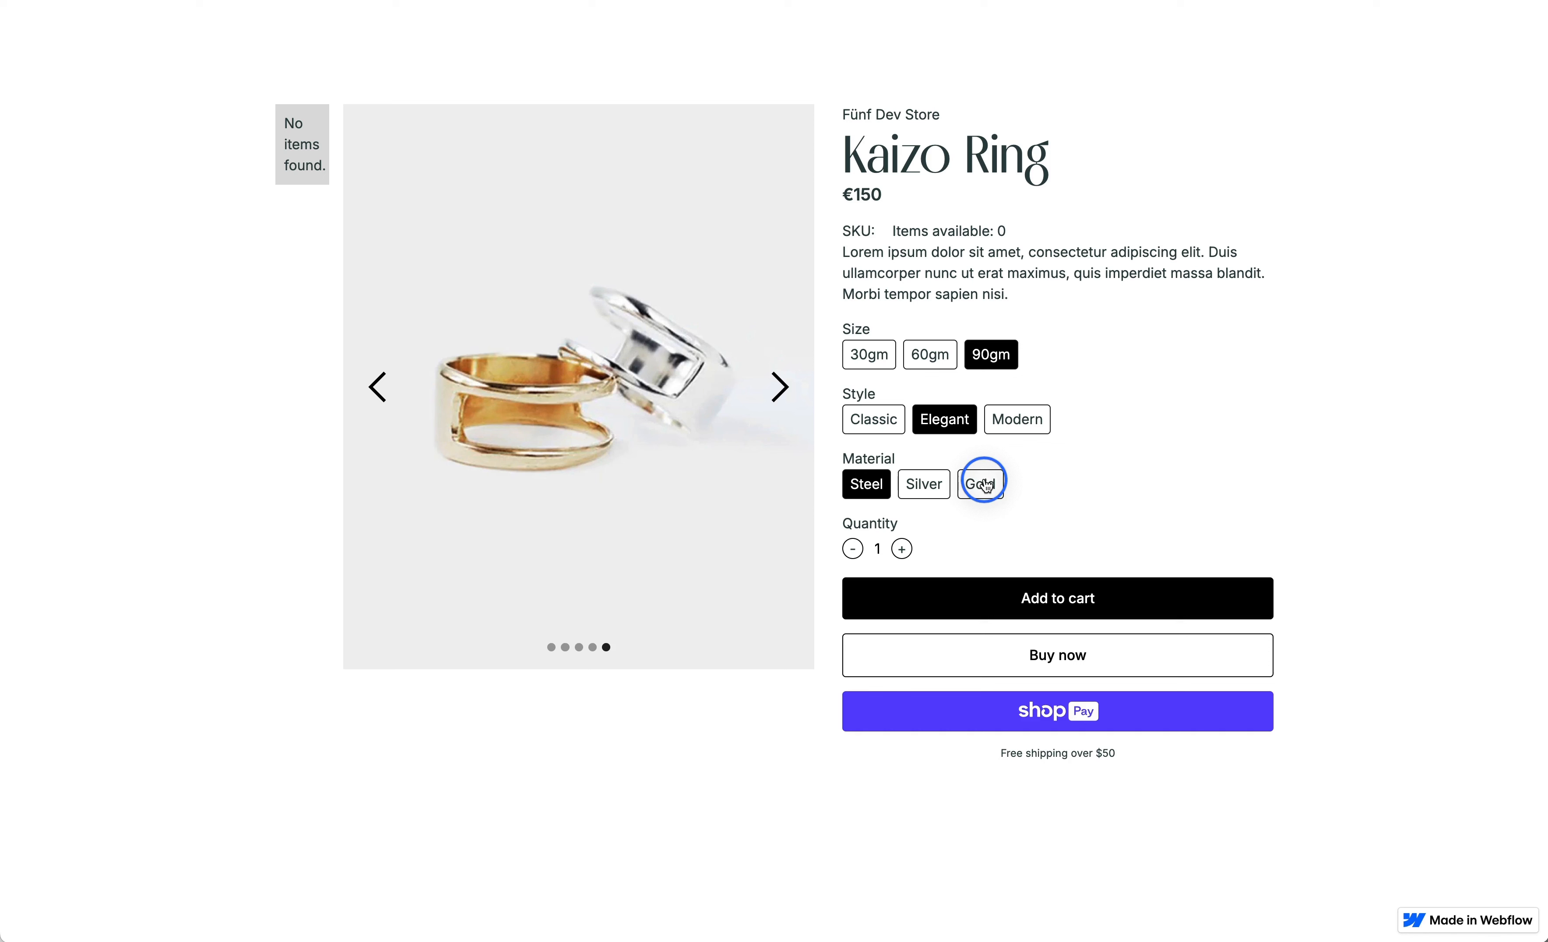
left_click(926, 486)
left_click(869, 487)
left_click(874, 427)
left_click(1006, 422)
left_click(975, 488)
left_click(930, 492)
left_click(880, 424)
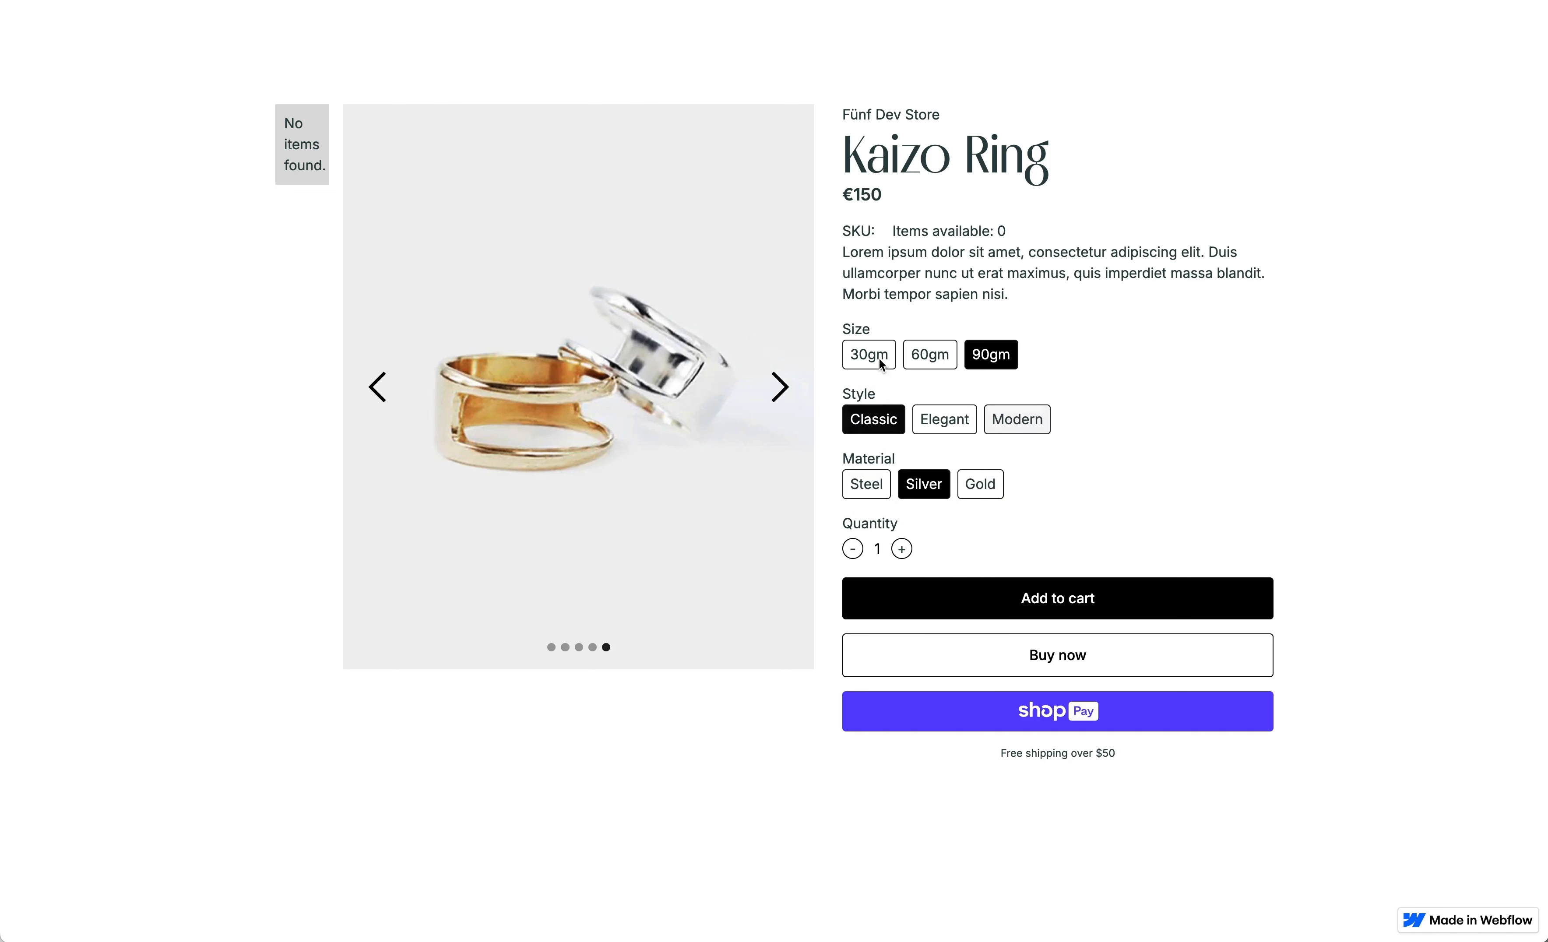
Choose the 60gm, Modern, Silver variant of the Kaizo Ring, add it to the cart and proceed to checkout
left_click(872, 354)
left_click(918, 354)
left_click(944, 419)
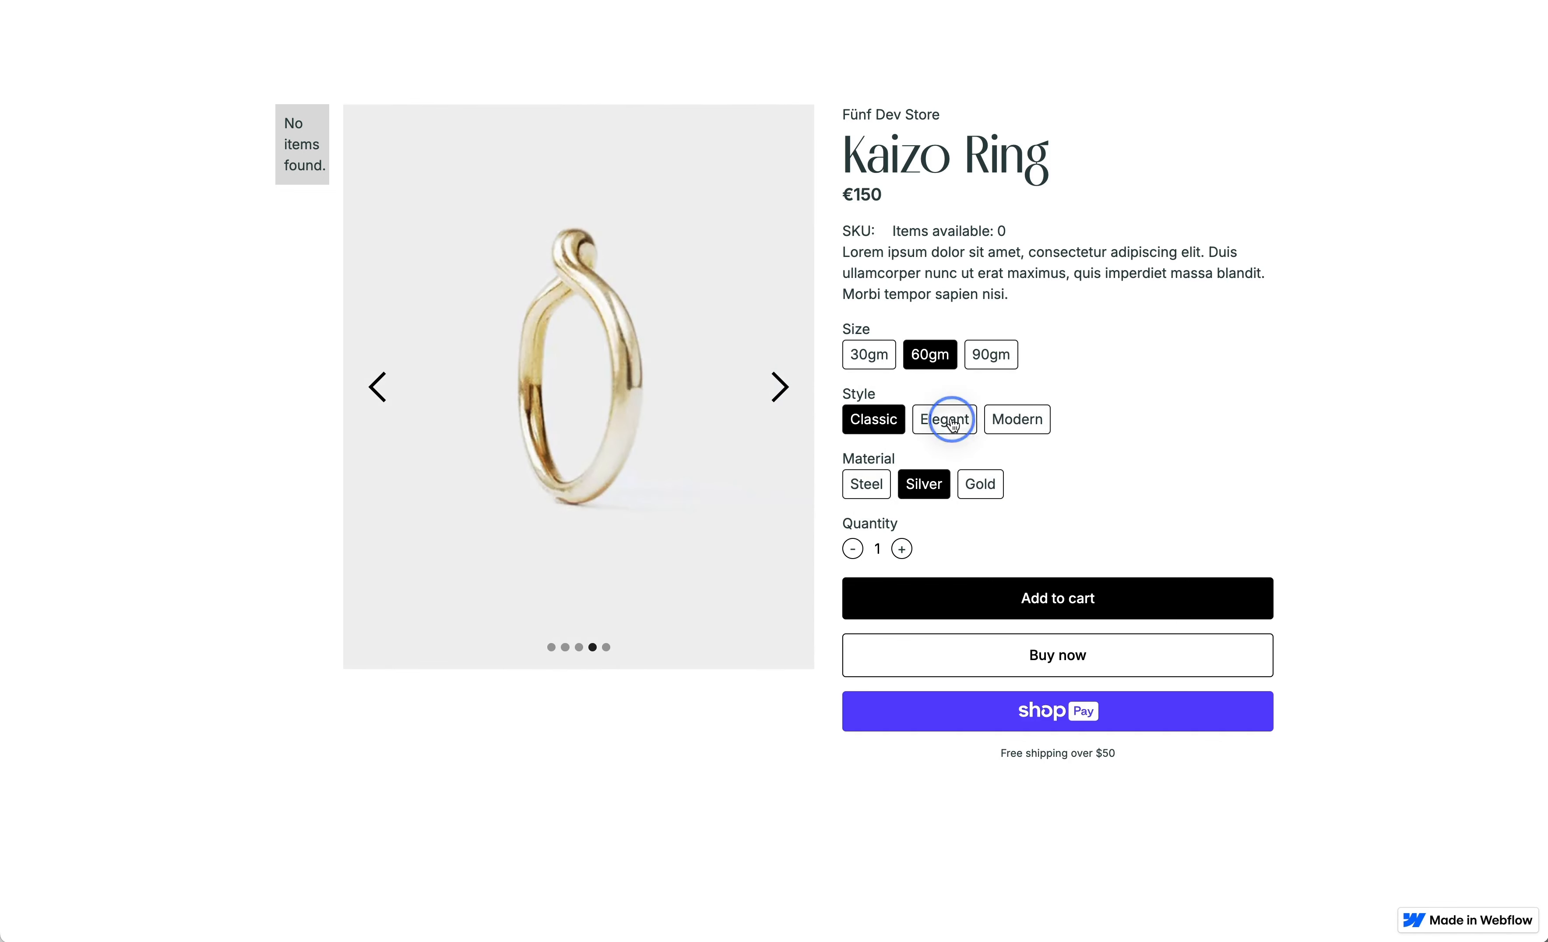
left_click(1005, 422)
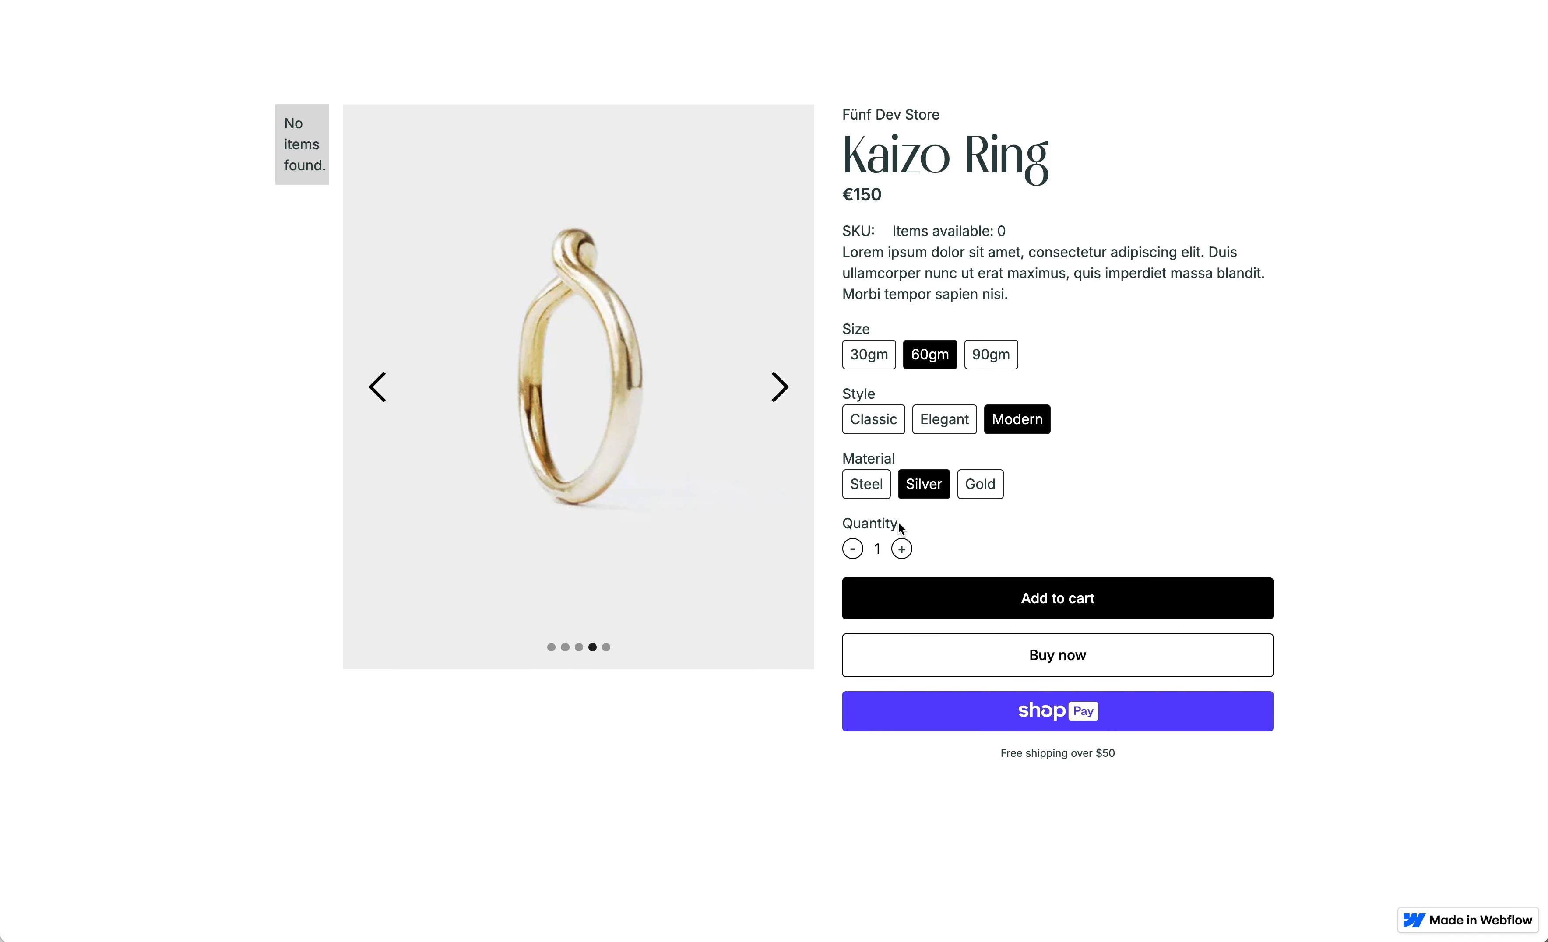
left_click(931, 594)
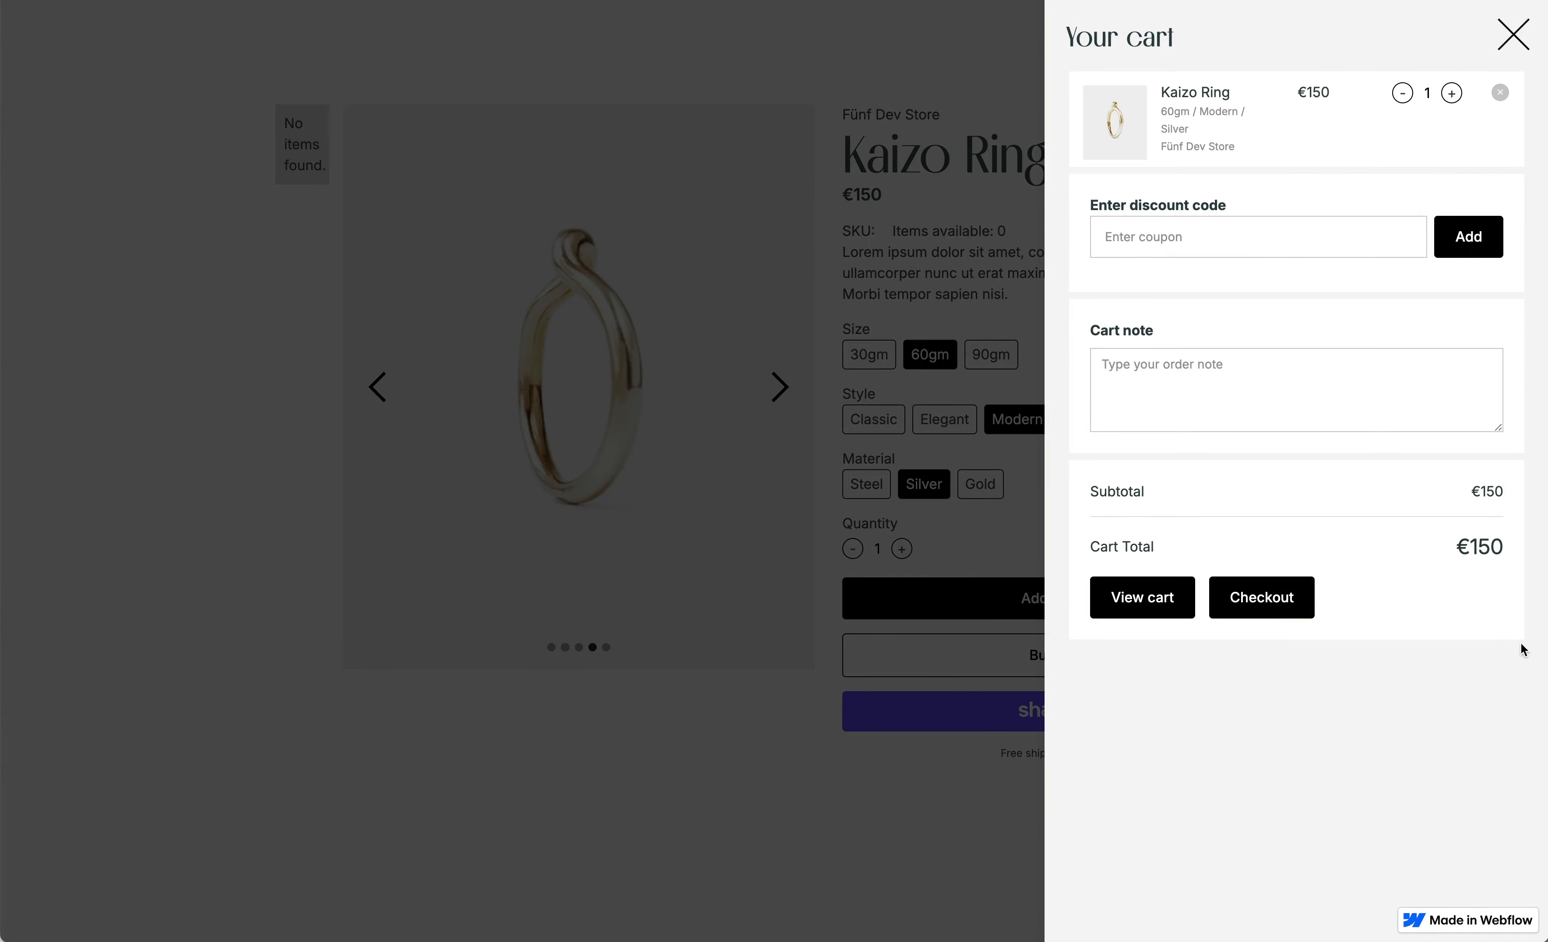
left_click(1279, 608)
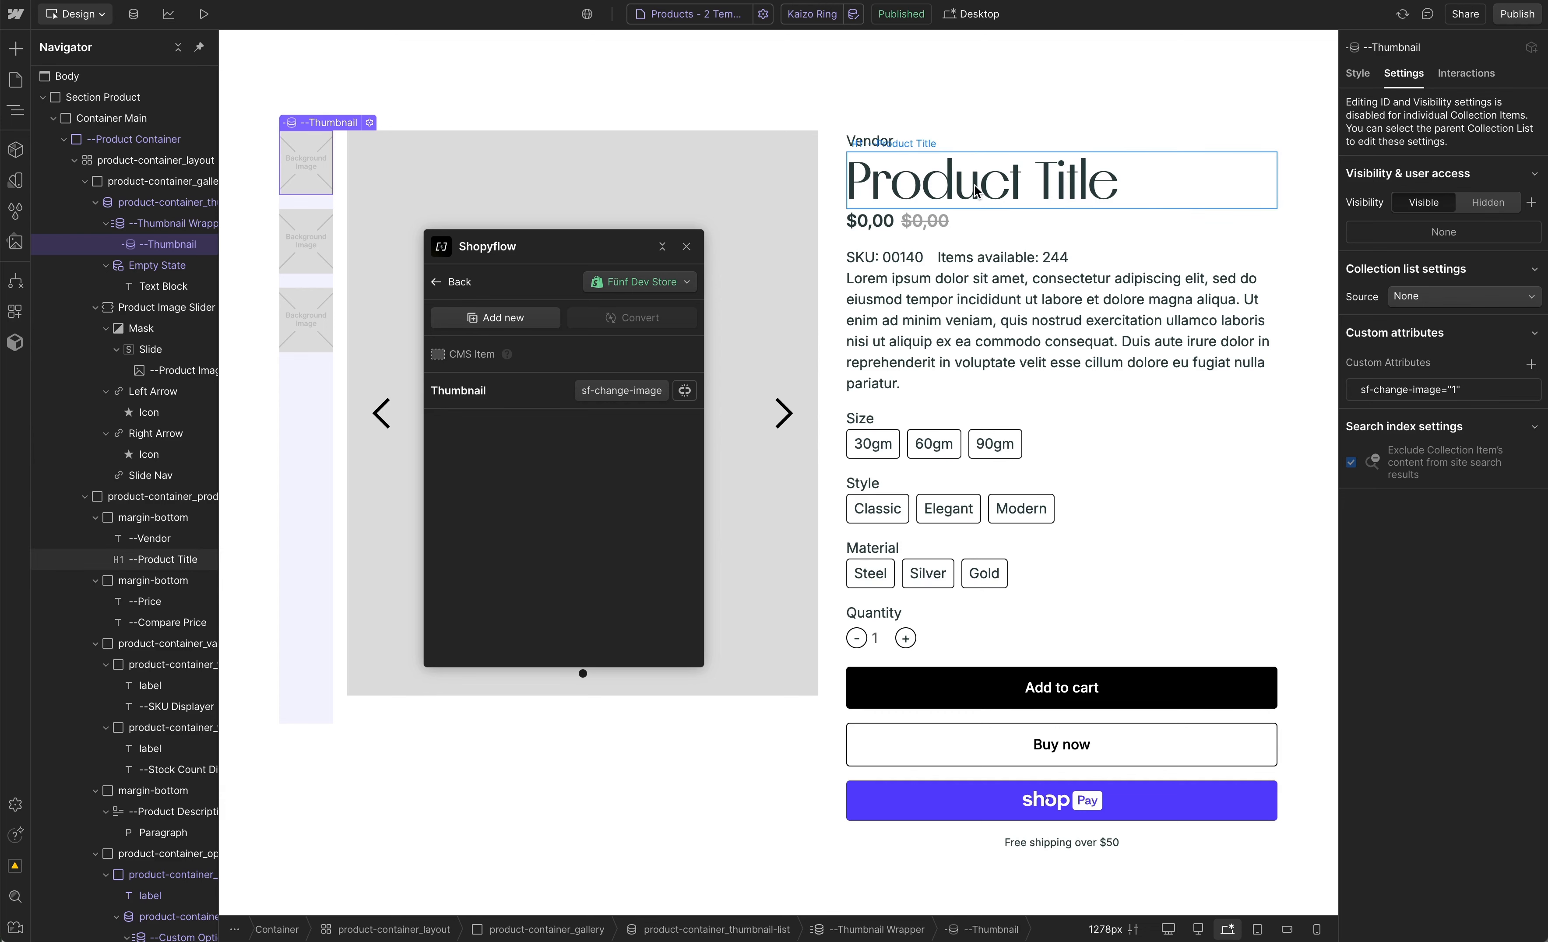
Back in the Webflow Designer, connect the Product Title heading to the Product Title field and the Price text to Product Price
left_click(977, 190)
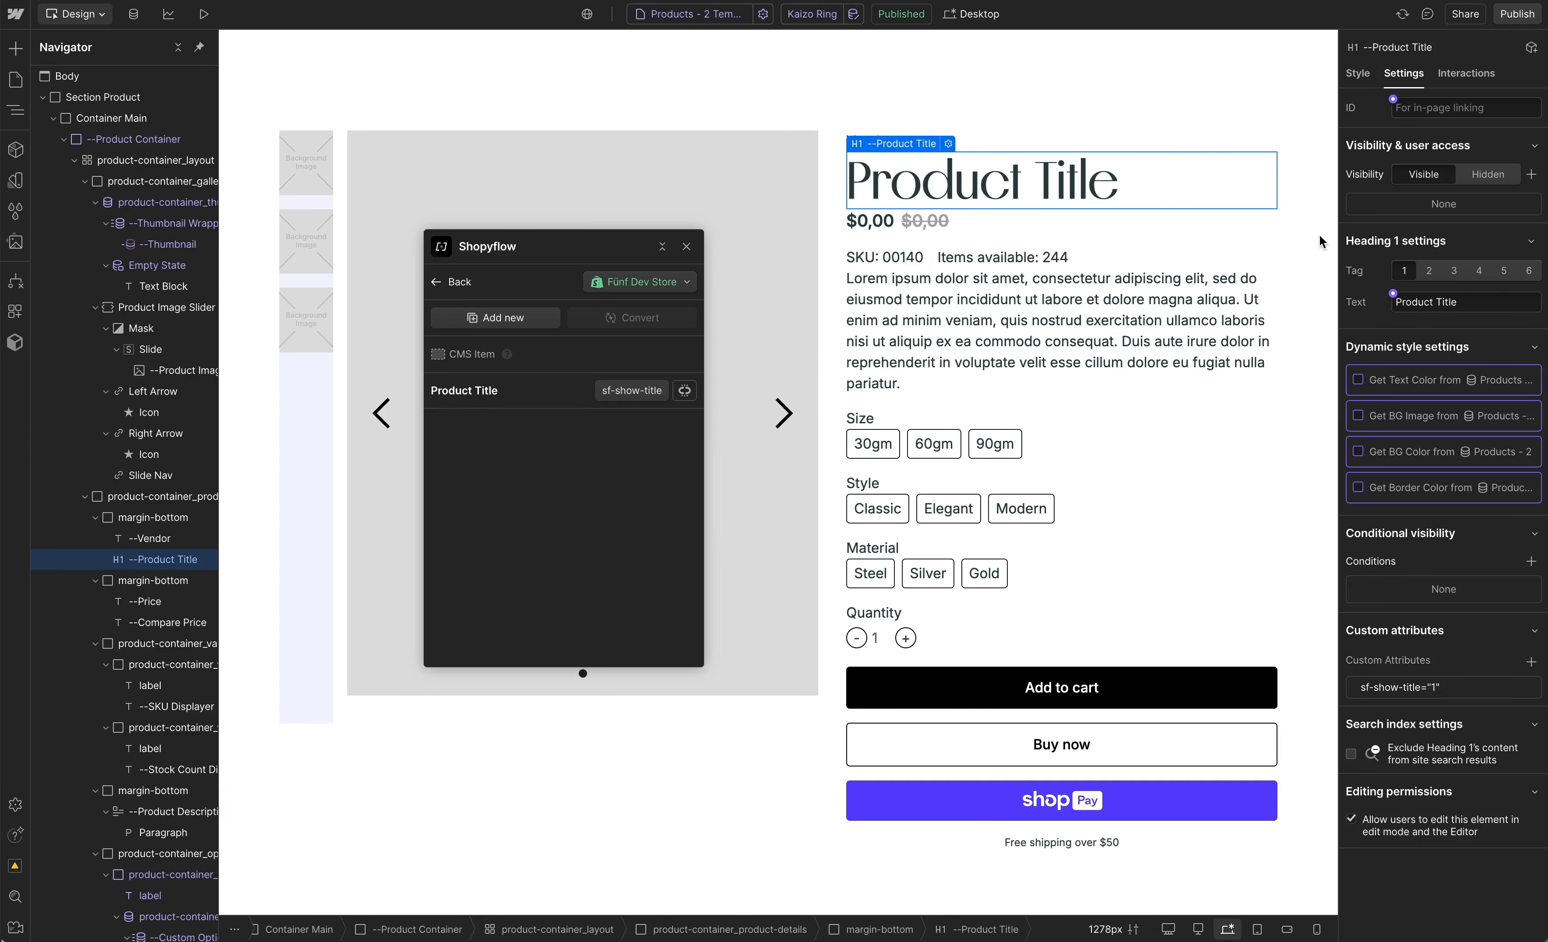
left_click(1392, 297)
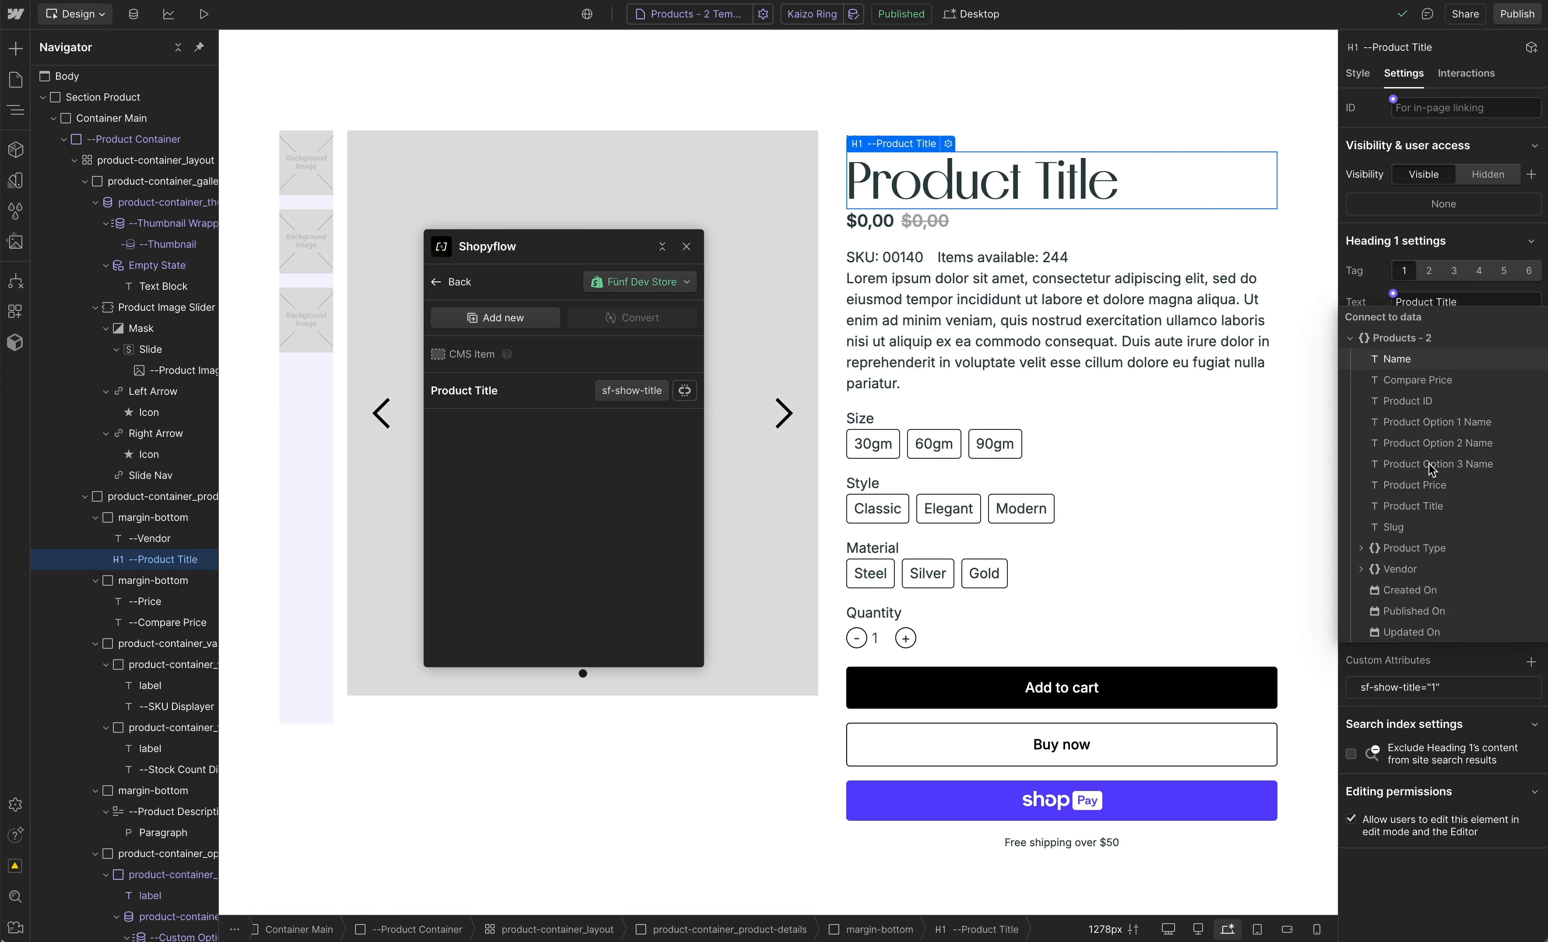
left_click(1479, 506)
left_click(867, 220)
left_click(1393, 266)
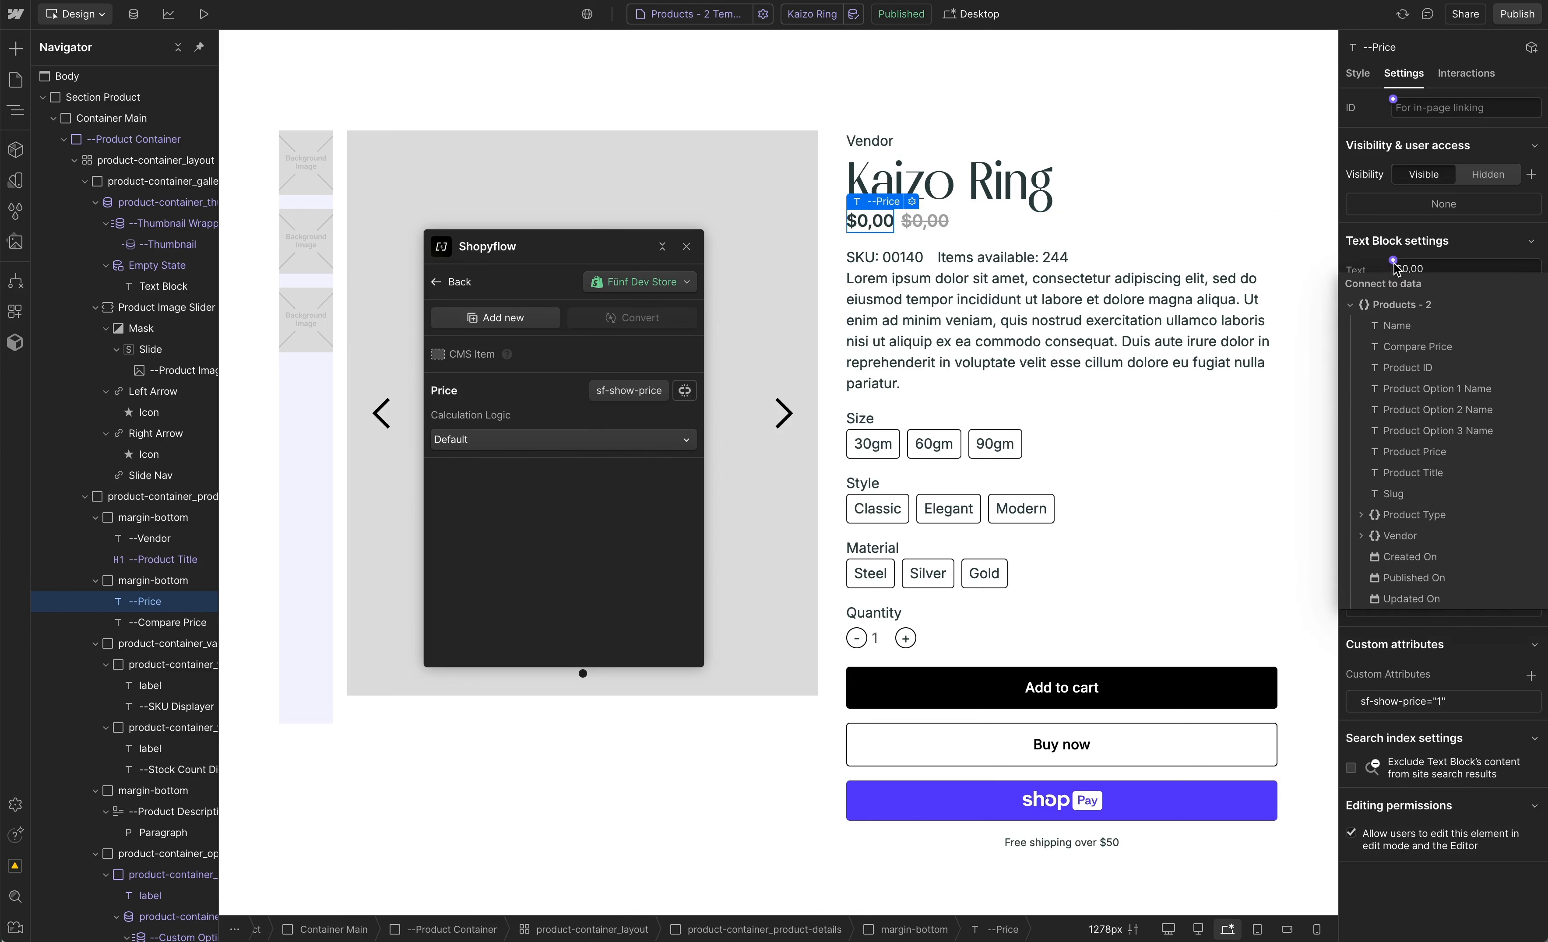
left_click(1420, 449)
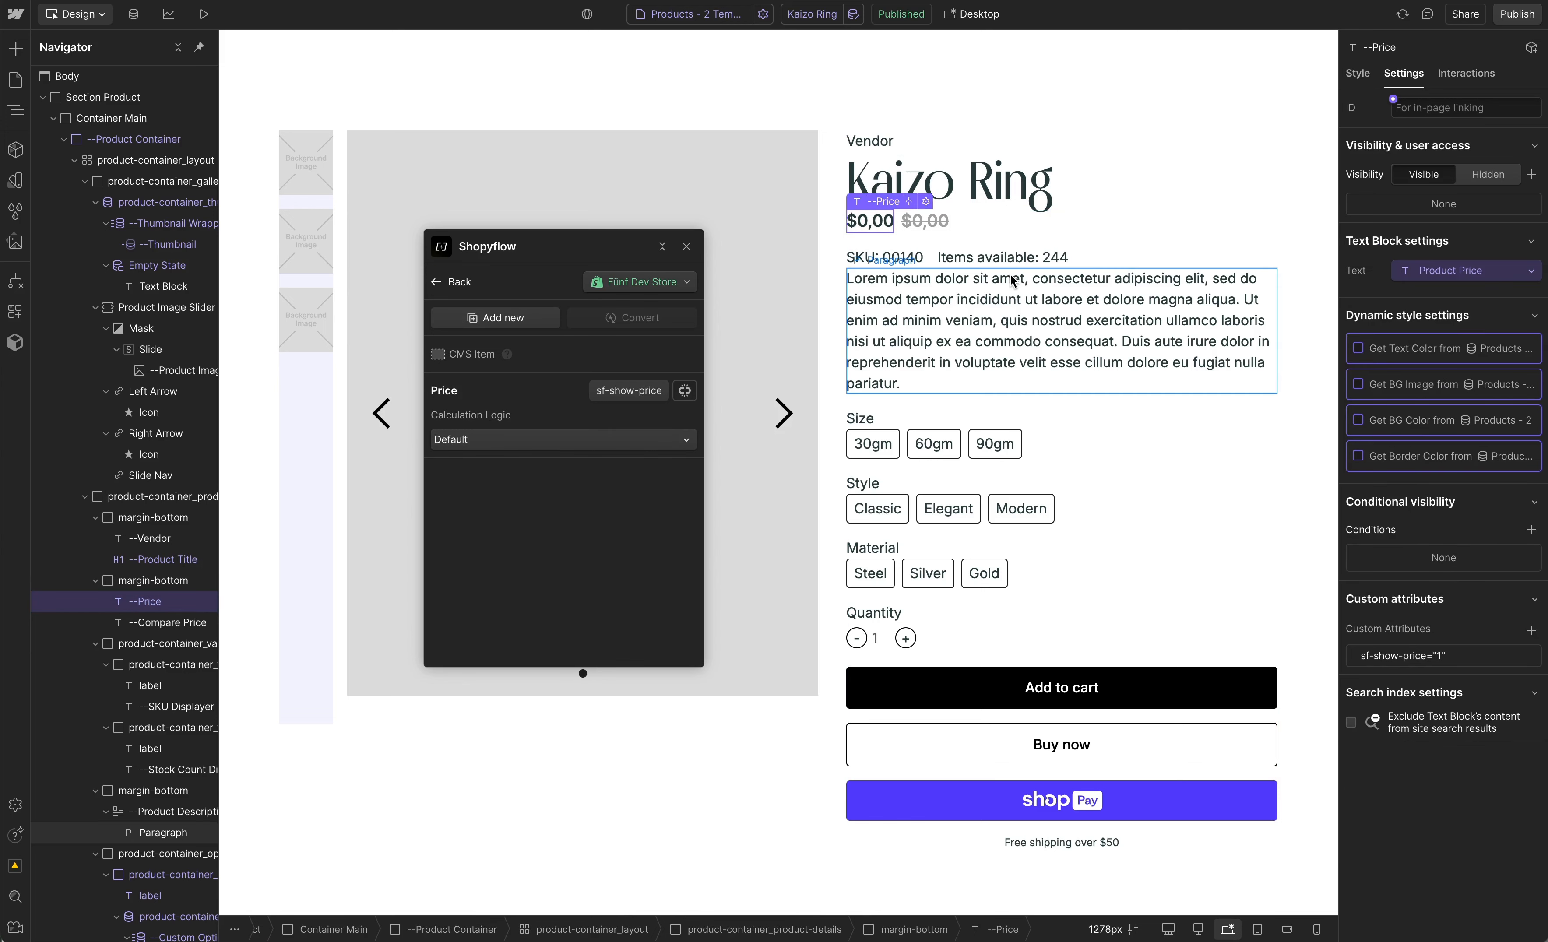
Connect the Compare Price text to the Compare Price field and the description rich text to the Product Description field
left_click(925, 220)
left_click(1393, 261)
left_click(1416, 347)
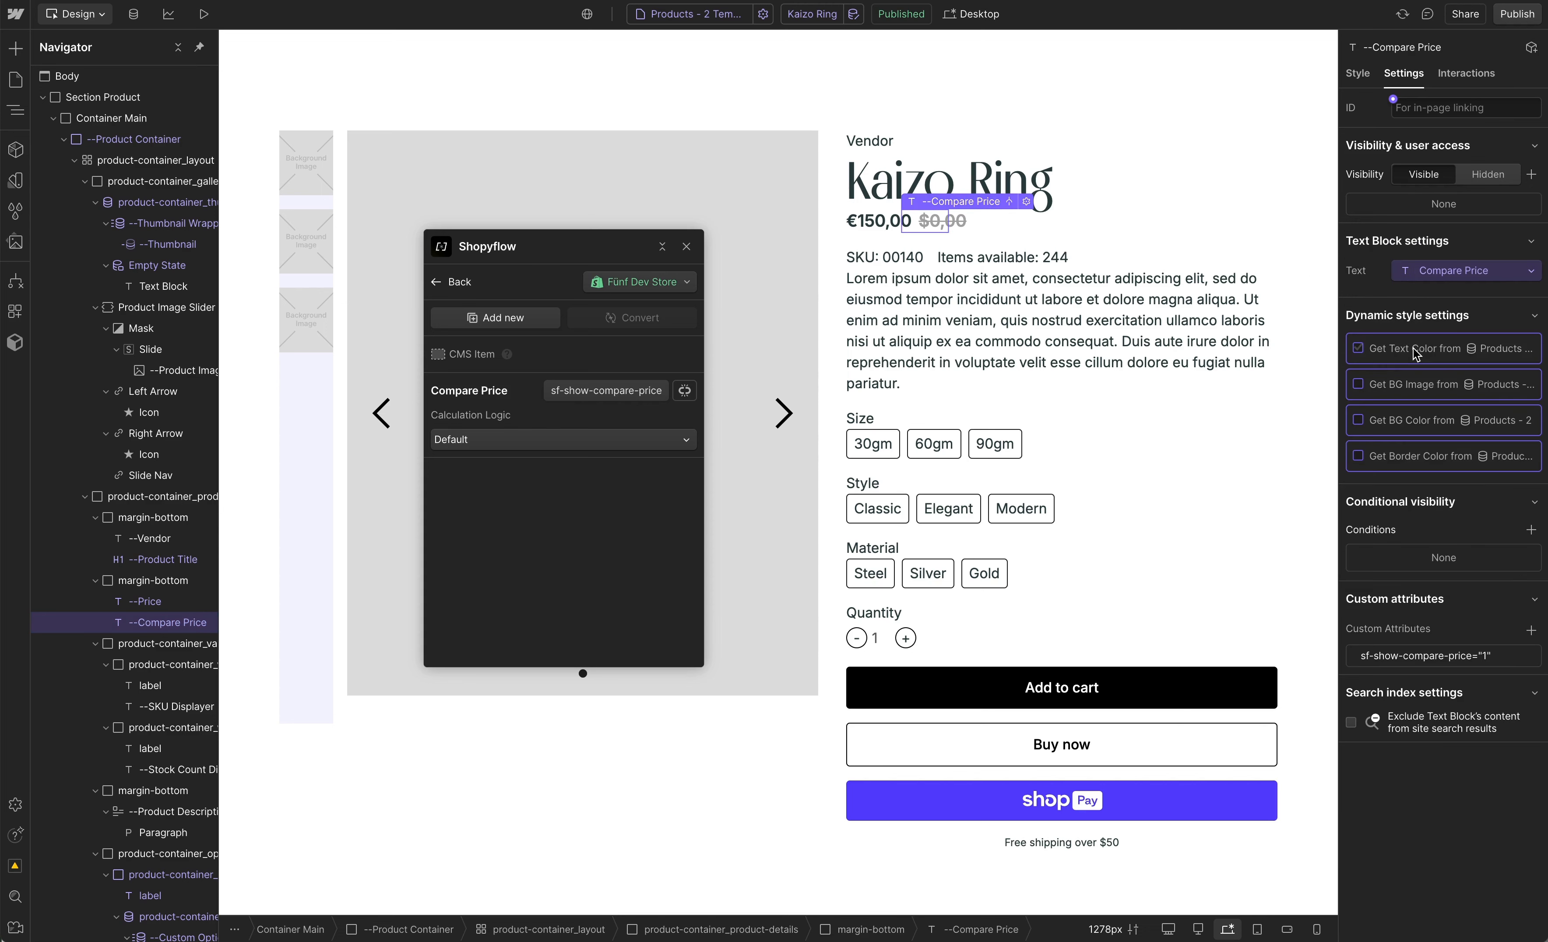
left_click(1262, 333)
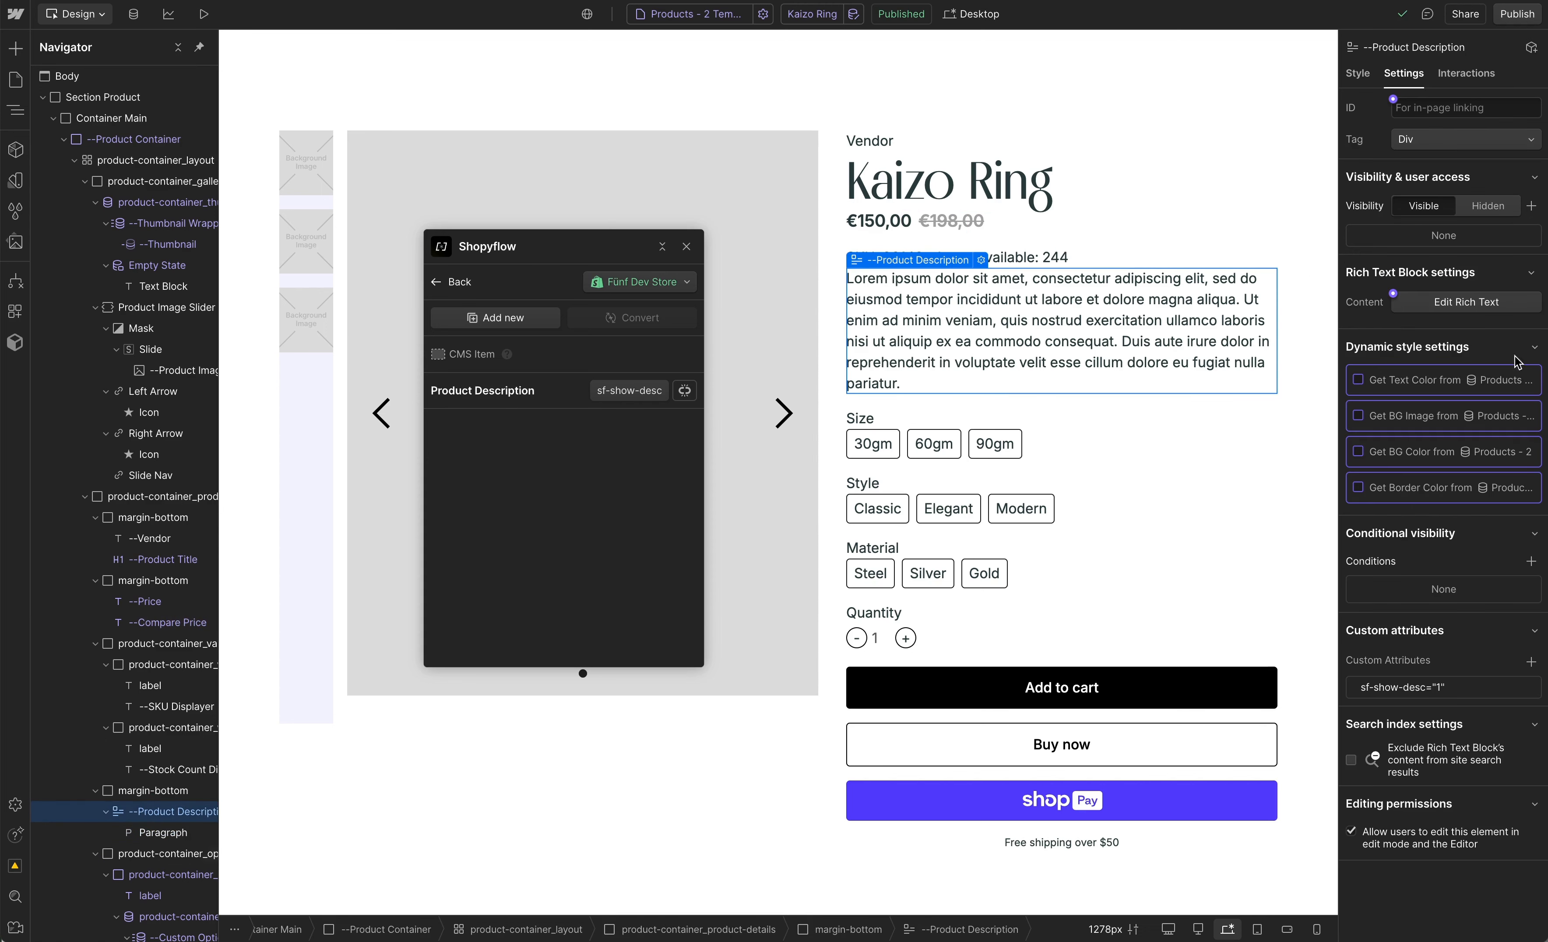
left_click(1393, 294)
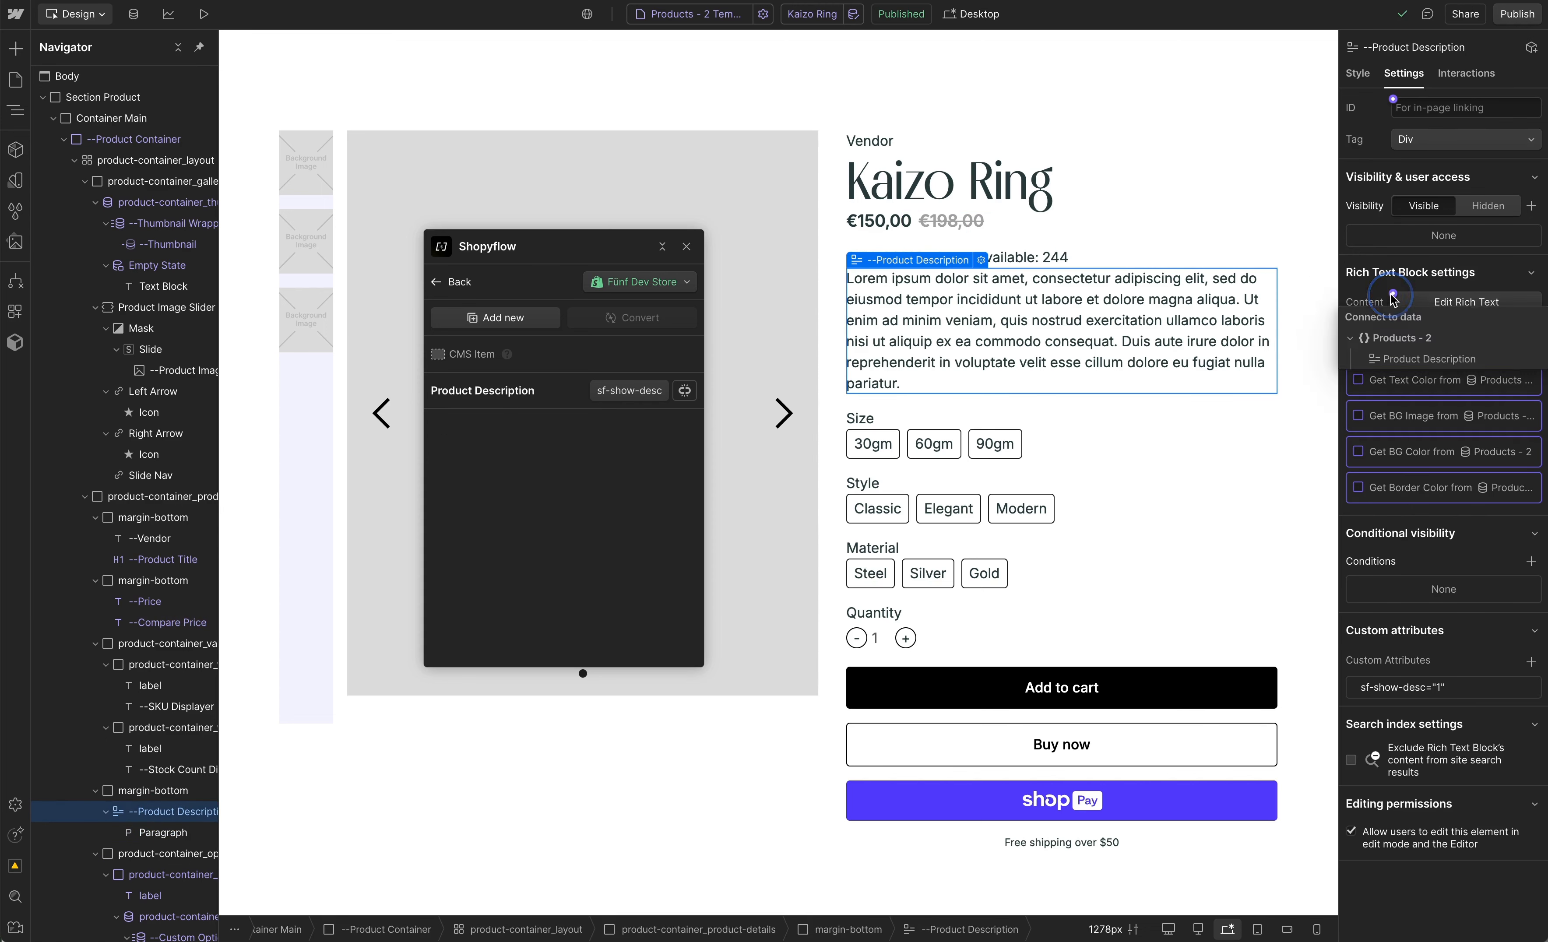
left_click(1403, 358)
Move the Shopyflow window off the gallery and connect the Vendor text to the Name field of the Vendor reference
left_click_drag(536, 255, 1125, 369)
left_click(870, 141)
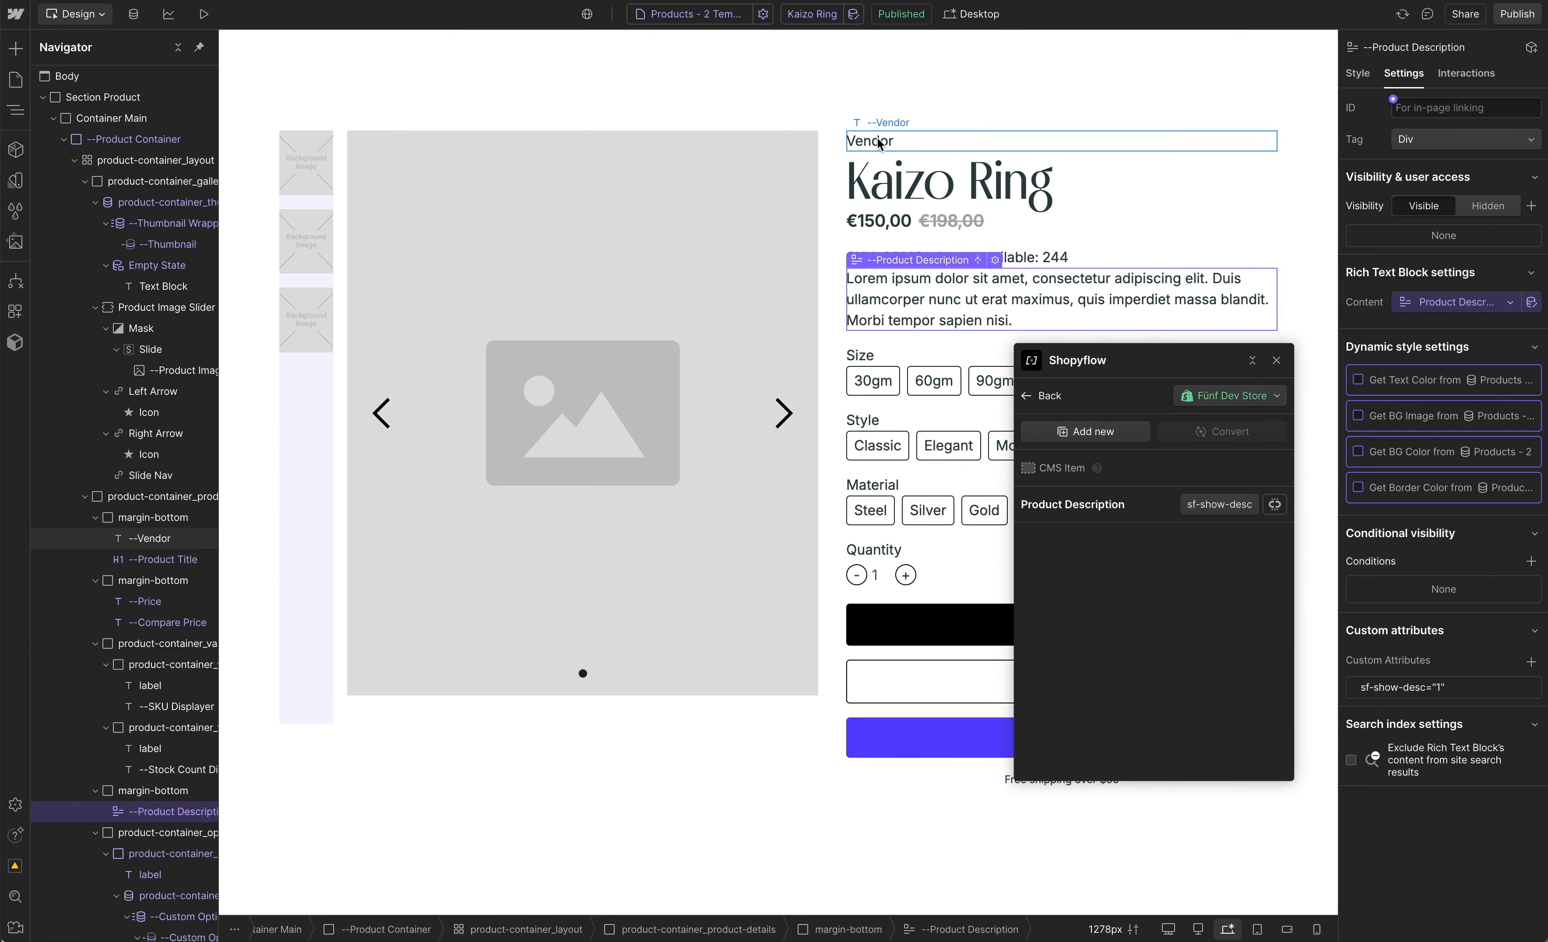
left_click(1394, 260)
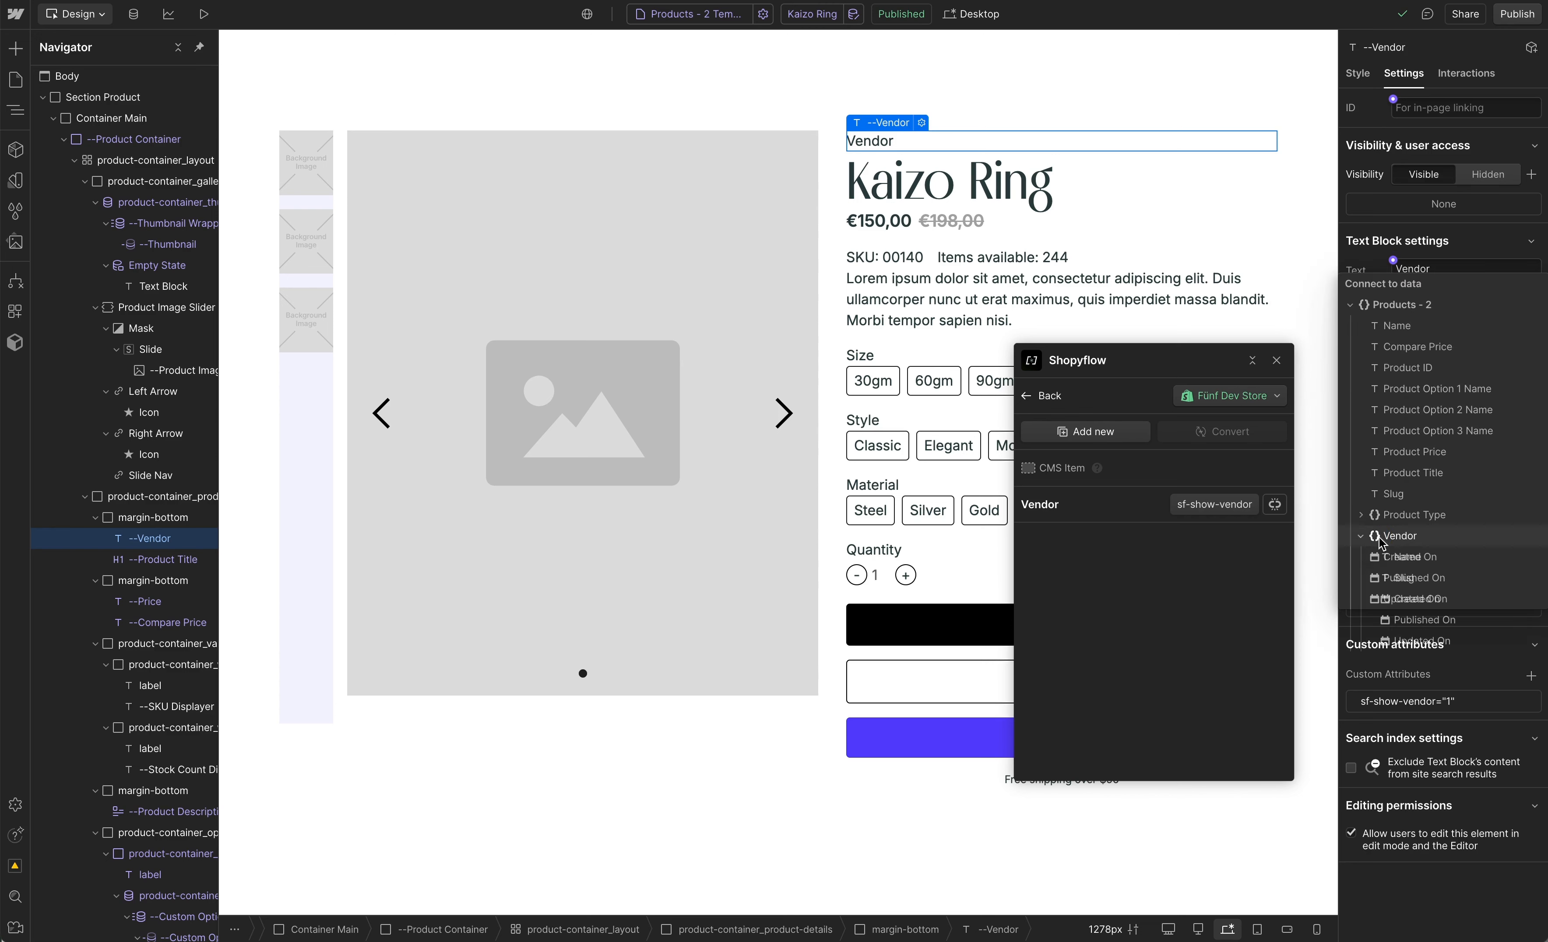
left_click(1361, 536)
left_click(1427, 559)
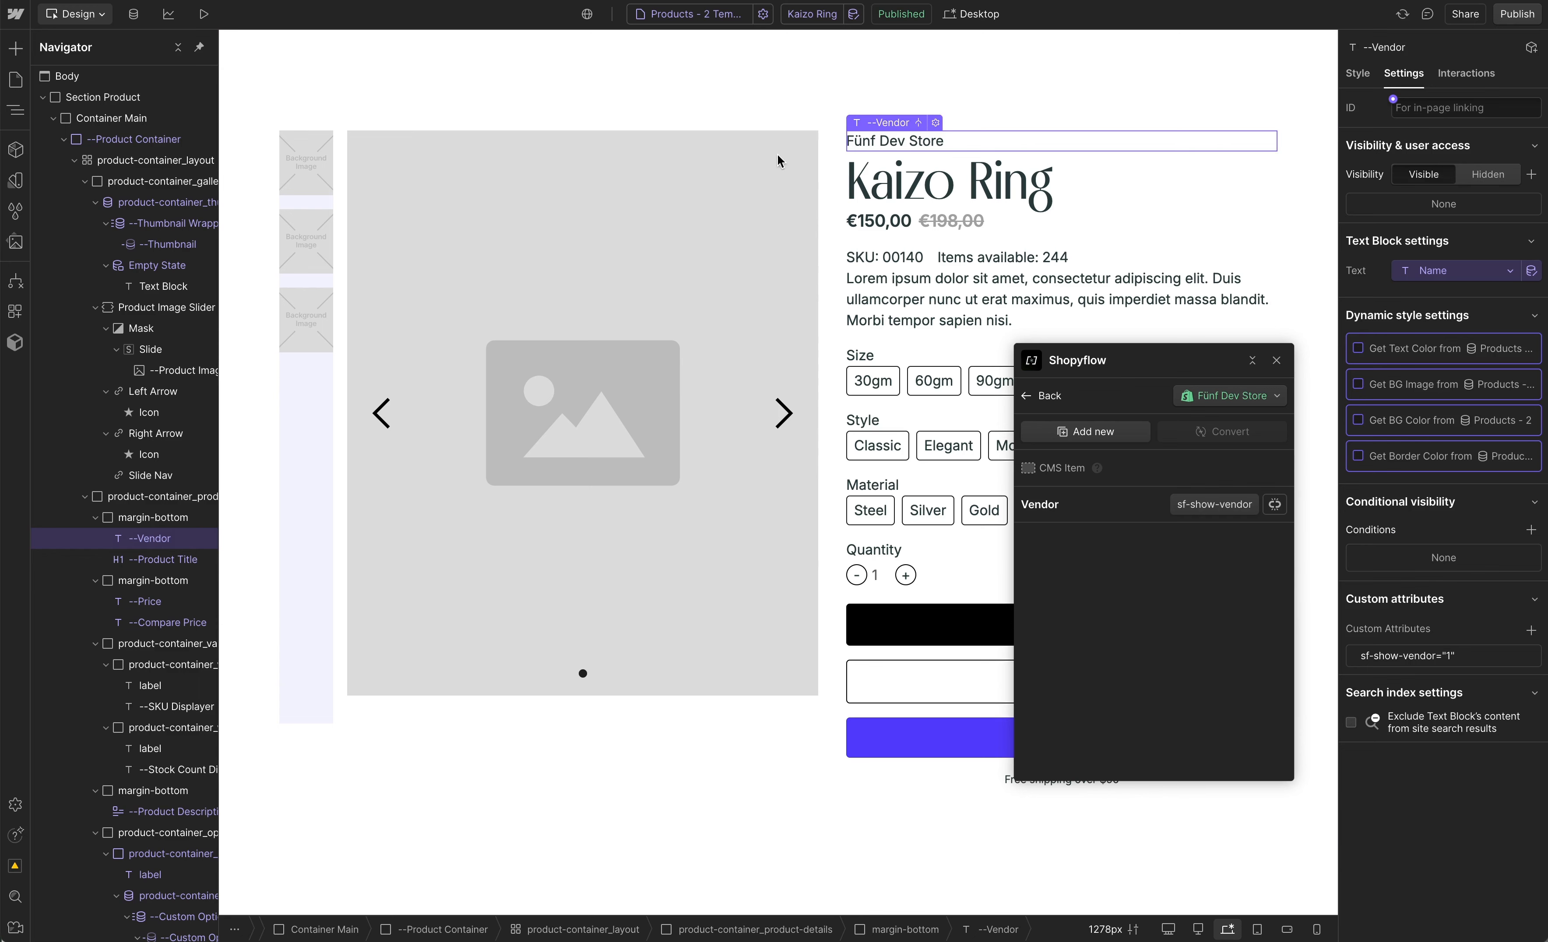
Connect the Product Image in the gallery slider to the Product Main Image field
left_click(633, 190)
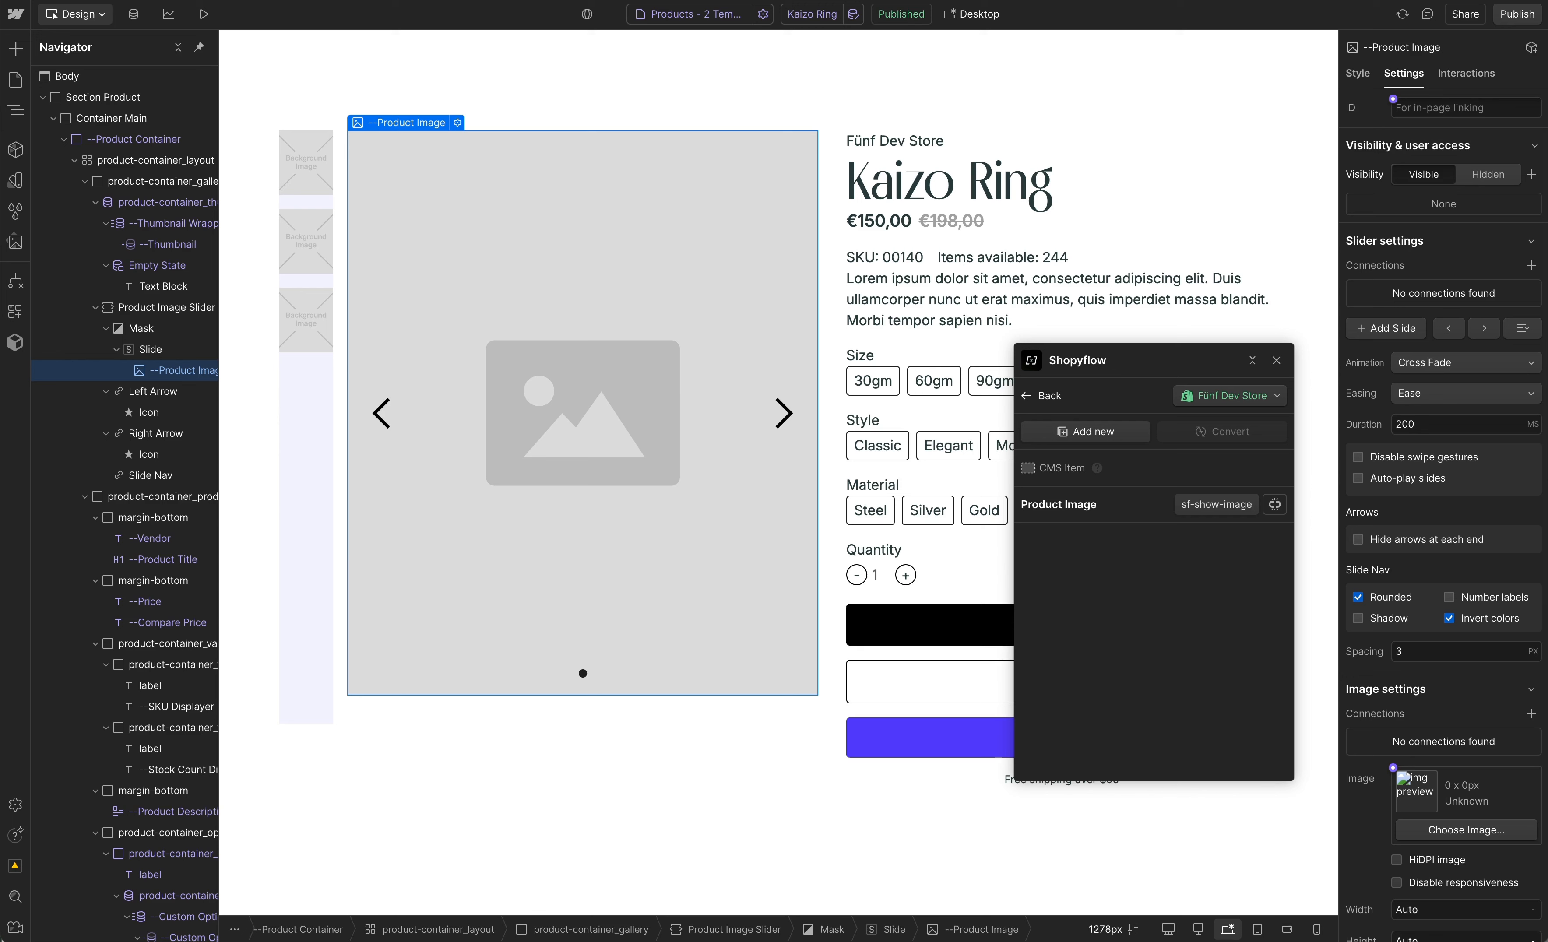
left_click(1393, 770)
left_click(1419, 834)
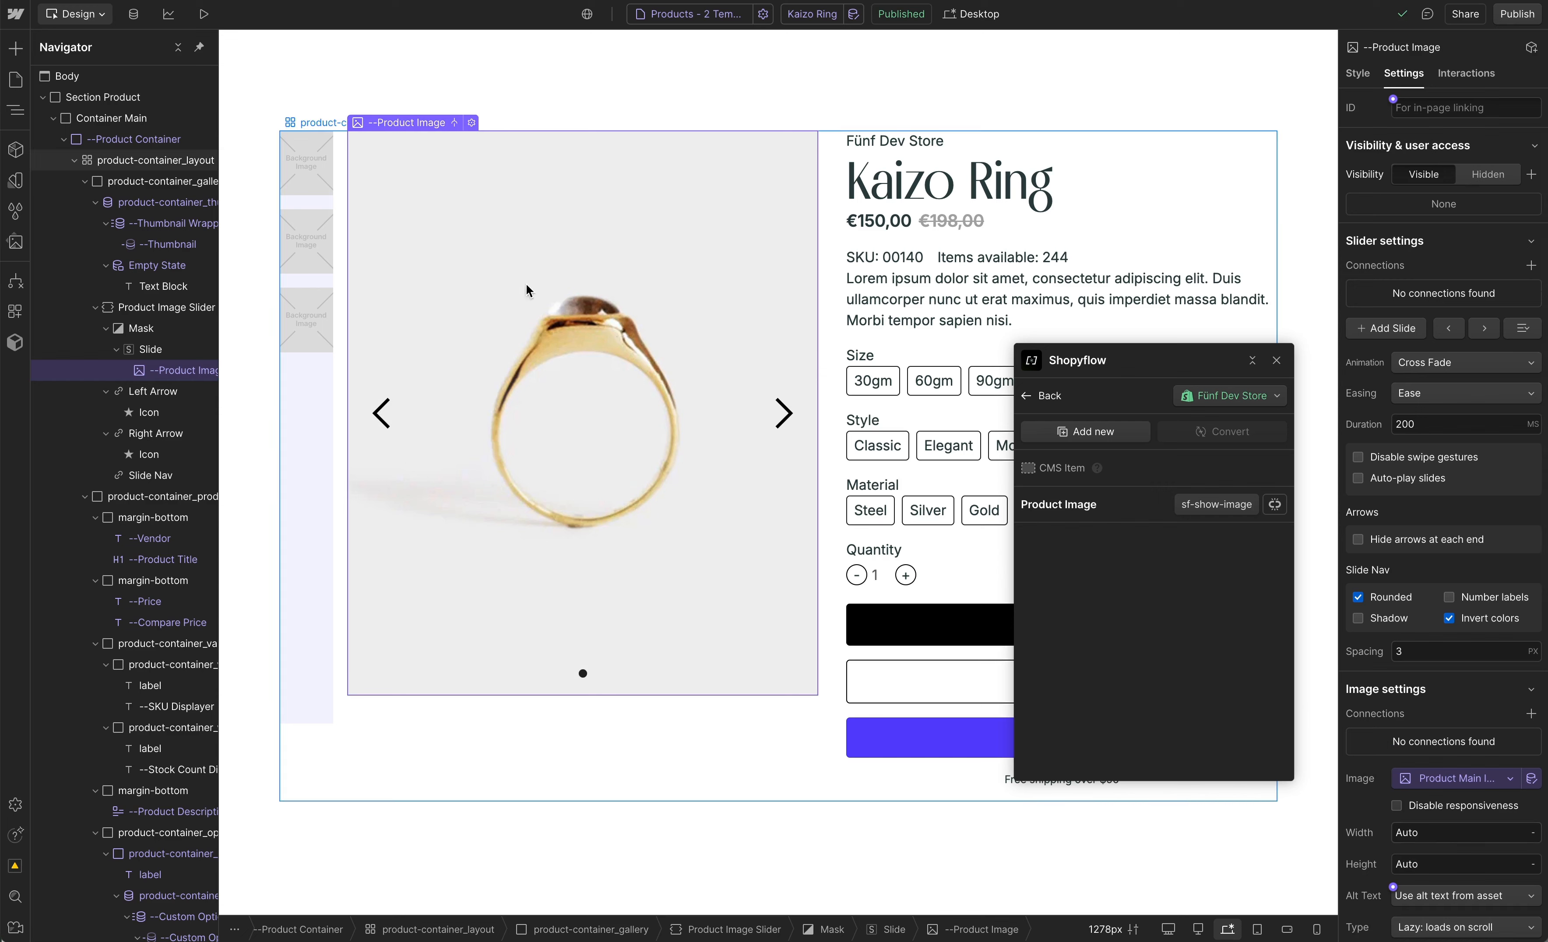
Set the Thumbnail collection list's source to Product Gallery Images and get its background image from the Product Gallery Images field
left_click(178, 244)
left_click(1421, 296)
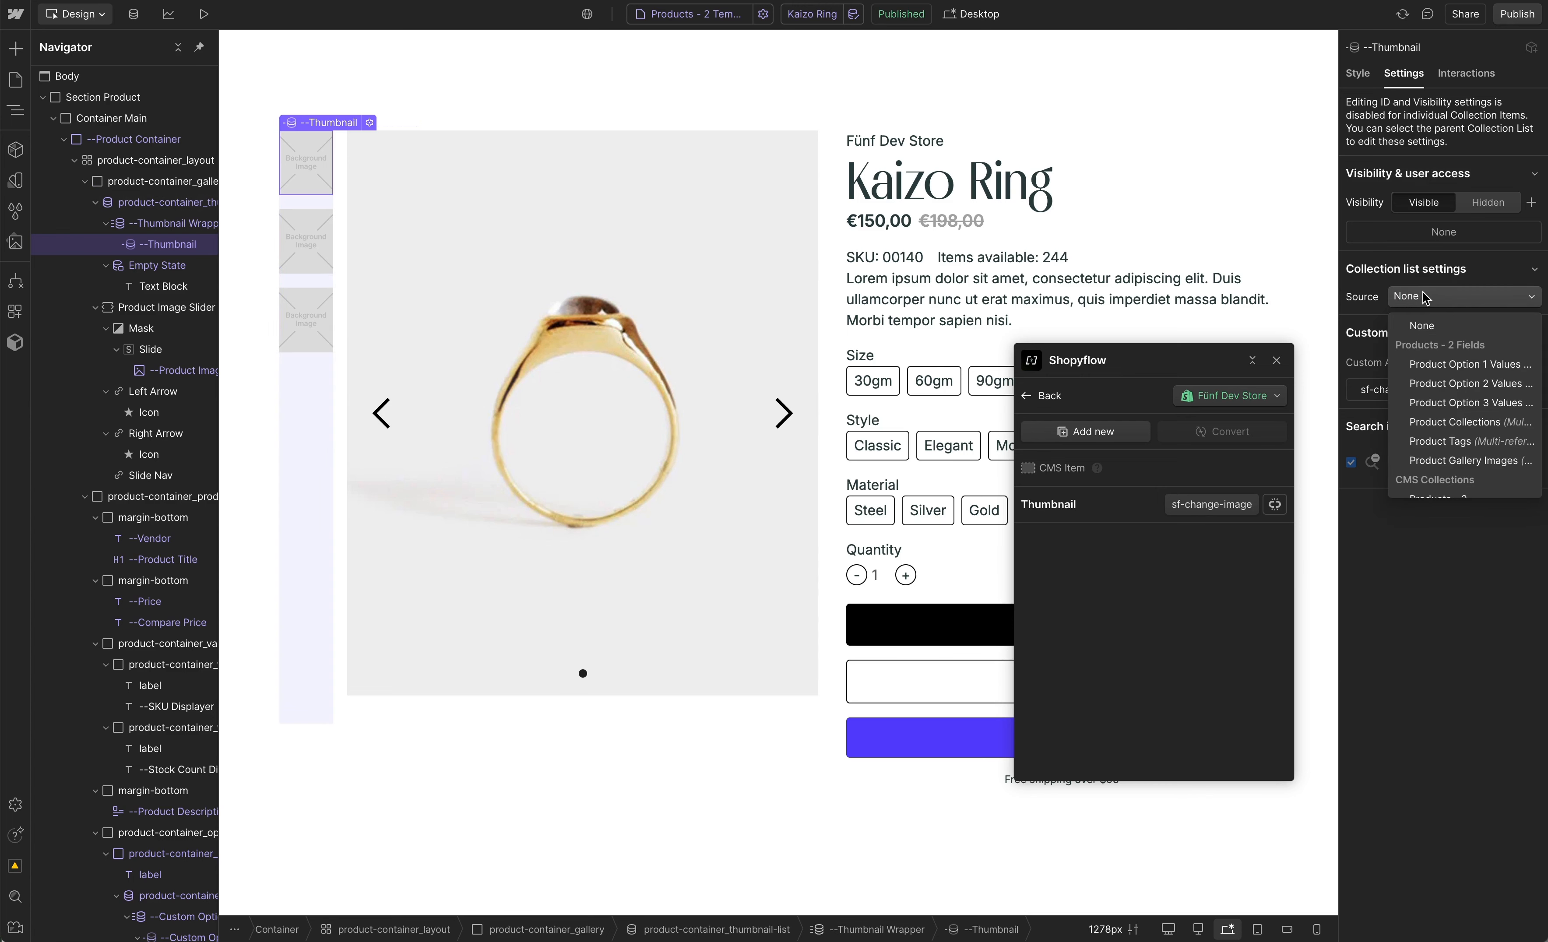
left_click(1526, 470)
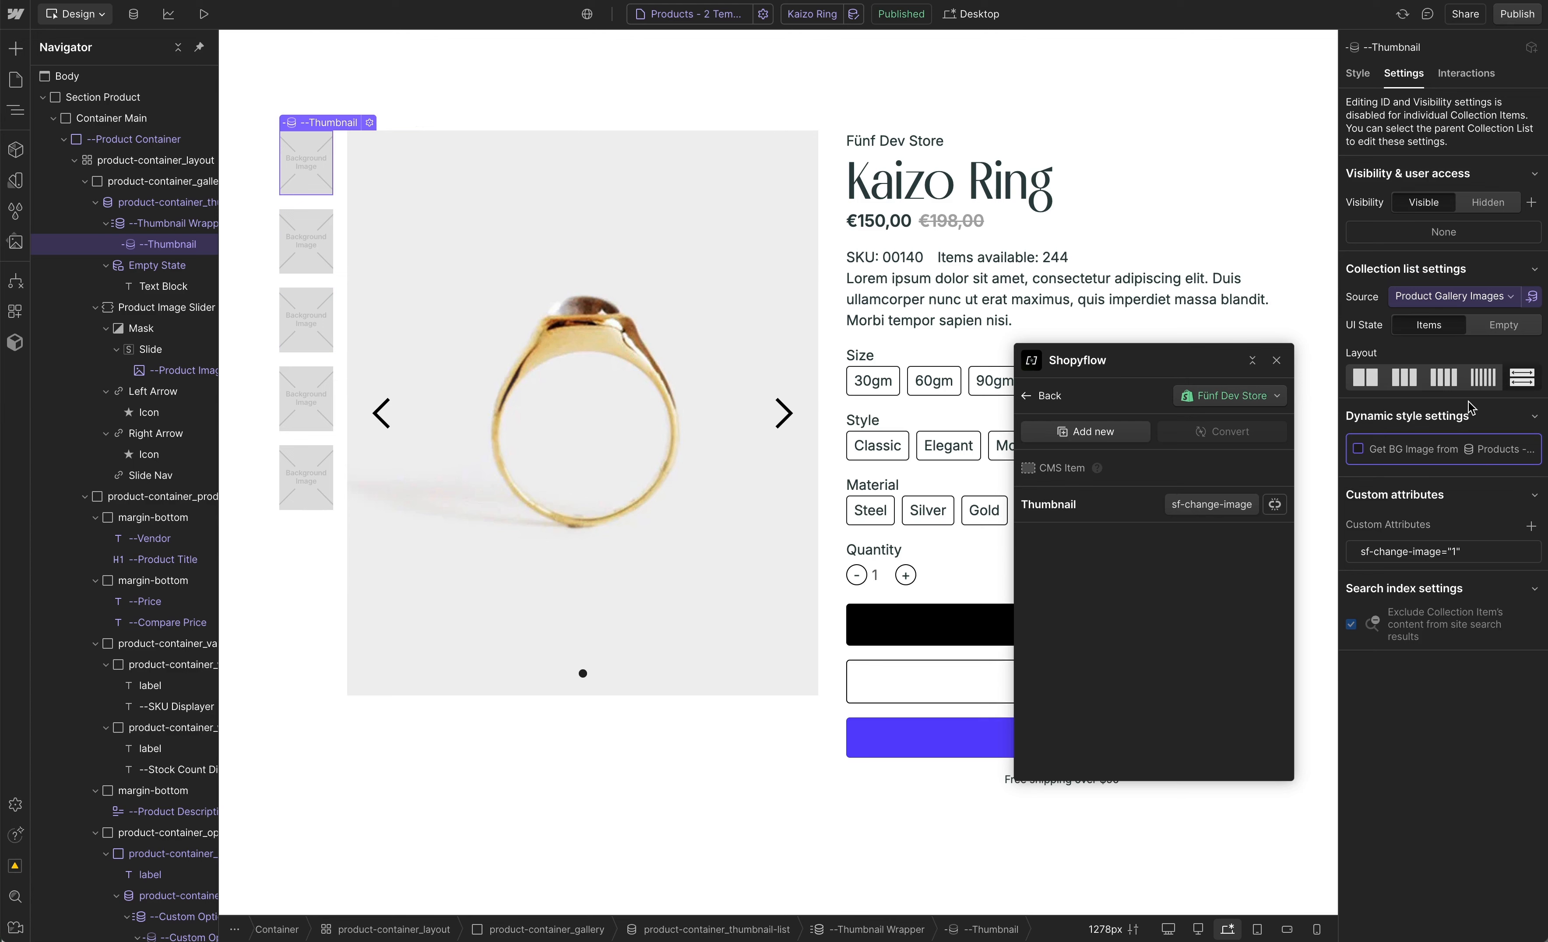
left_click(1396, 452)
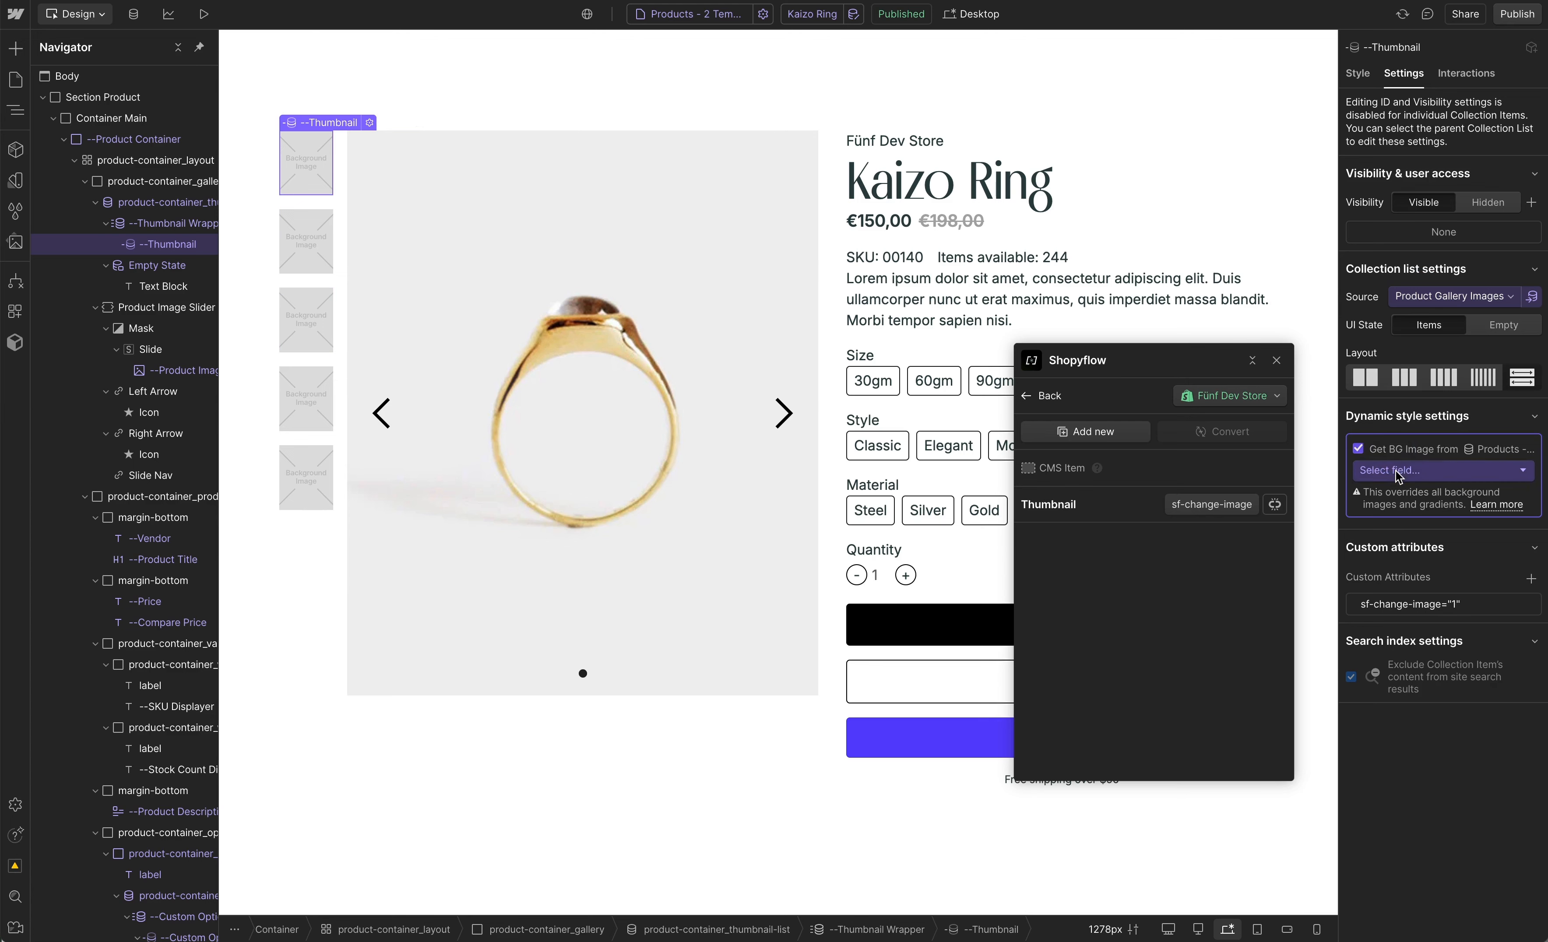
left_click(1397, 471)
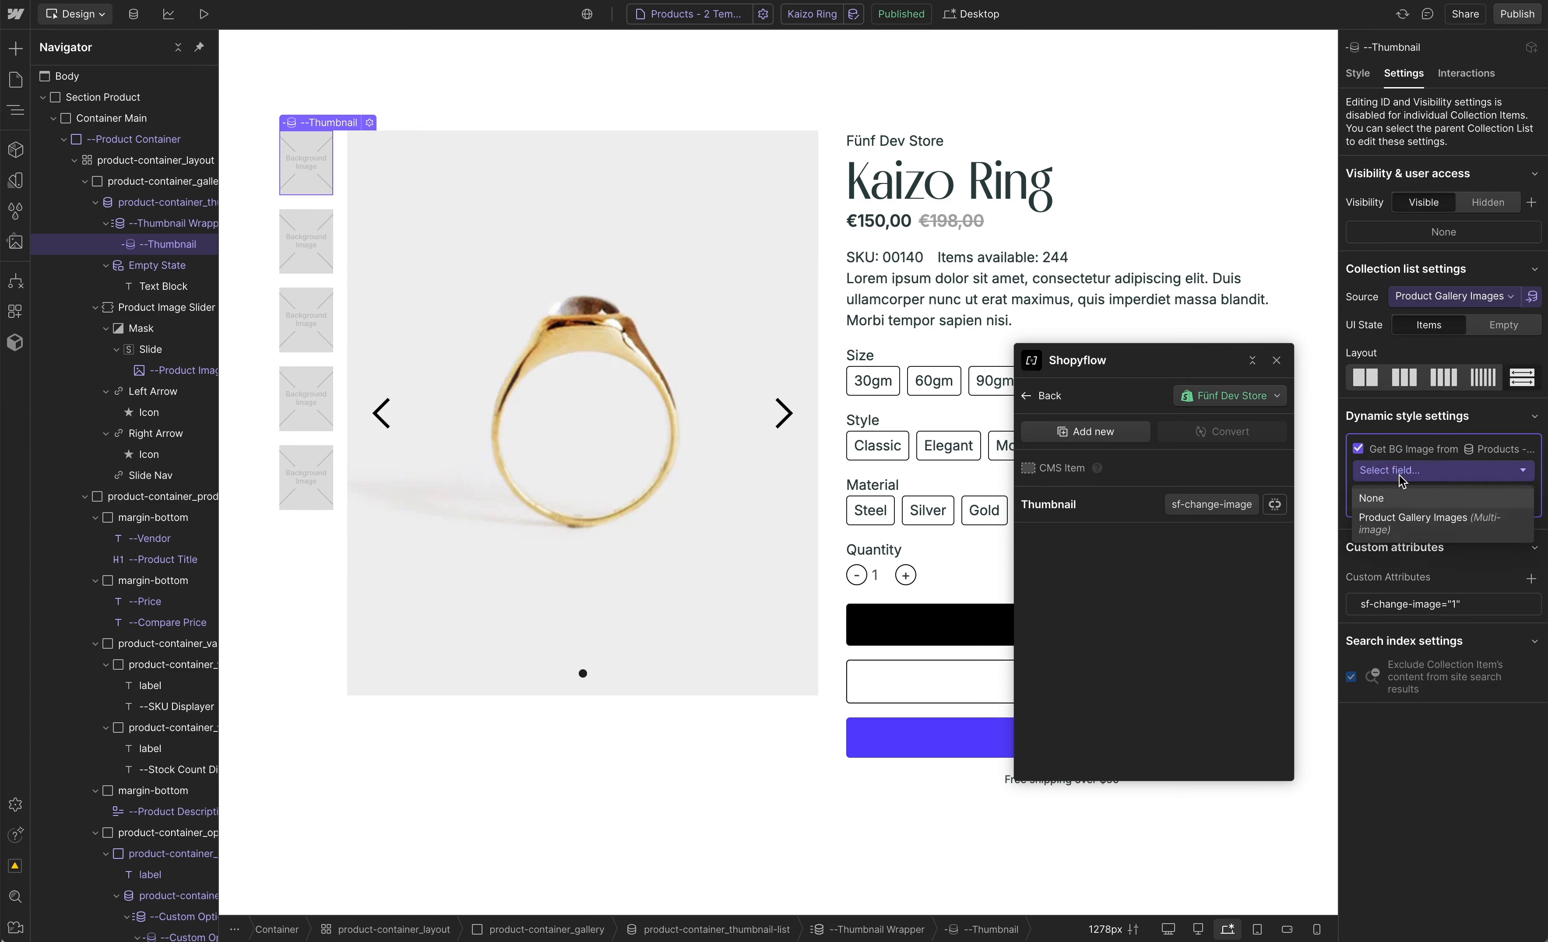
left_click(1408, 525)
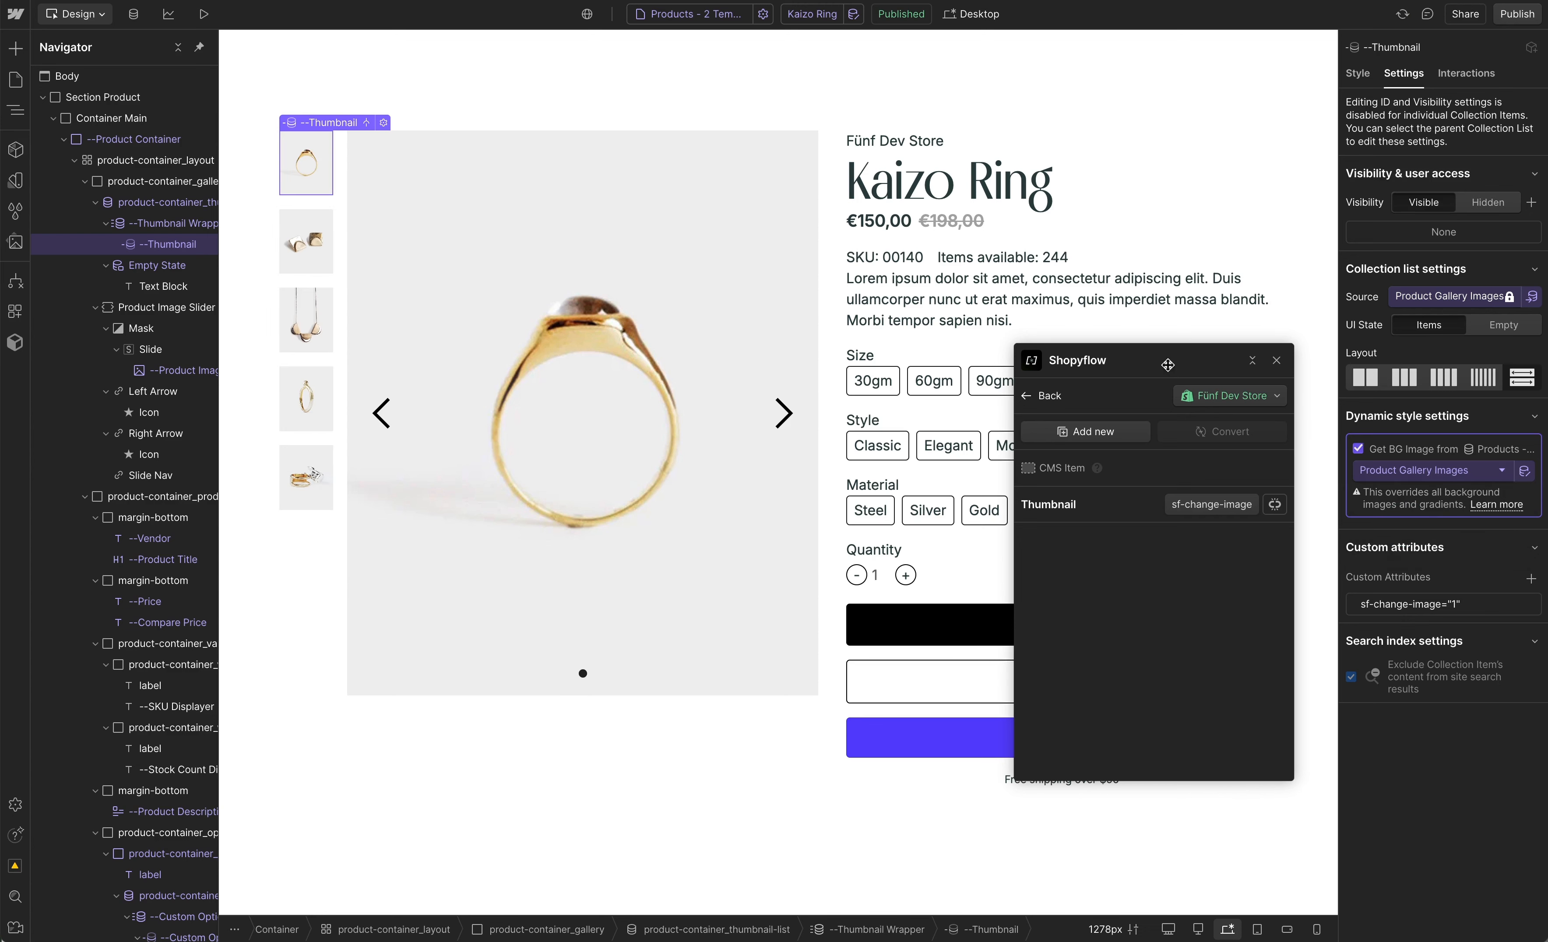
Move the Shopyflow window clear of the product details and publish the updated template to the staging domain
left_click_drag(1154, 360, 463, 403)
left_click(1517, 14)
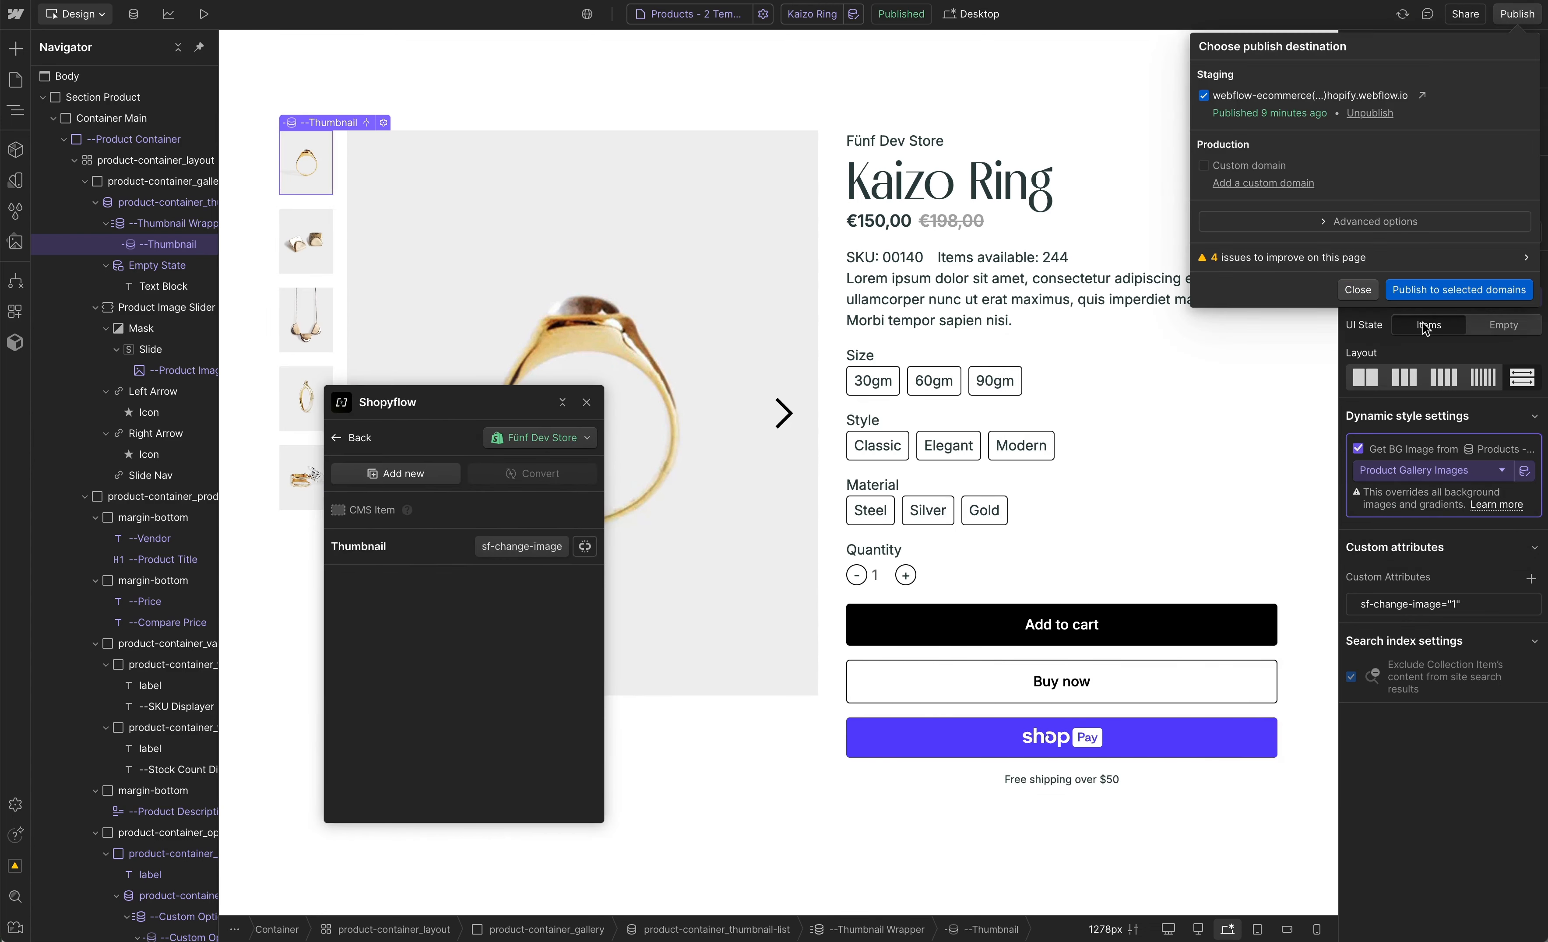
left_click(1440, 291)
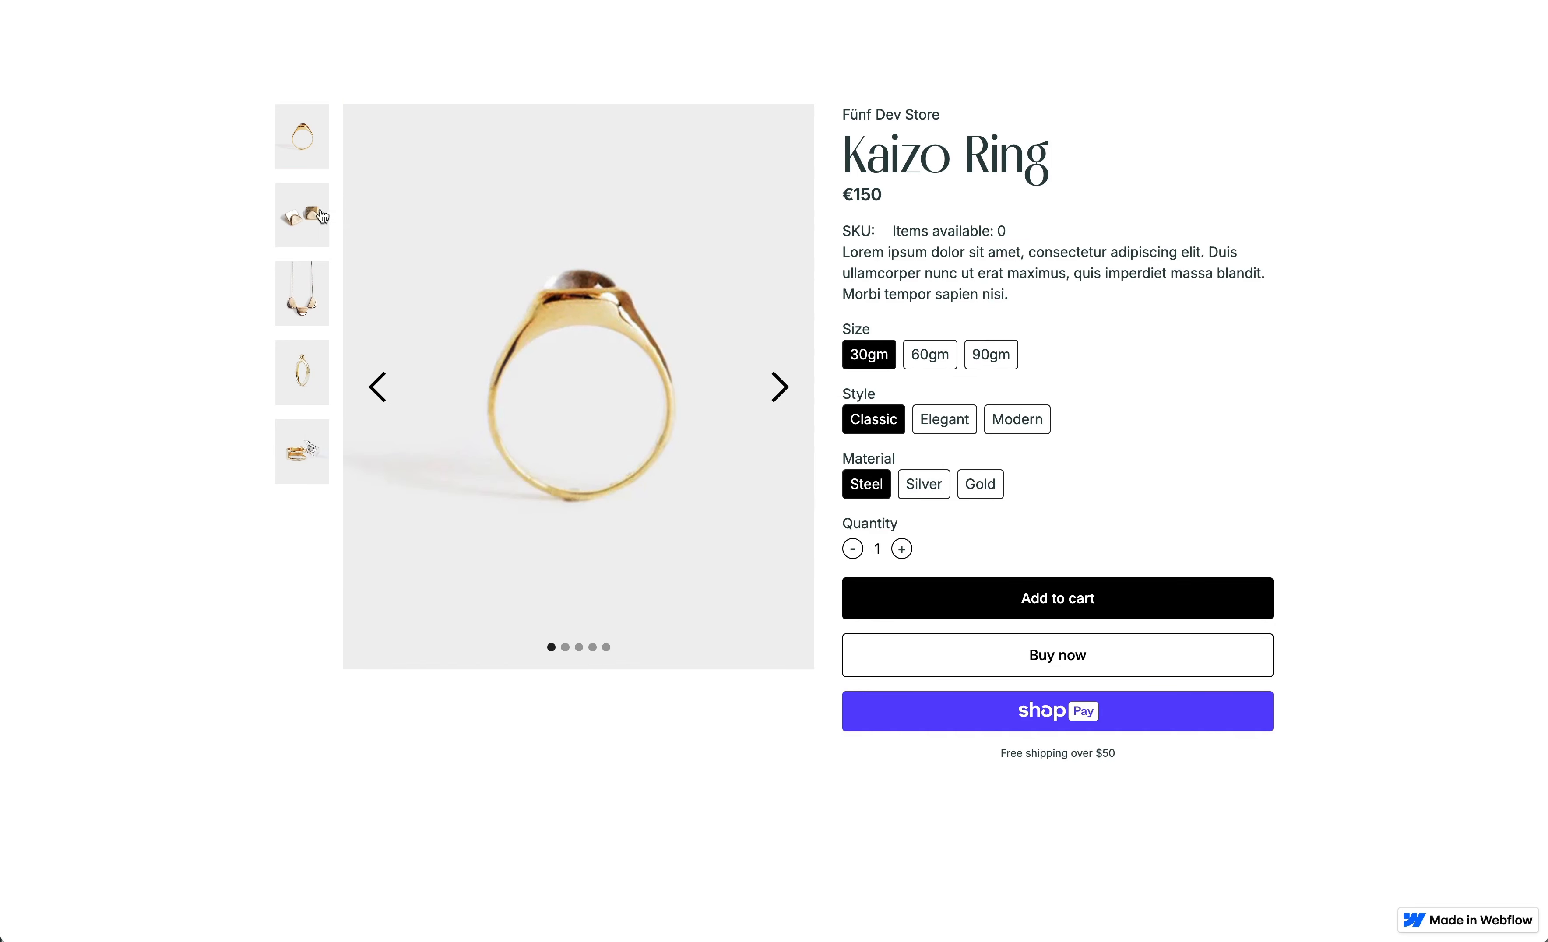
Browse the live product gallery using the second and third thumbnails and the slider's forward arrow
left_click(323, 216)
left_click(311, 283)
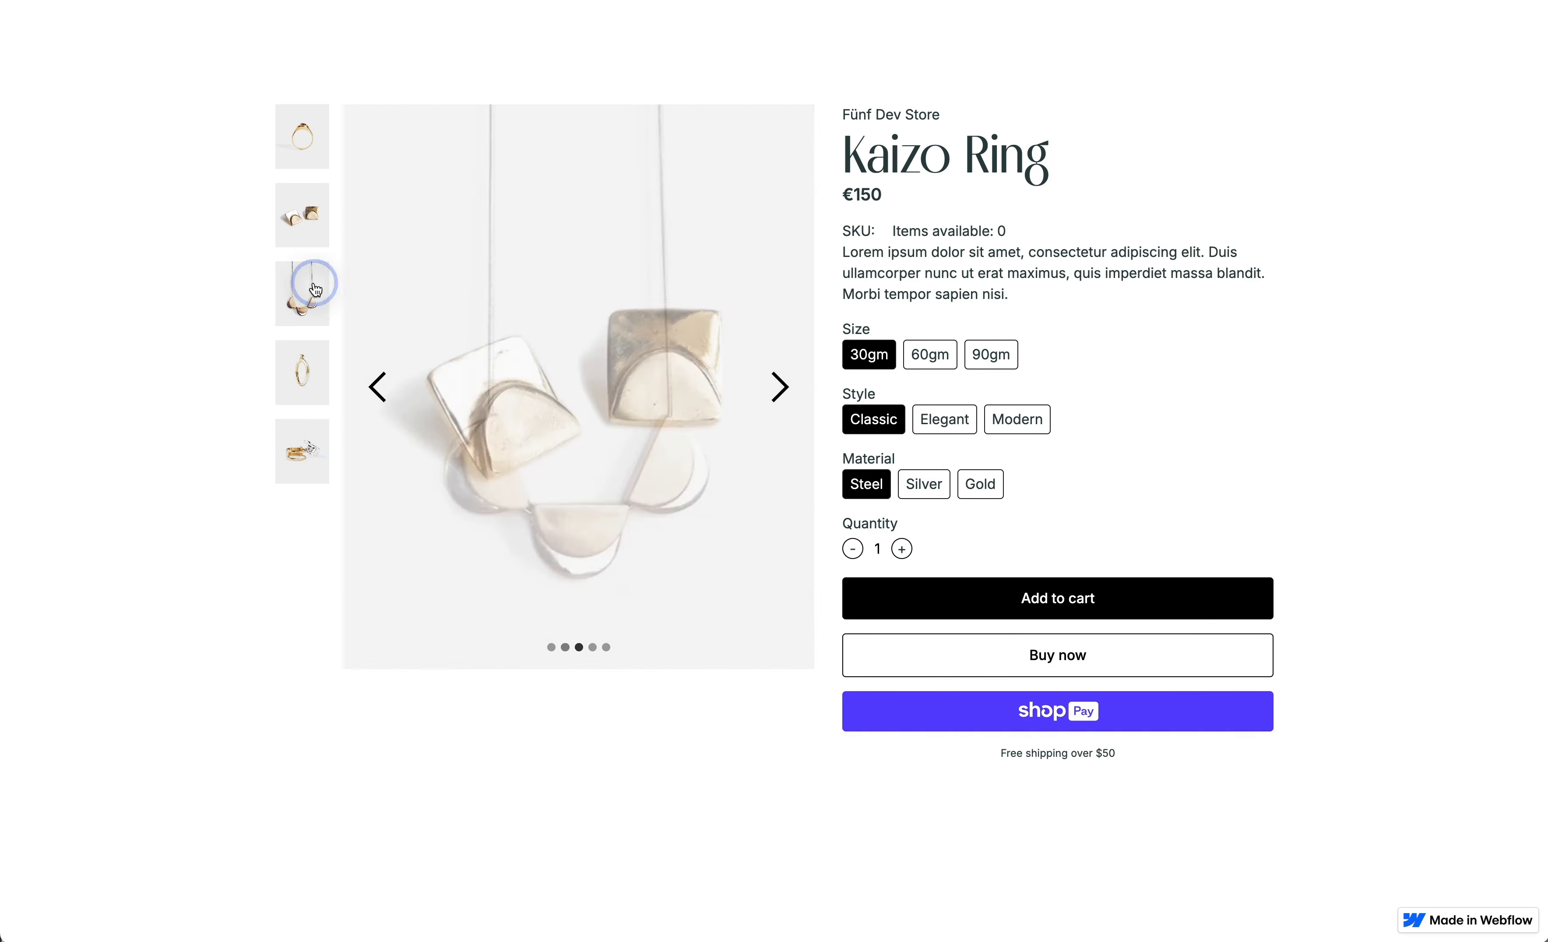
left_click(780, 386)
Try other sizes, then add three Kaizo Rings in 30gm, Modern, Silver to the cart
left_click(915, 368)
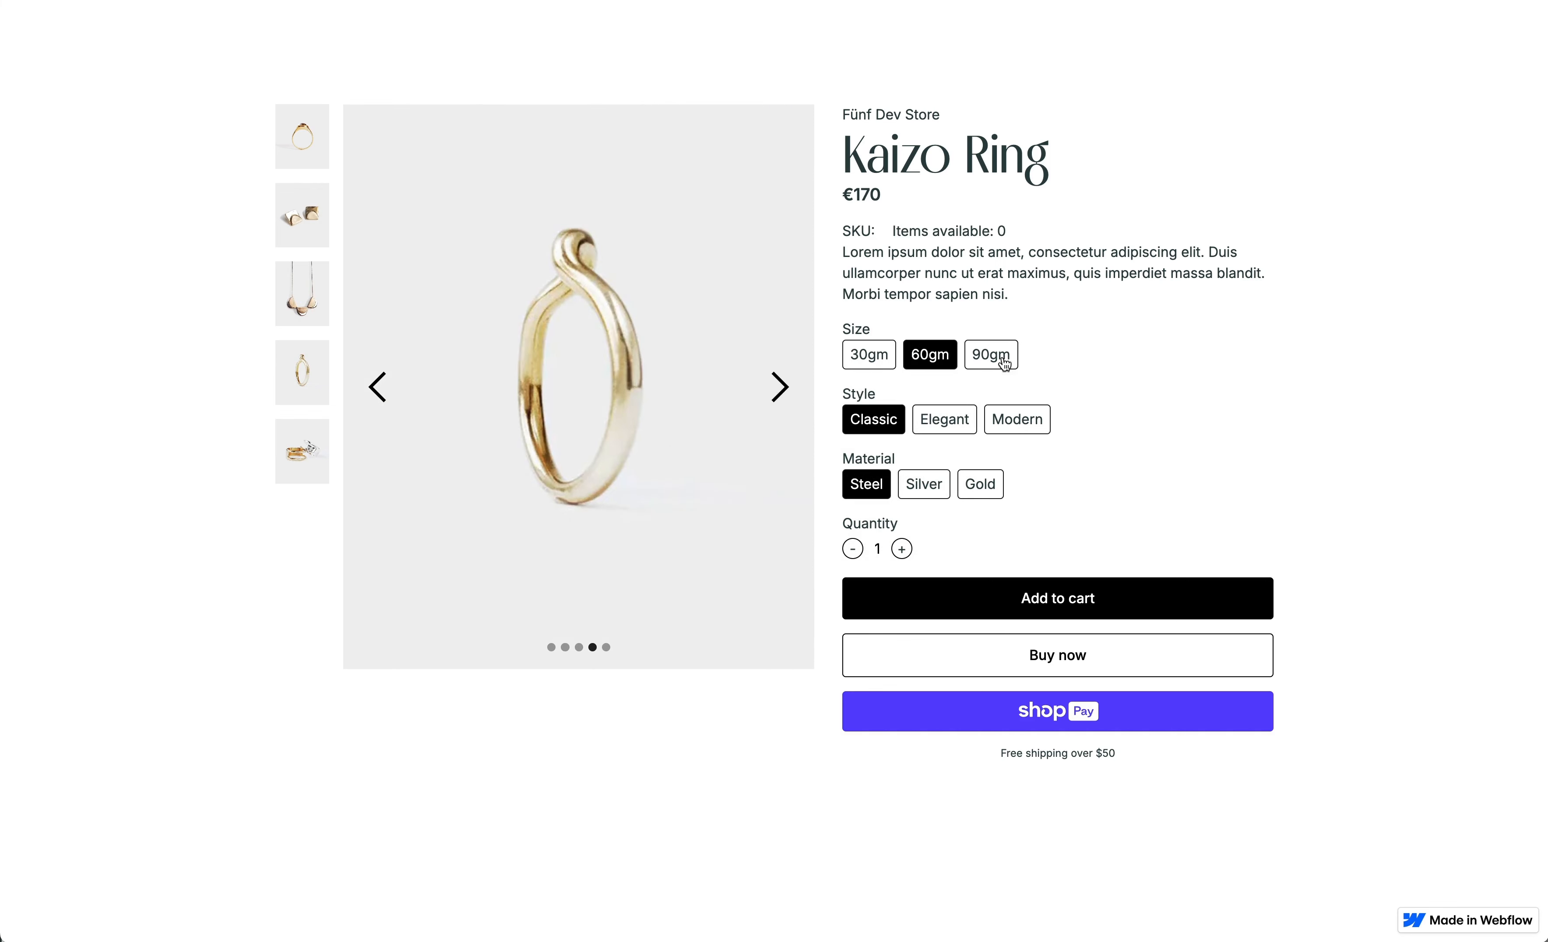
left_click(1001, 357)
left_click(1010, 418)
left_click(924, 483)
left_click(901, 548)
left_click(901, 549)
left_click(1072, 600)
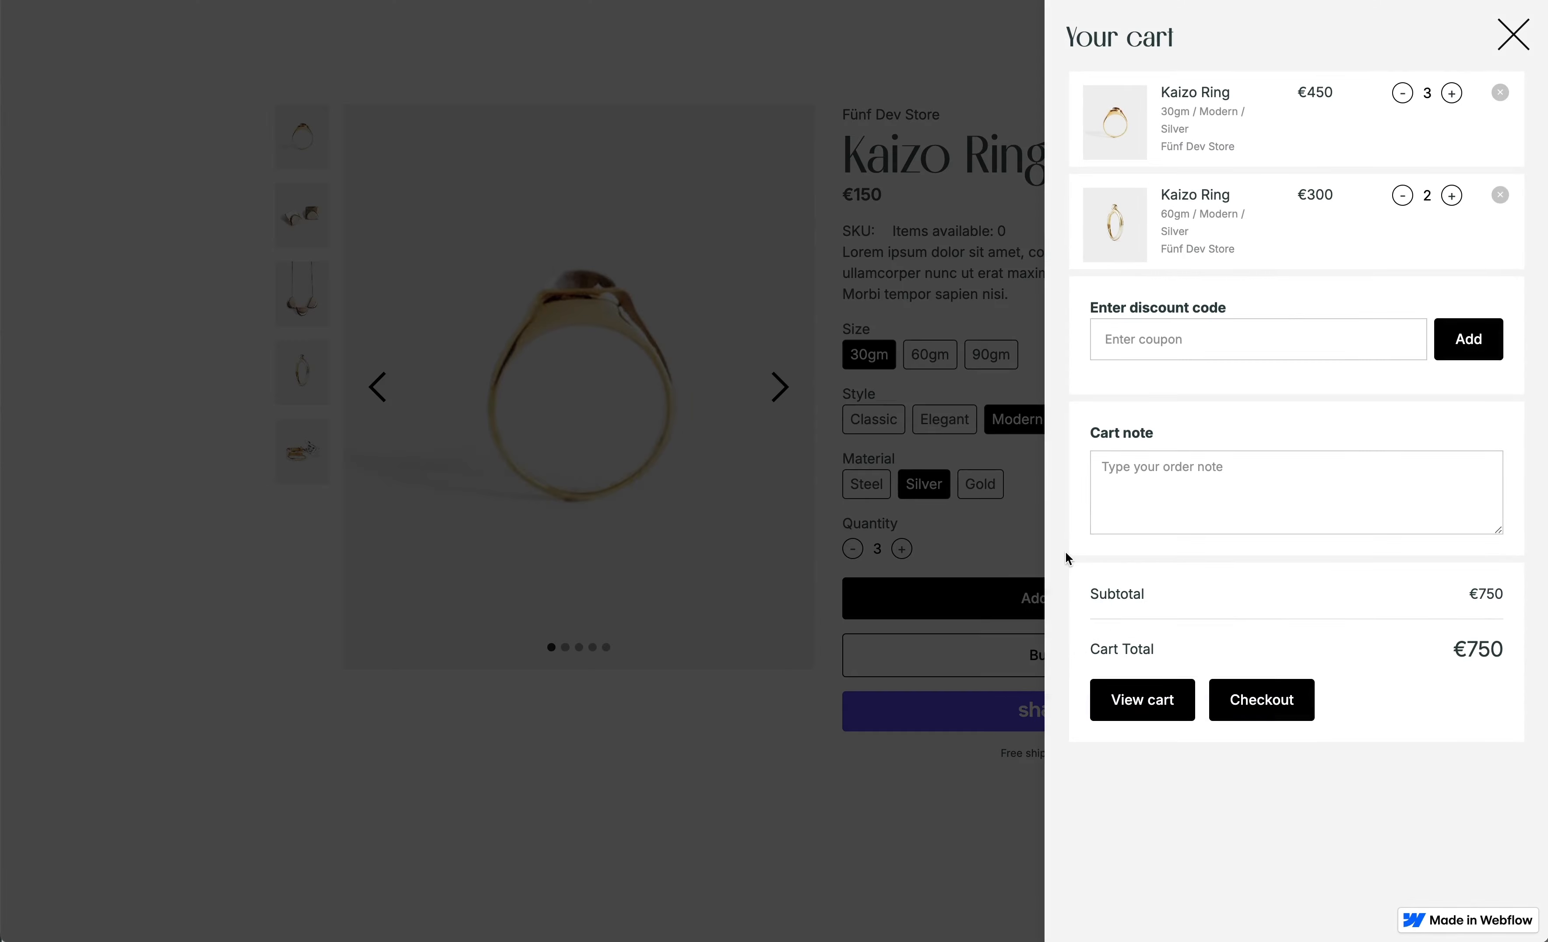
Remove the 30gm / Modern / Silver ring from the cart and proceed to checkout to review the order
left_click(1501, 94)
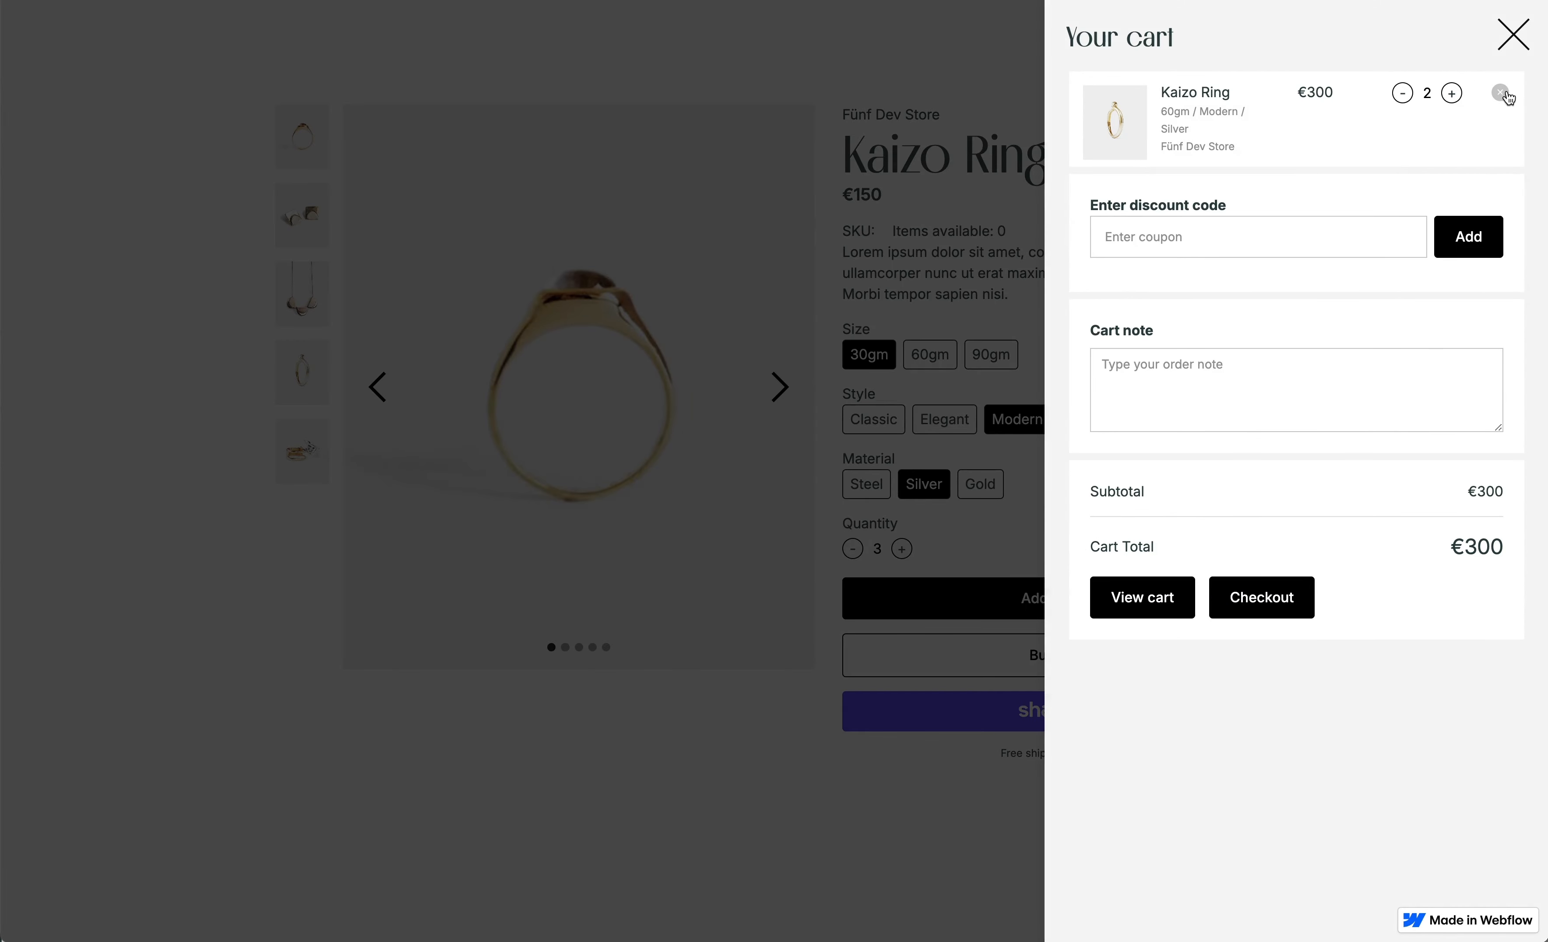
left_click(1266, 606)
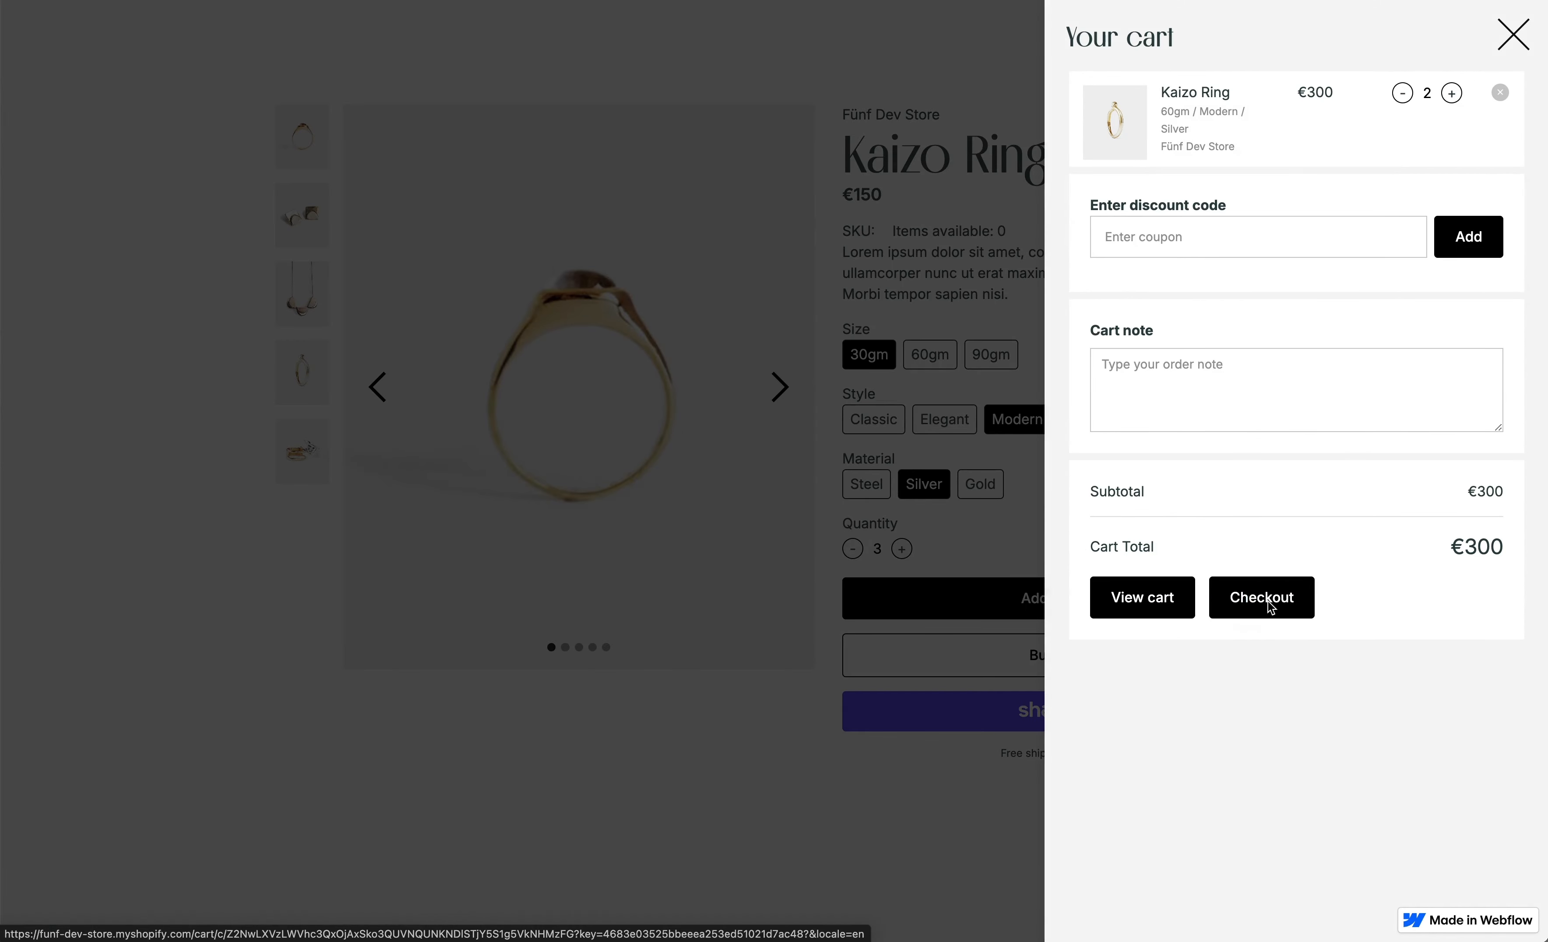
scroll(866, 310, "down", 3)
scroll(866, 310, "up", 3)
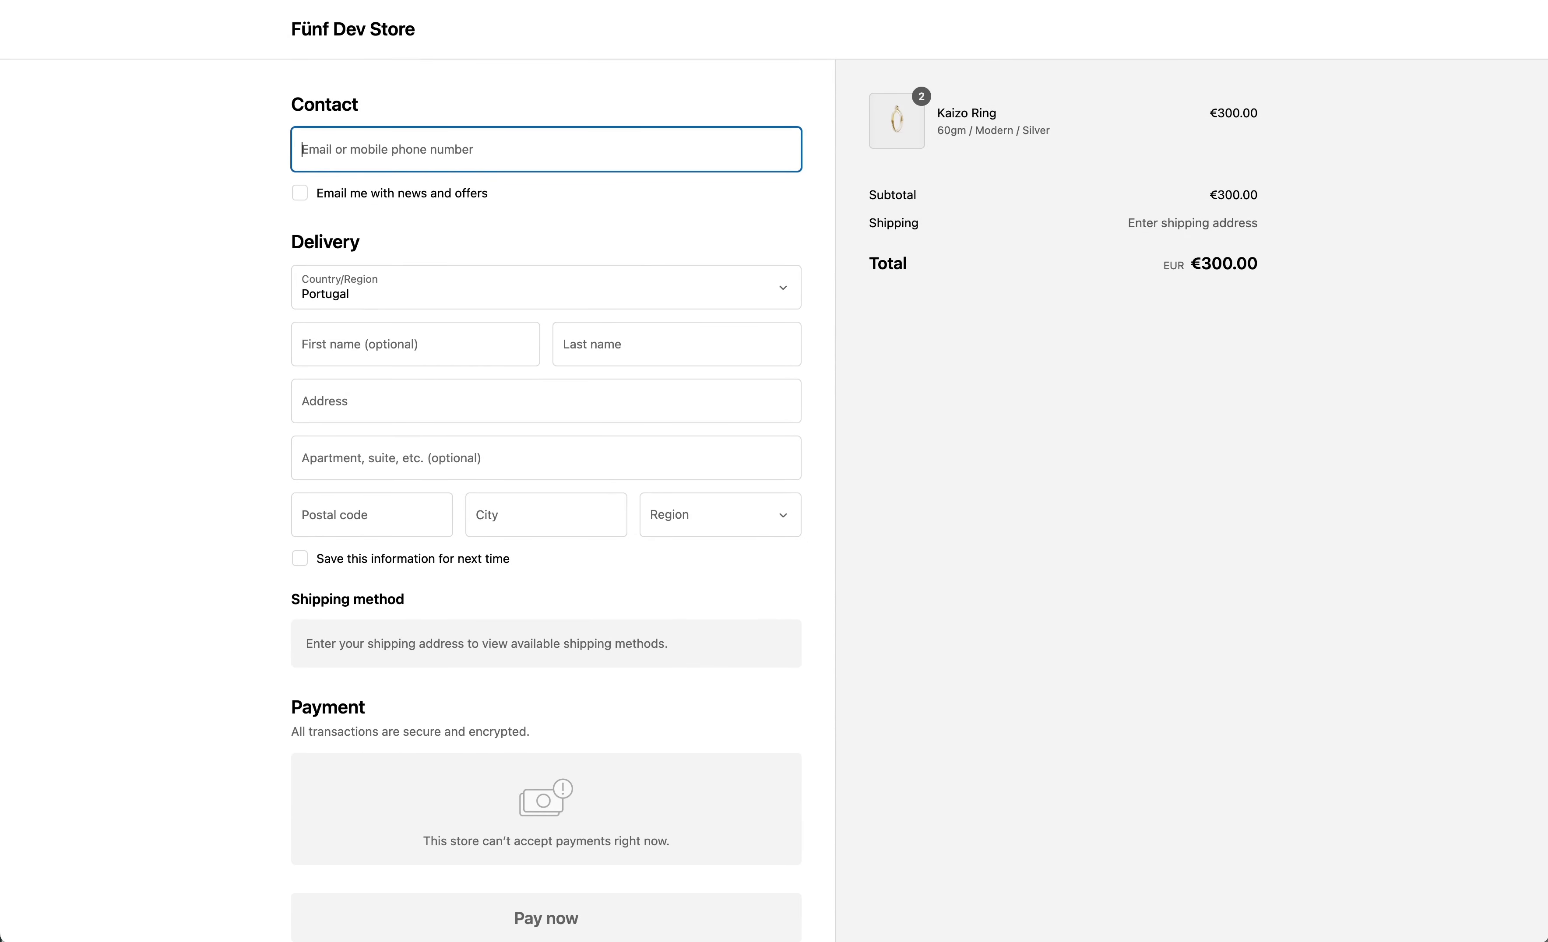